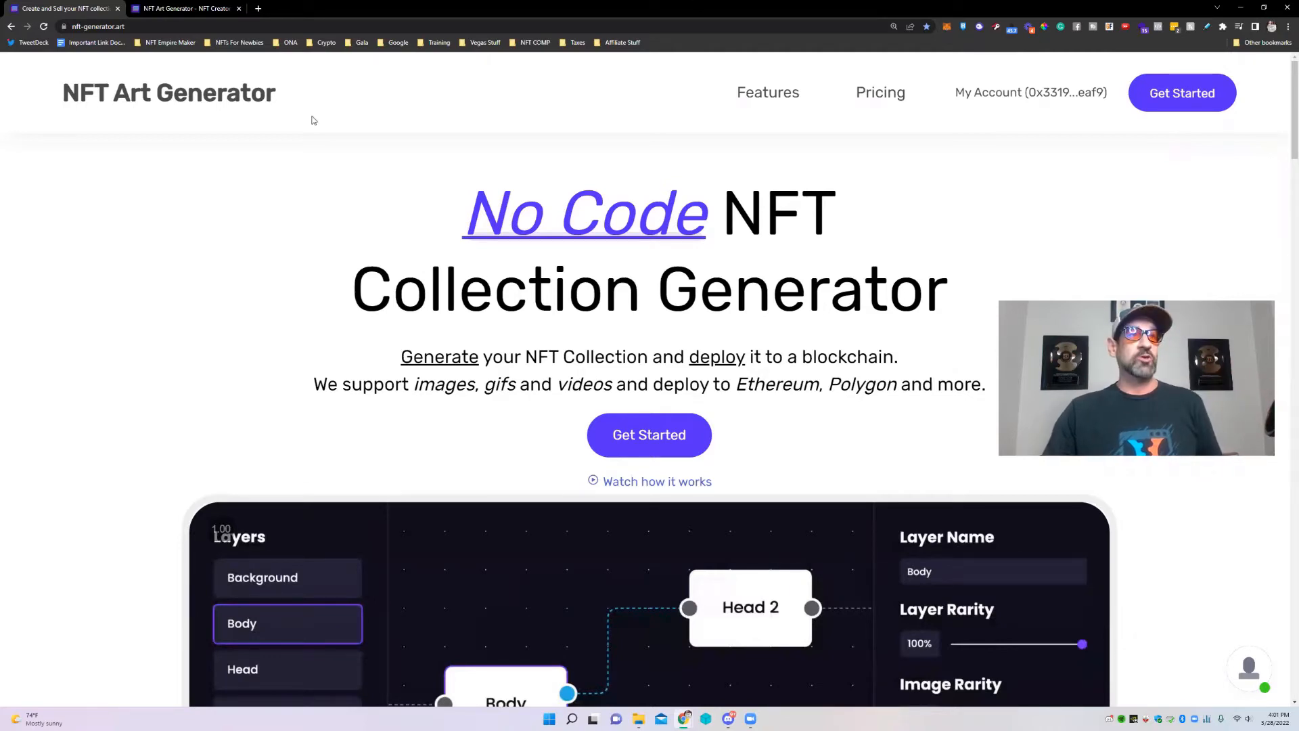
Browse the website's pricing plans, noting the FREE plan's watermark and the $389 top plan.
{"action": "left_click", "coordinate": [65, 27]}
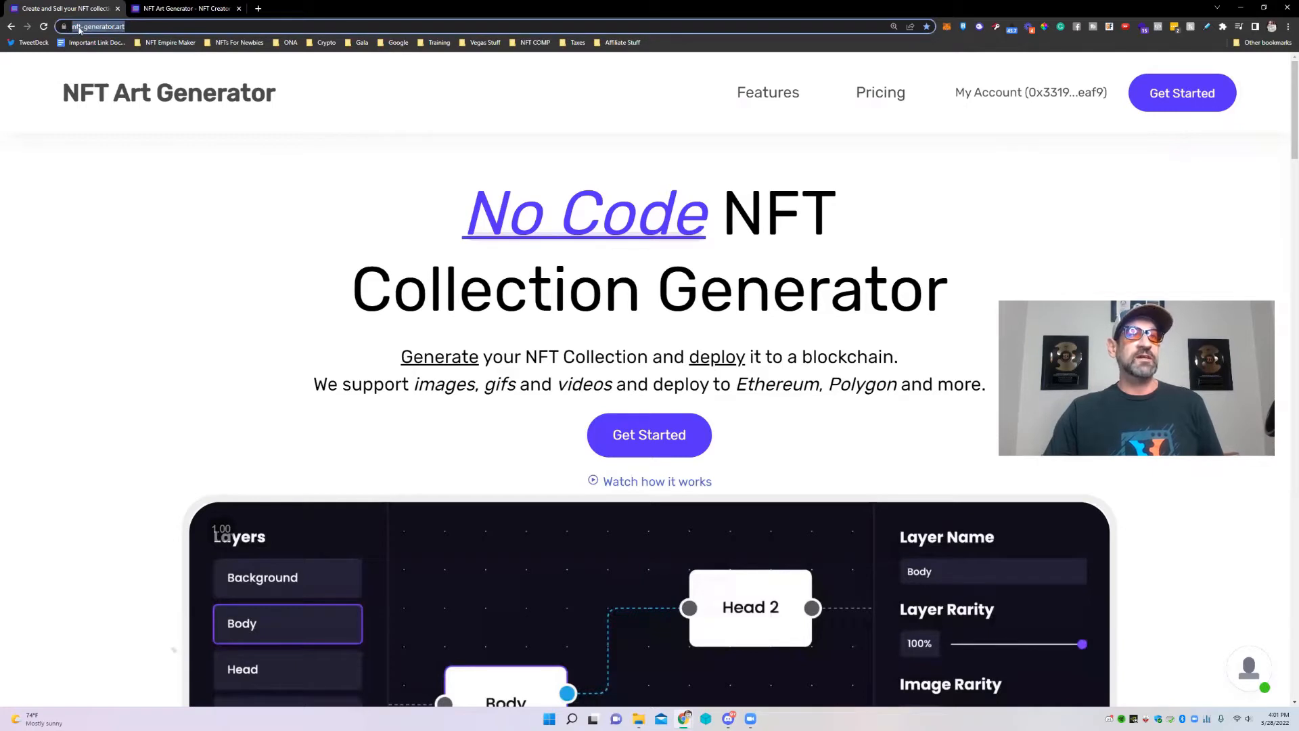
{"action": "left_click", "coordinate": [178, 274]}
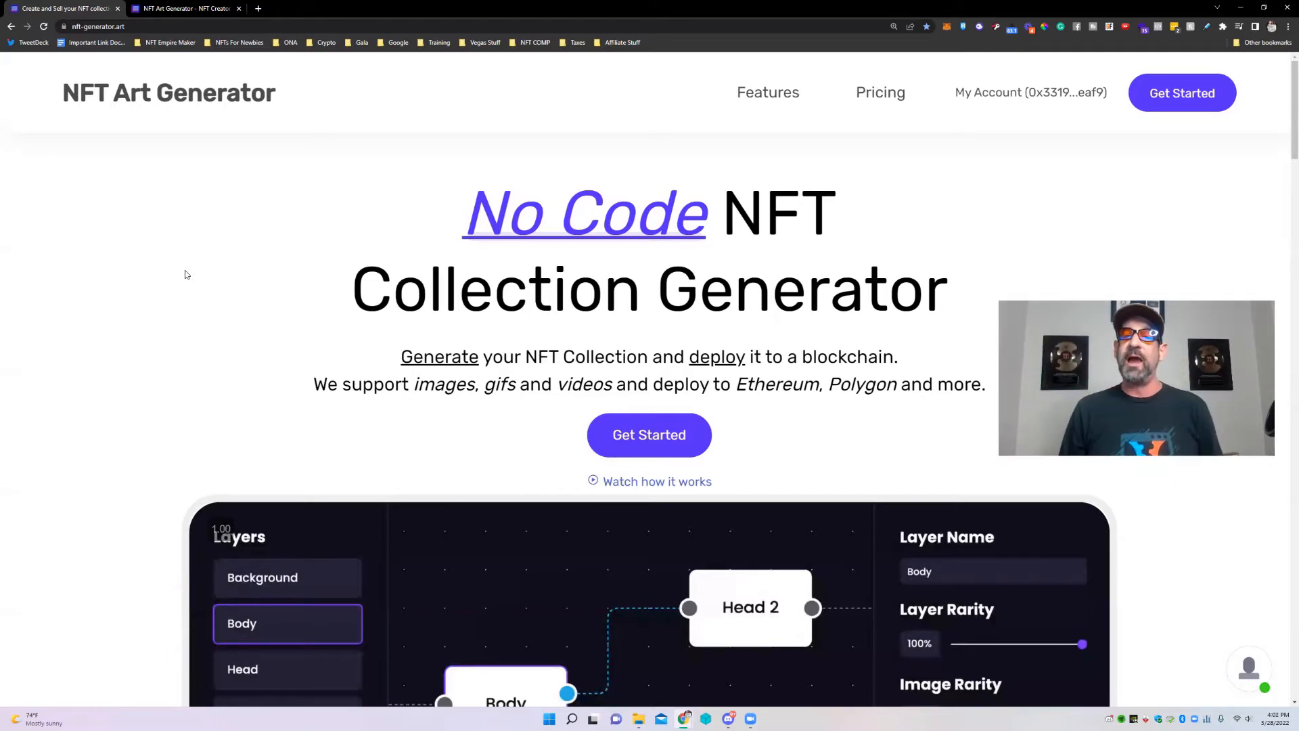
{"action": "scroll", "coordinate": [518, 367], "scroll_direction": "down", "scroll_amount": 10}
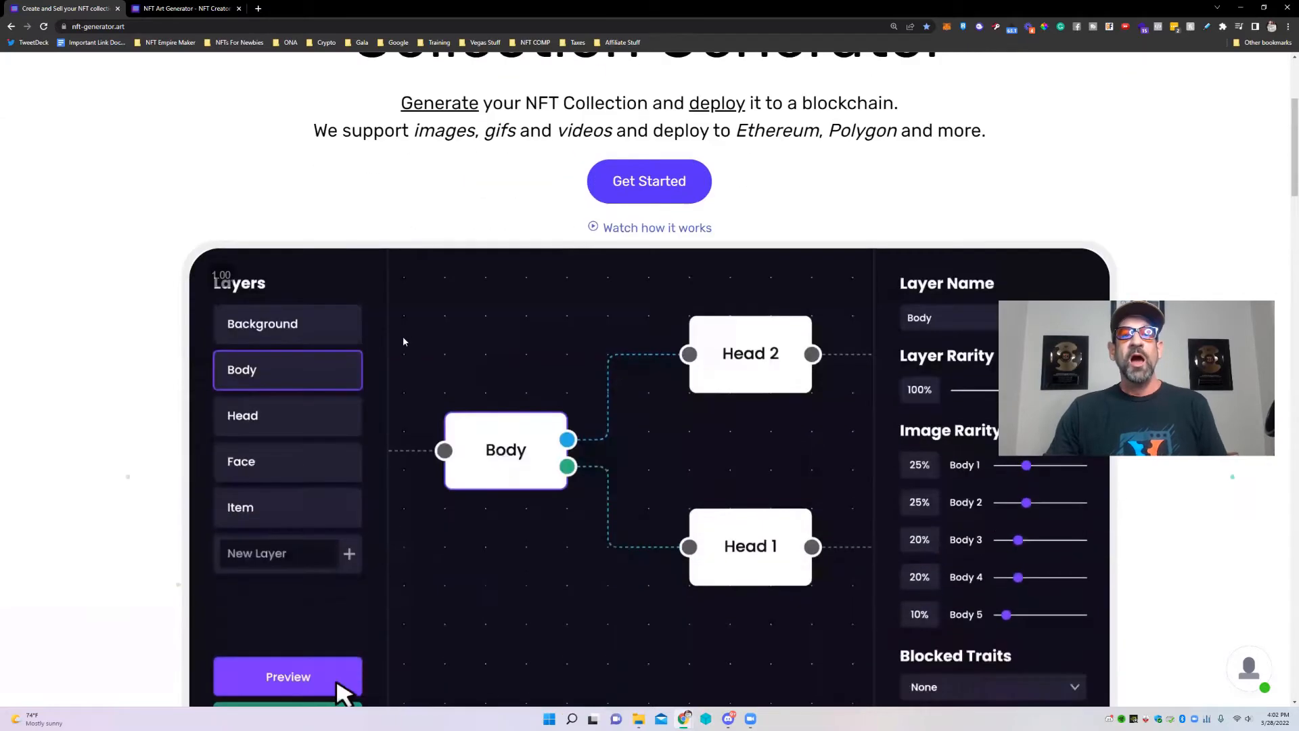
{"action": "scroll", "coordinate": [669, 384], "scroll_direction": "down", "scroll_amount": 11}
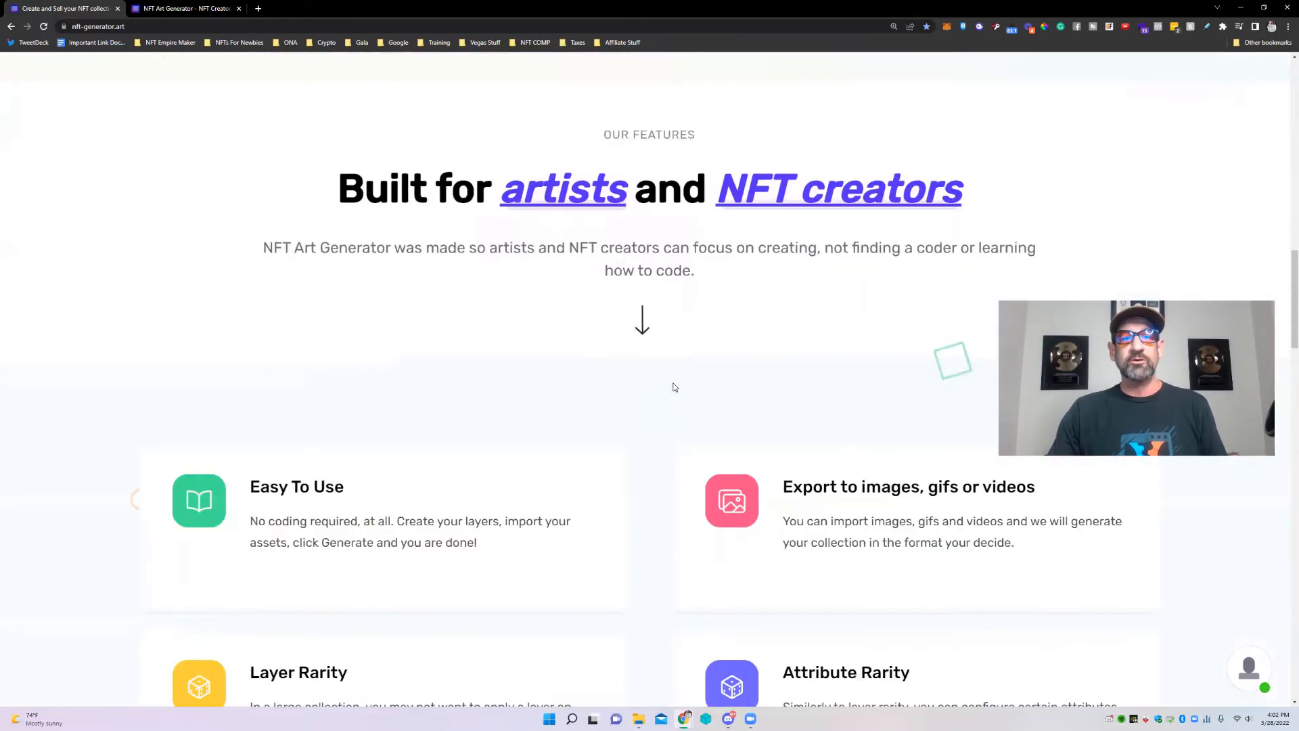
{"action": "scroll", "coordinate": [843, 320], "scroll_direction": "down", "scroll_amount": 2}
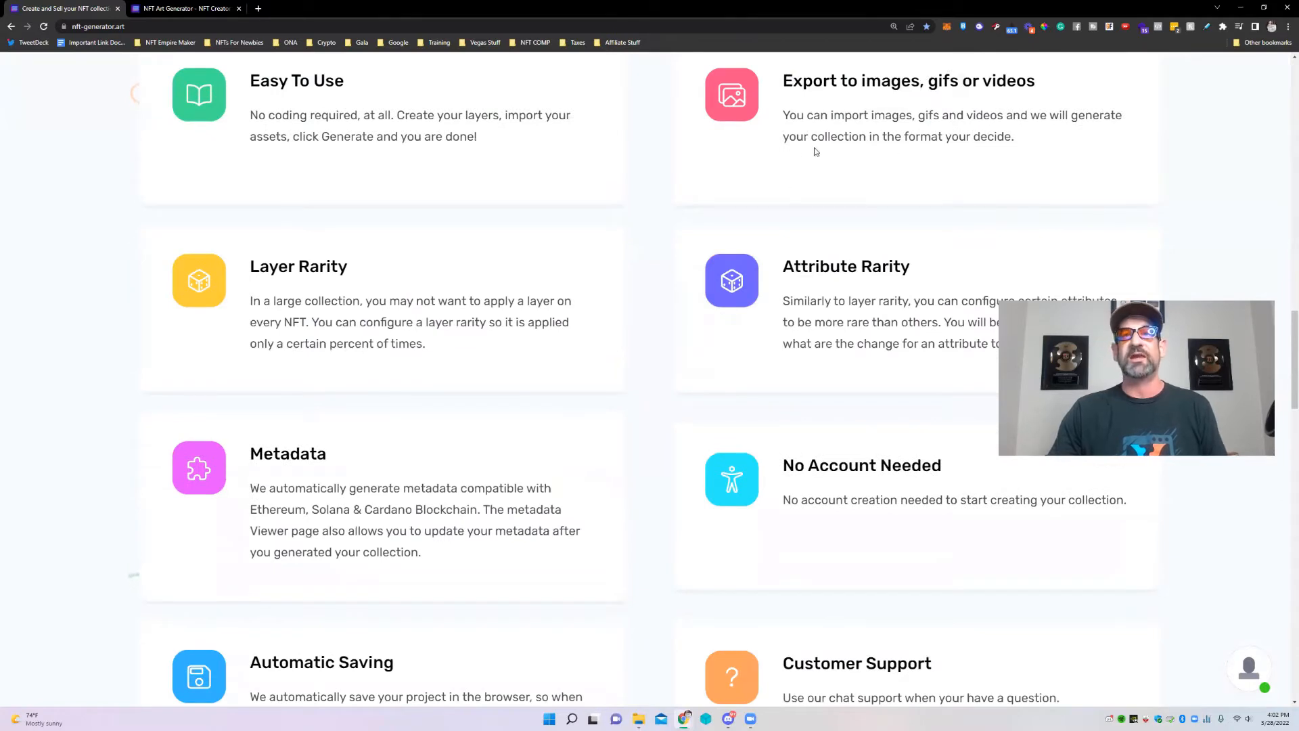
{"action": "scroll", "coordinate": [871, 305], "scroll_direction": "down", "scroll_amount": 2}
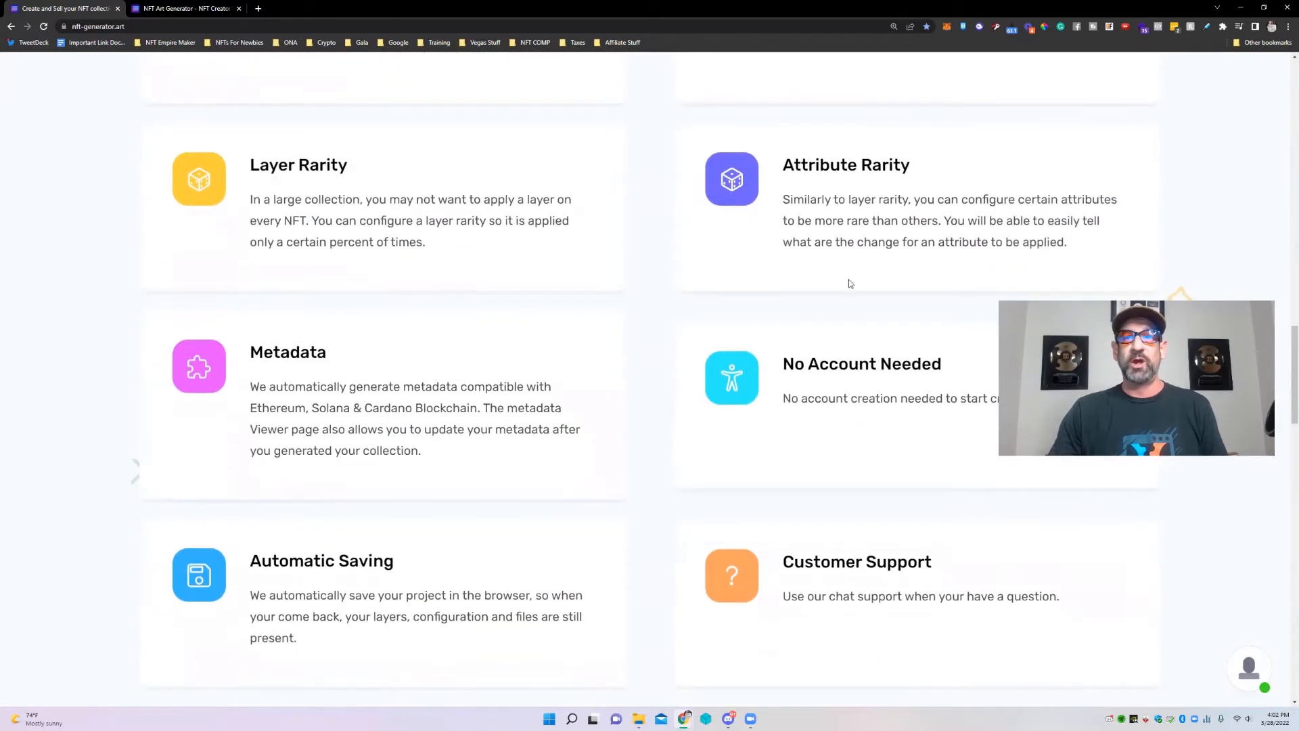
{"action": "scroll", "coordinate": [683, 339], "scroll_direction": "down", "scroll_amount": 2}
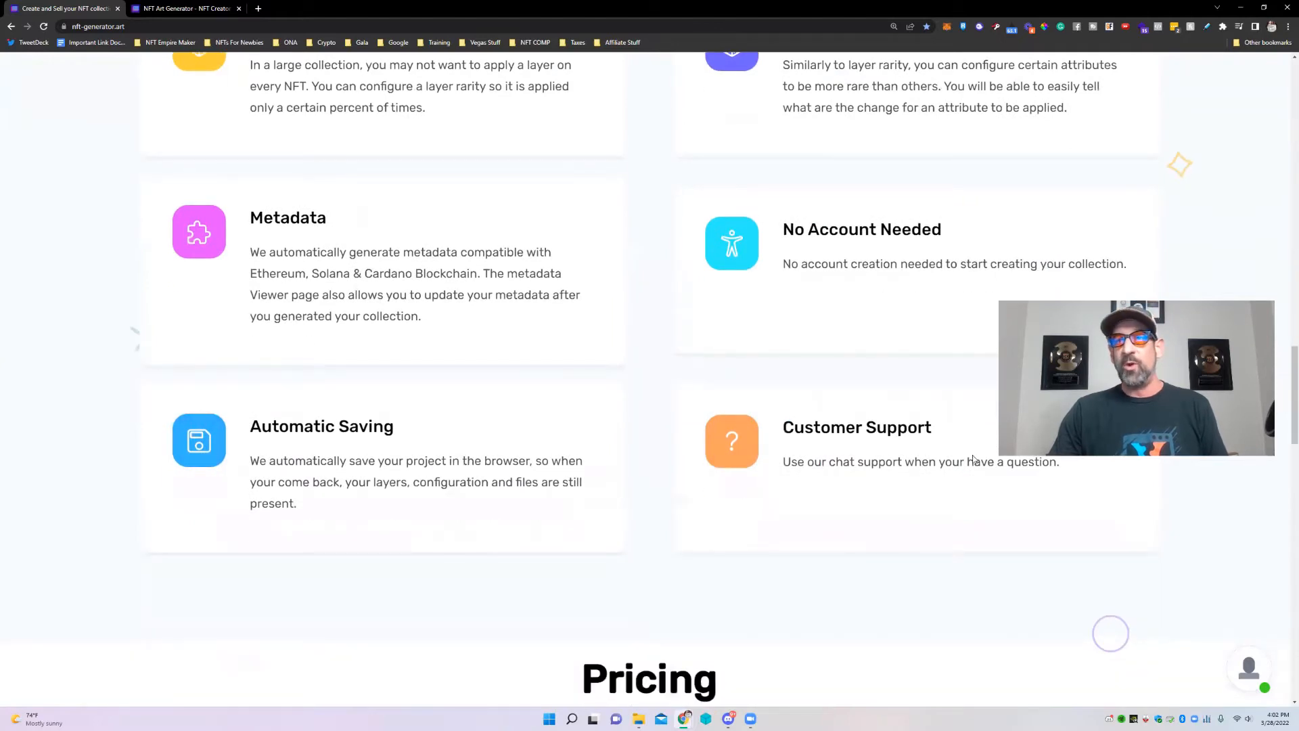
{"action": "scroll", "coordinate": [973, 459], "scroll_direction": "down", "scroll_amount": 7}
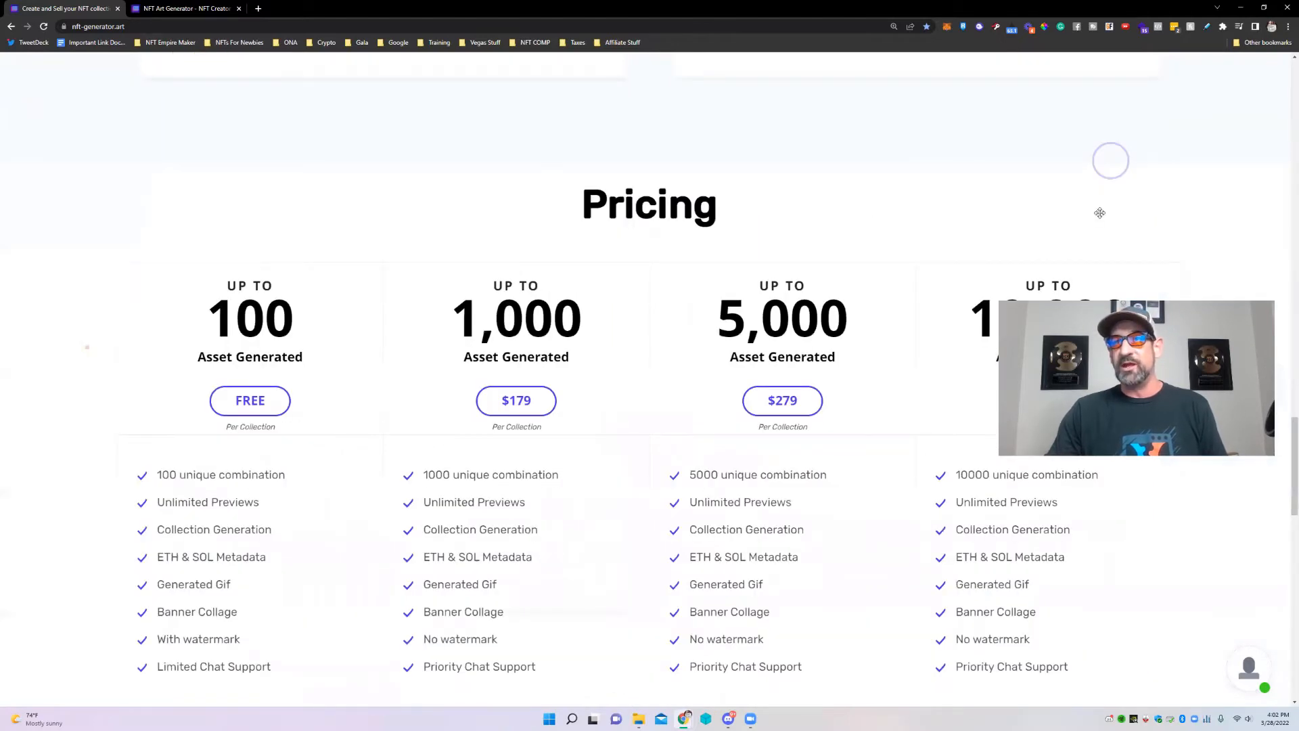
{"action": "left_click_drag", "start_coordinate": [1108, 416], "coordinate": [1100, 213]}
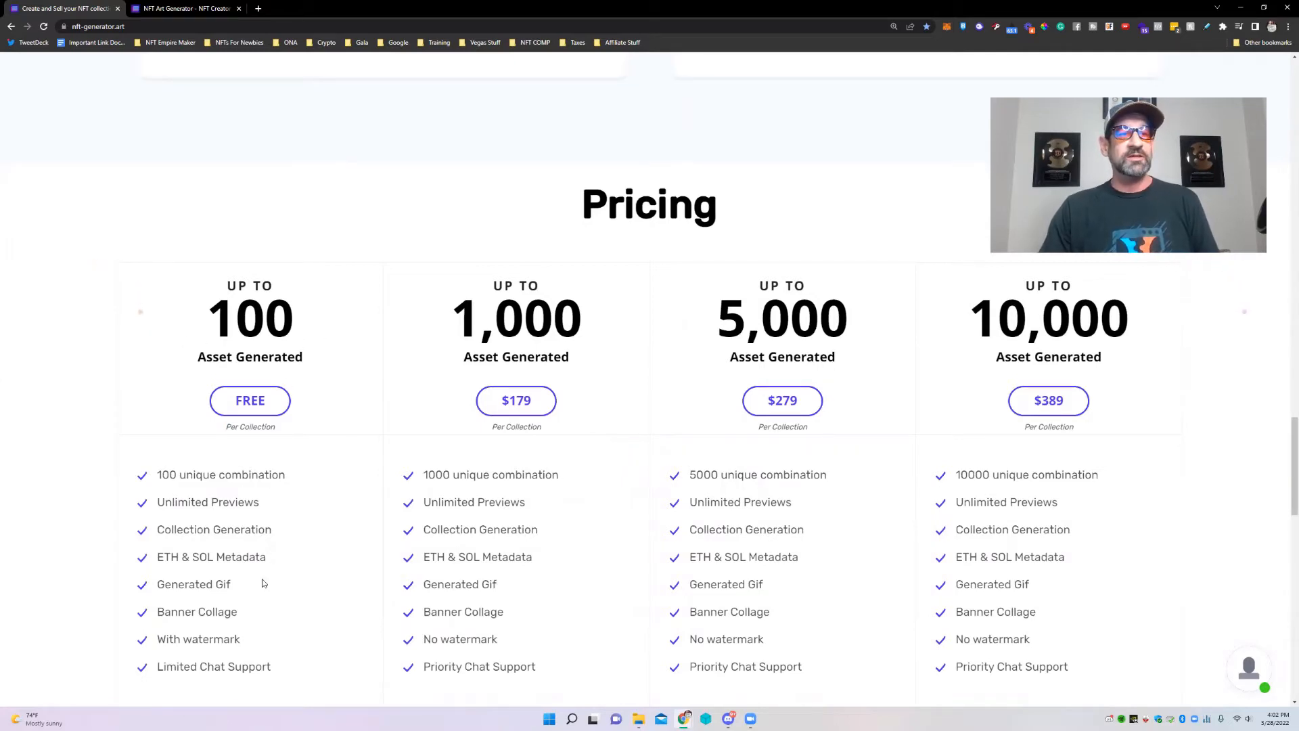
{"action": "left_click_drag", "start_coordinate": [241, 646], "coordinate": [152, 646]}
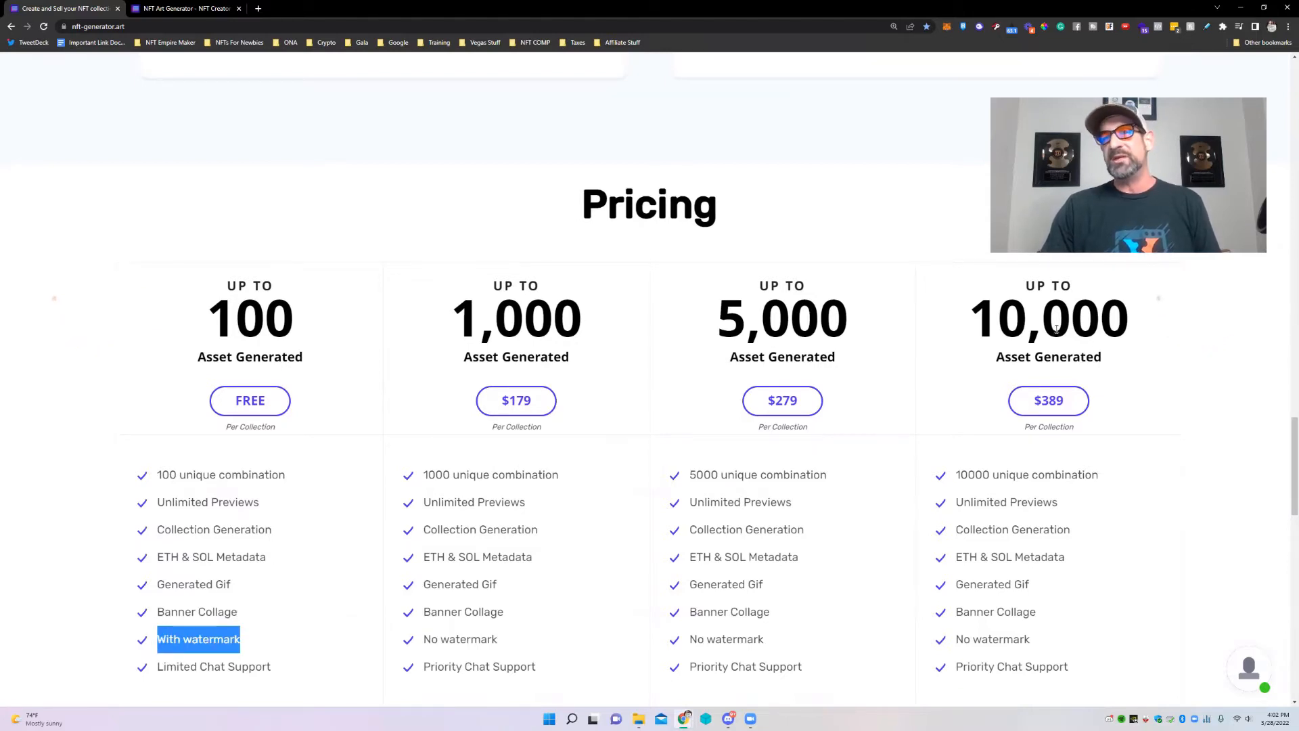
{"action": "left_click_drag", "start_coordinate": [1068, 404], "coordinate": [1042, 401]}
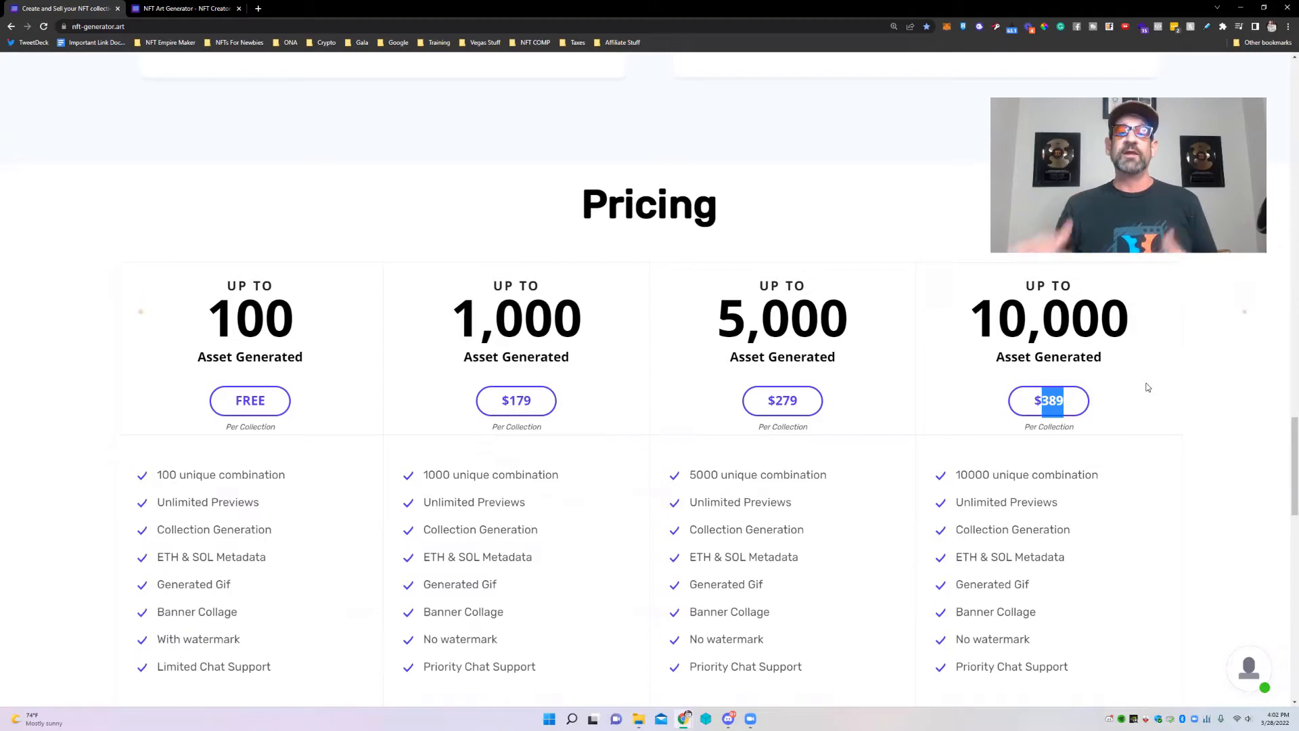
{"action": "scroll", "coordinate": [801, 232], "scroll_direction": "up", "scroll_amount": 5}
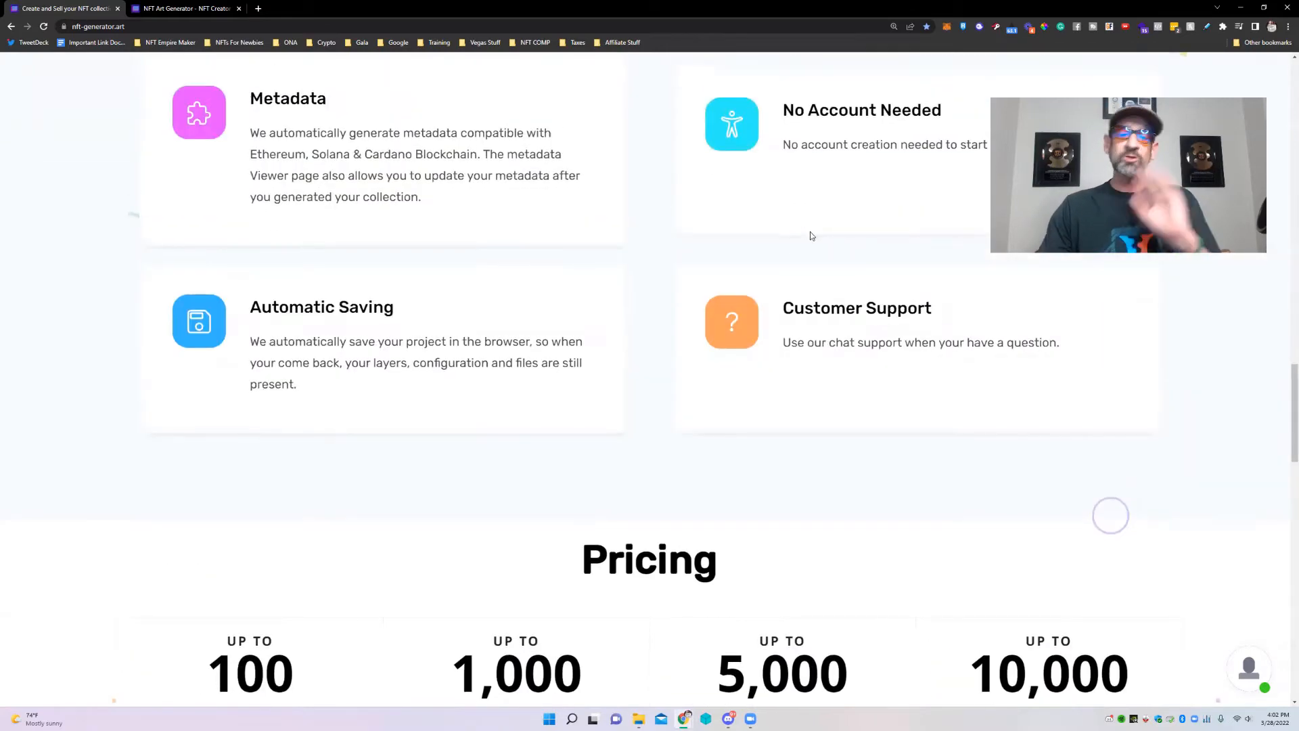
{"action": "scroll", "coordinate": [805, 232], "scroll_direction": "up", "scroll_amount": 3}
{"action": "scroll", "coordinate": [798, 245], "scroll_direction": "up", "scroll_amount": 15}
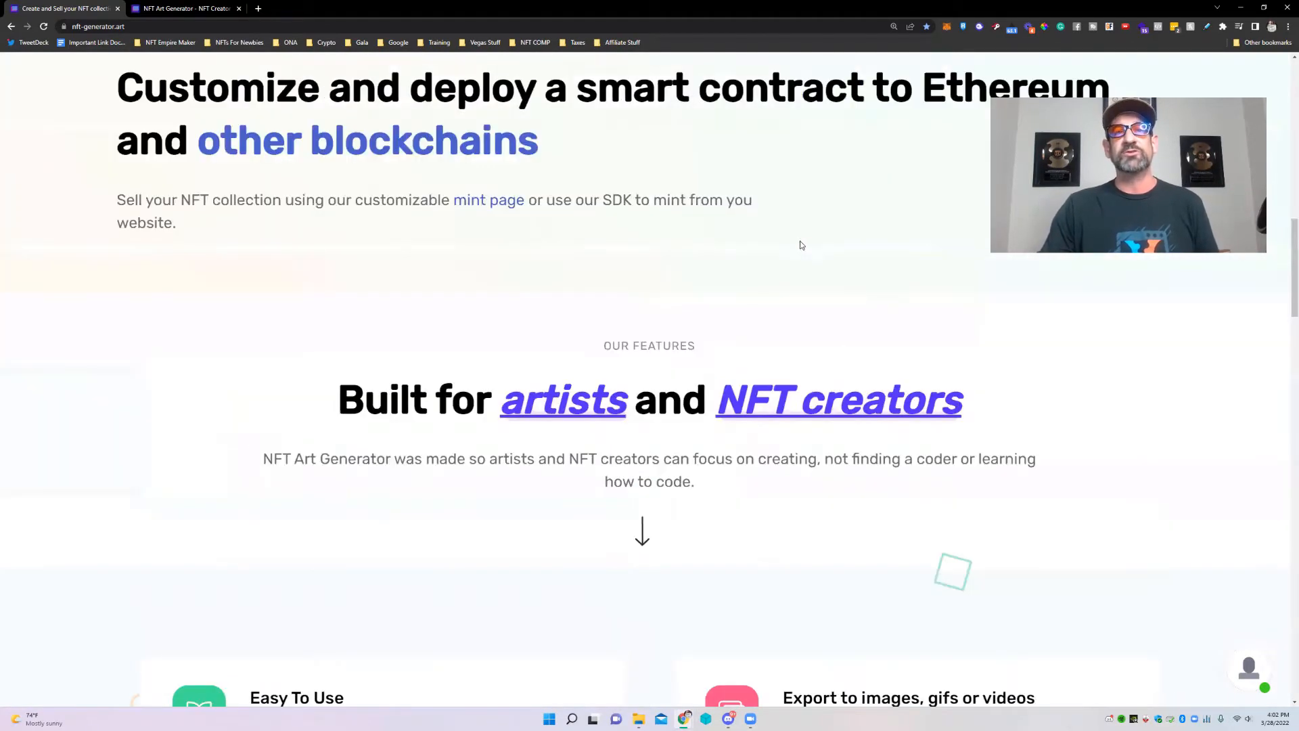
{"action": "scroll", "coordinate": [805, 251], "scroll_direction": "up", "scroll_amount": 8}
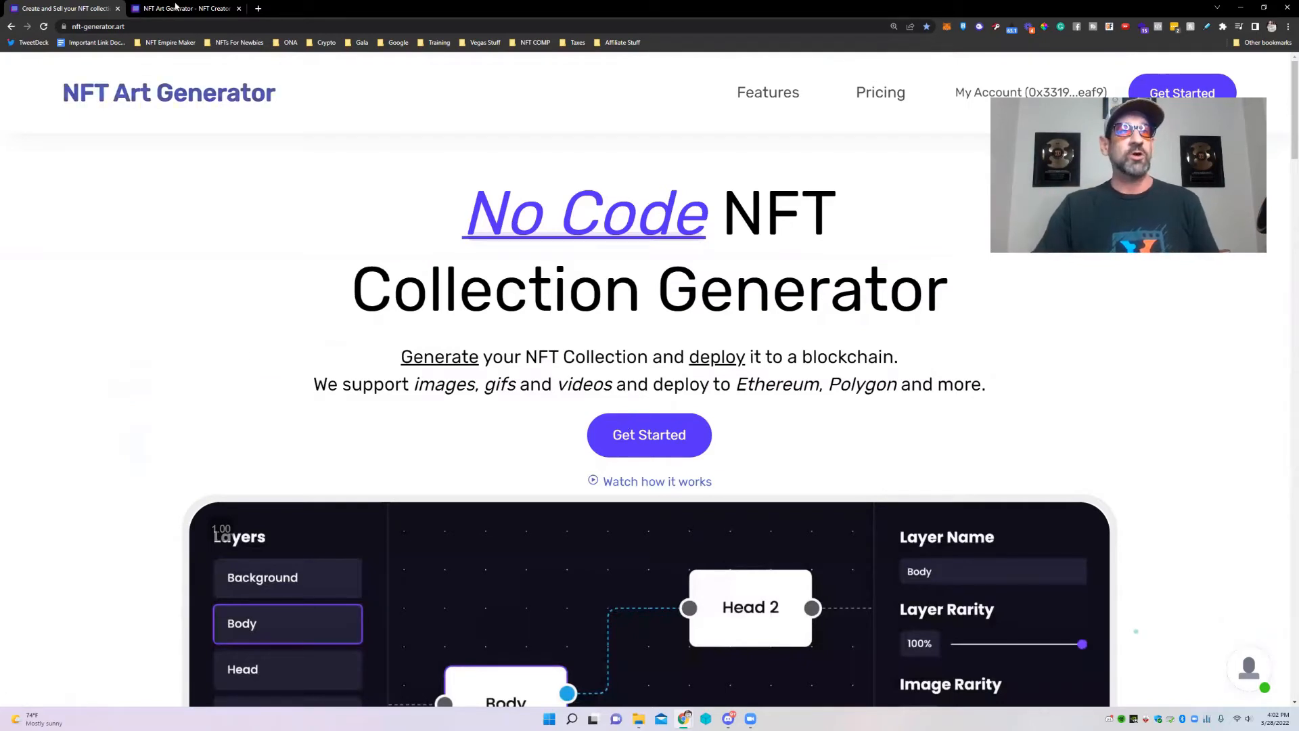
Start a new collection project named Demo Project and bring up the Demo images folder.
{"action": "left_click", "coordinate": [648, 436]}
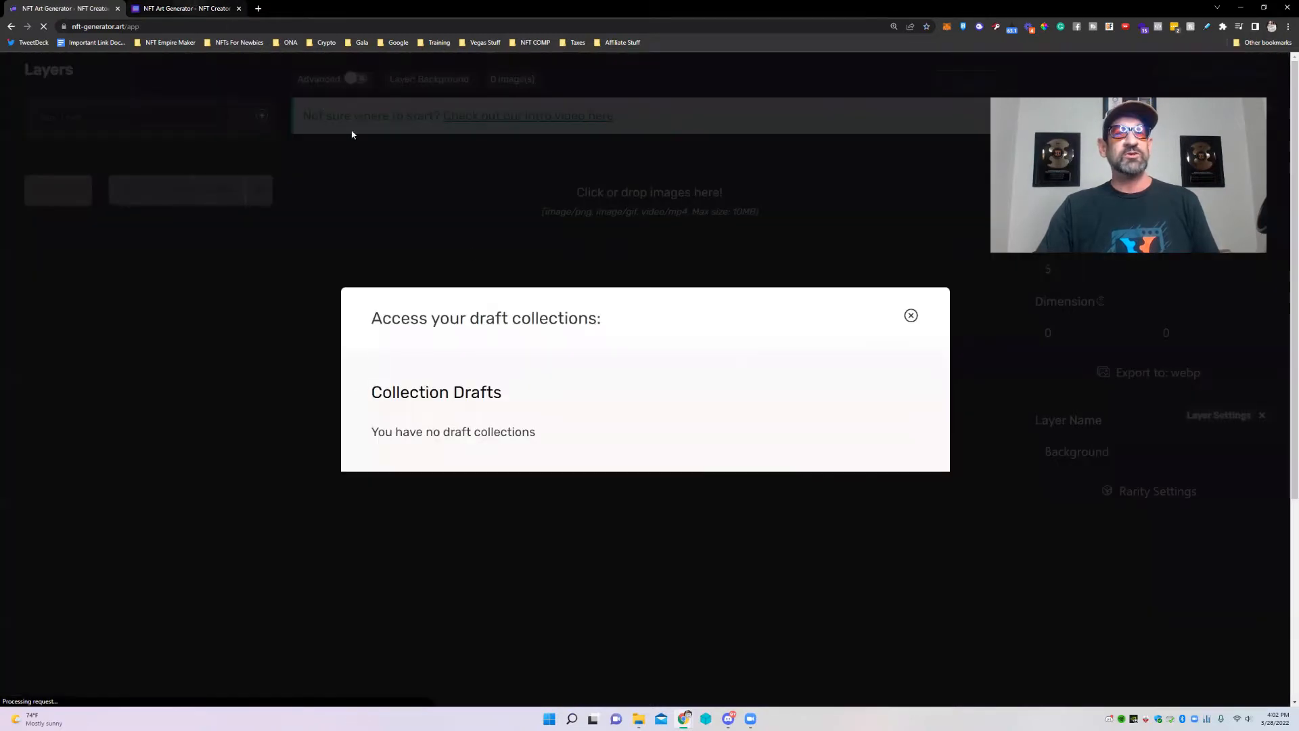
{"action": "left_click", "coordinate": [910, 314]}
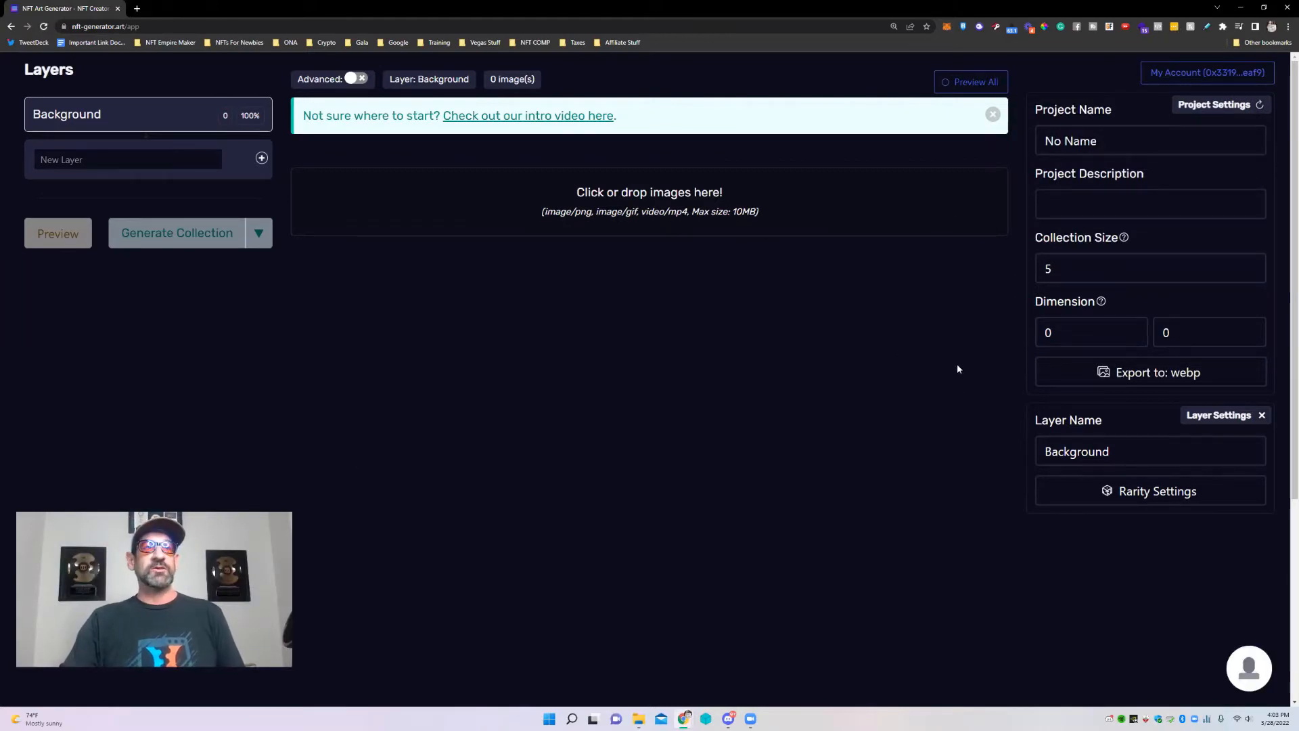
{"action": "left_click_drag", "start_coordinate": [1115, 138], "coordinate": [1043, 146]}
{"action": "type", "text": "D"}
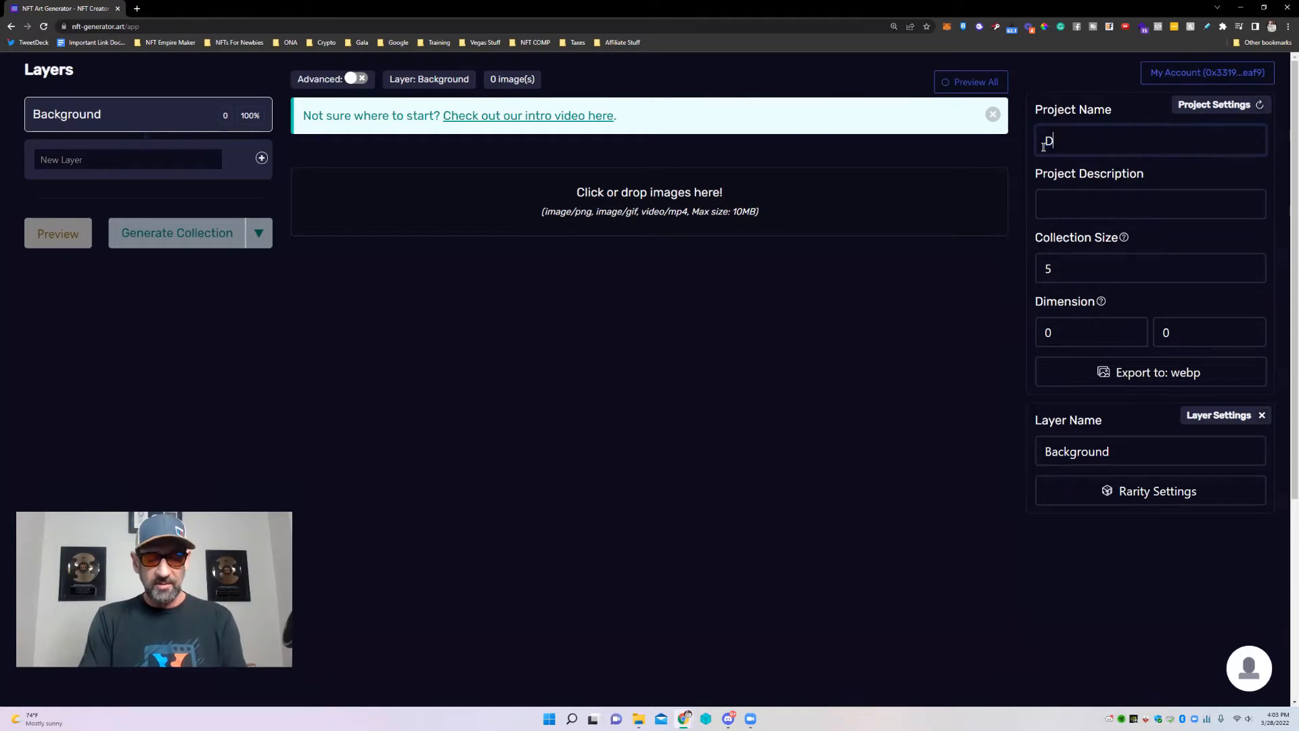
{"action": "type", "text": "emo Pr"}
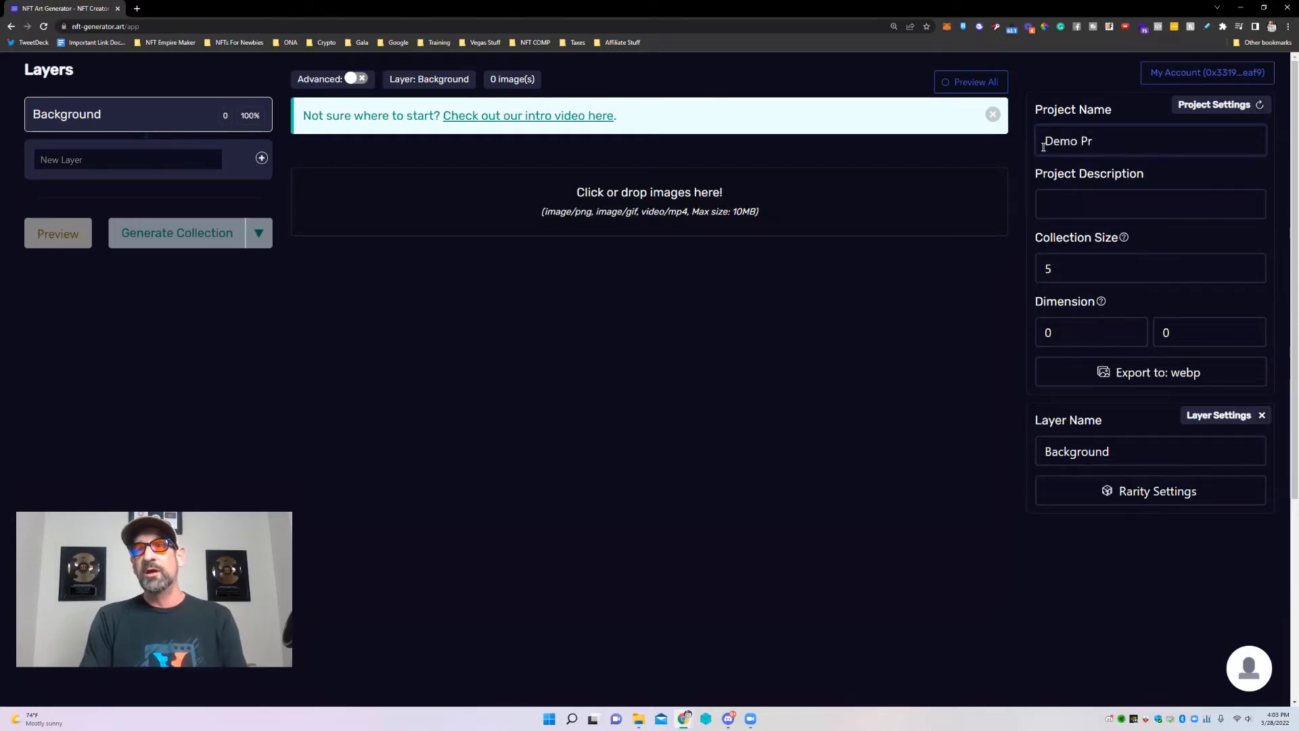
{"action": "type", "text": "joject"}
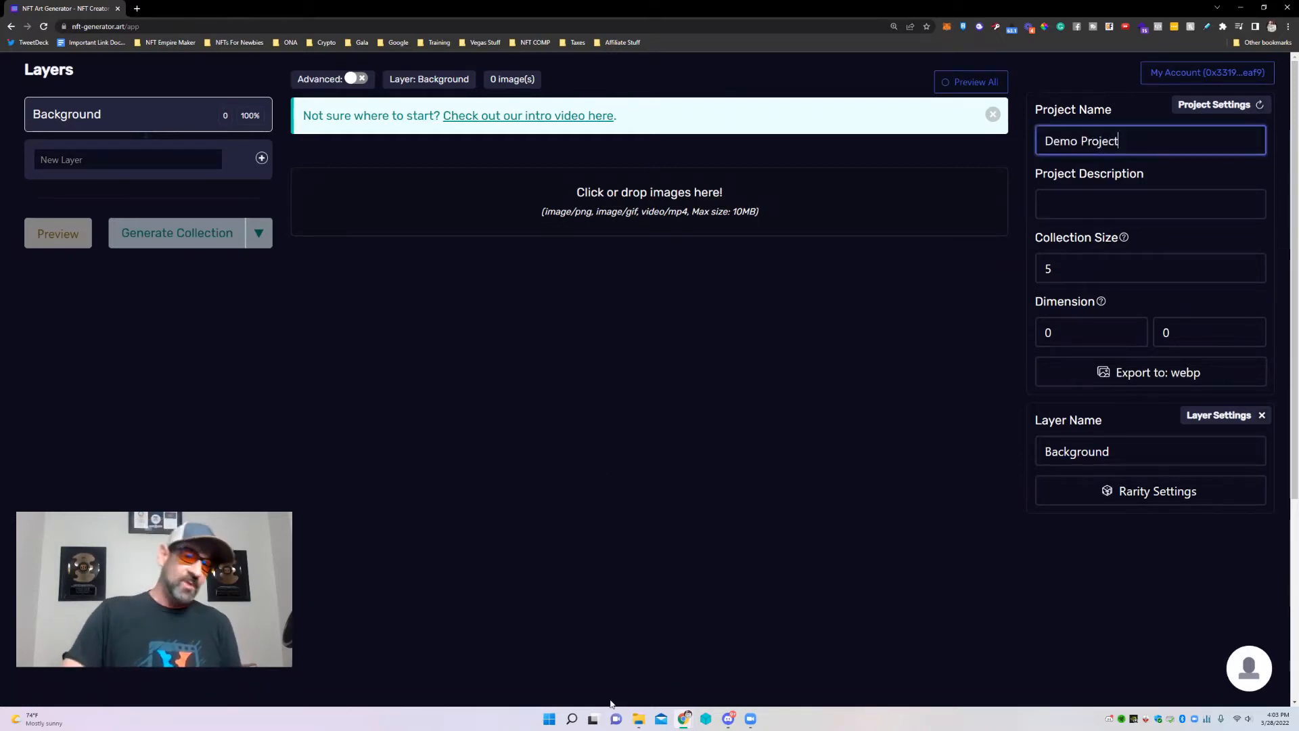
{"action": "left_click", "coordinate": [638, 718]}
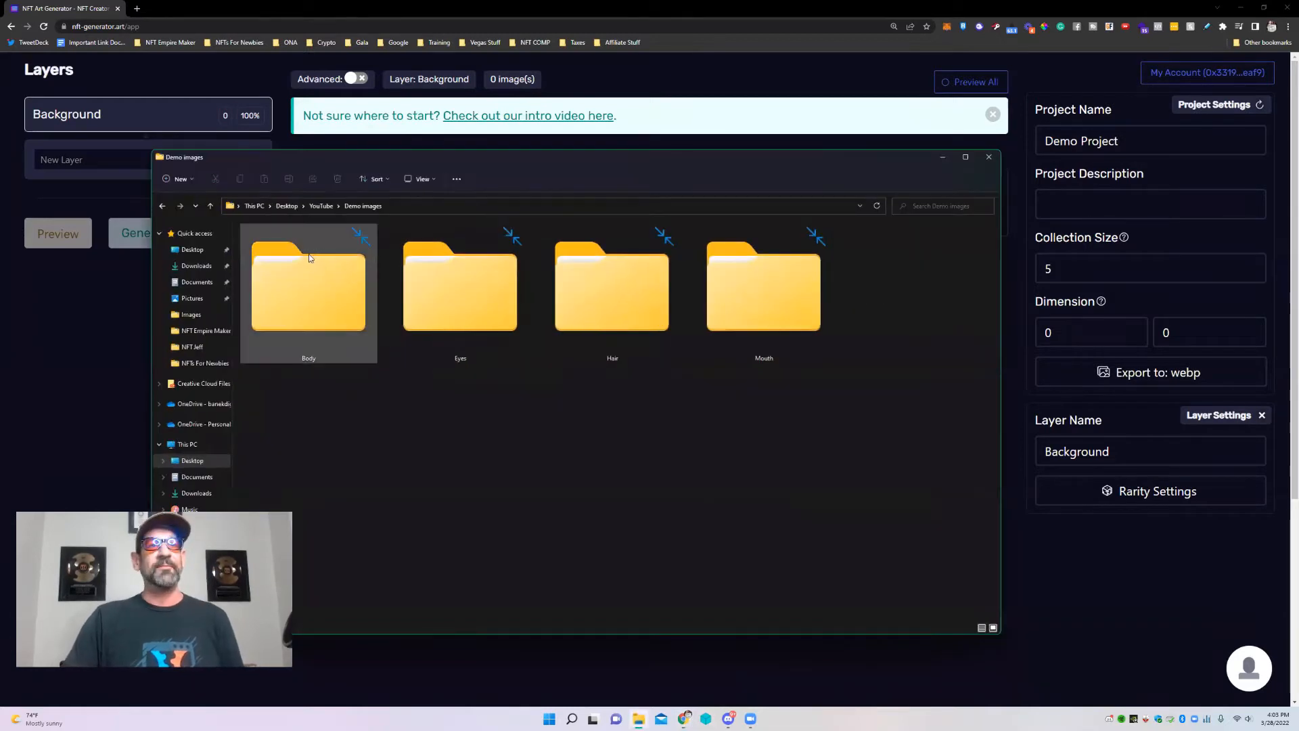
Show the Body folder's images as large icons, then return to Demo images.
{"action": "double_click", "coordinate": [345, 301]}
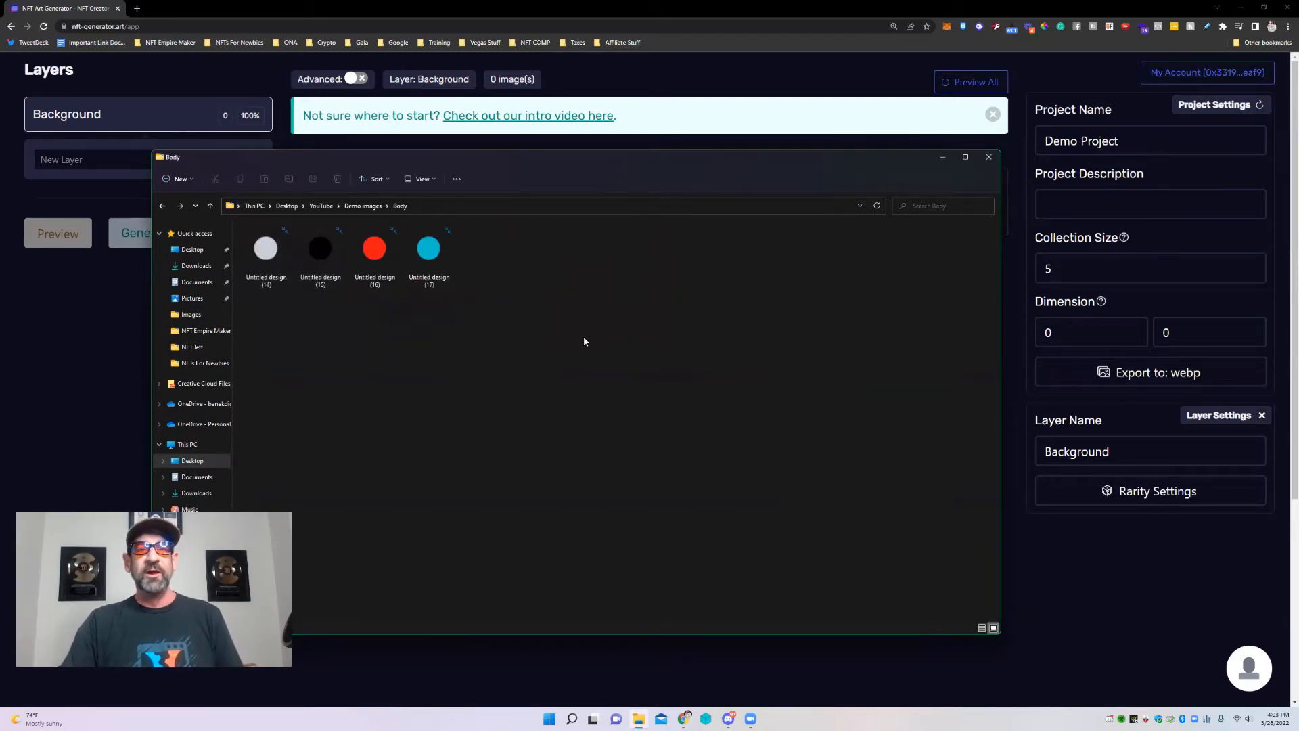
{"action": "right_click", "coordinate": [585, 342]}
{"action": "mouse_move", "coordinate": [627, 345]}
{"action": "left_click", "coordinate": [768, 346]}
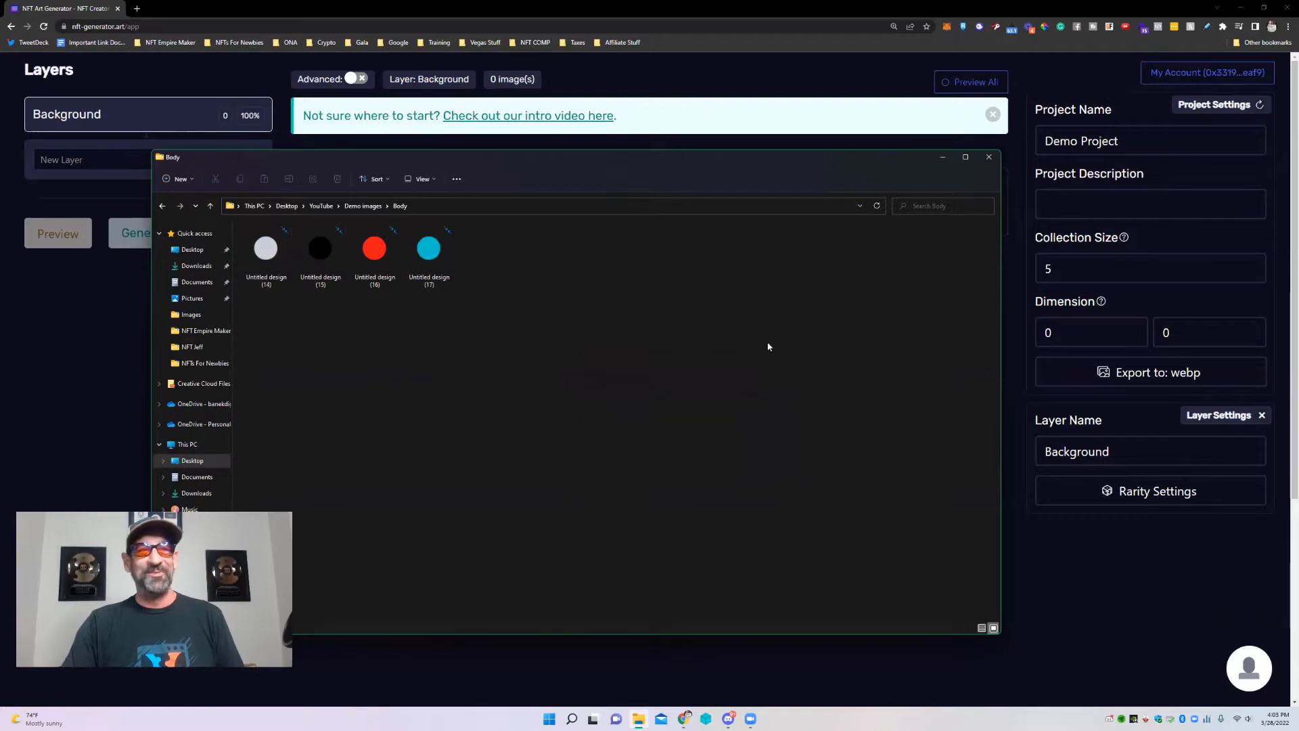
{"action": "left_click", "coordinate": [362, 205]}
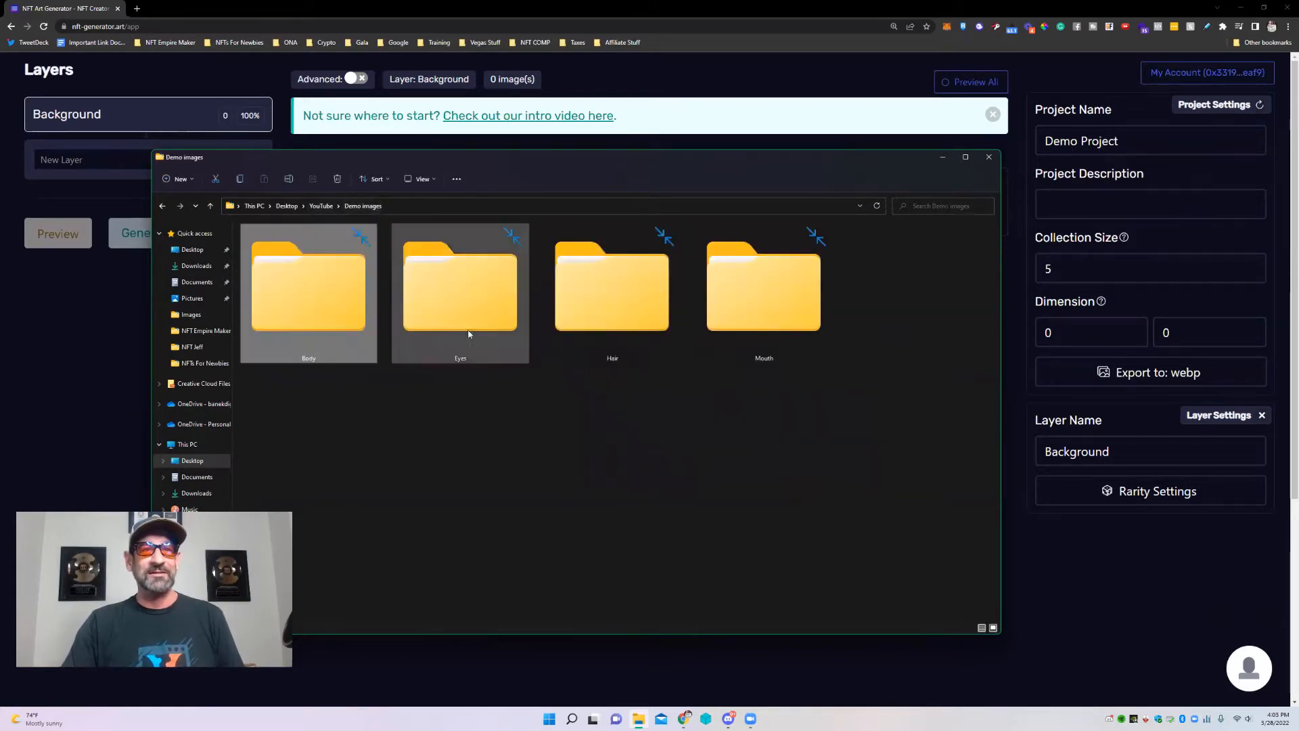
Show the Eyes folder's images as large thumbnails, then return to Demo images.
{"action": "double_click", "coordinate": [451, 303]}
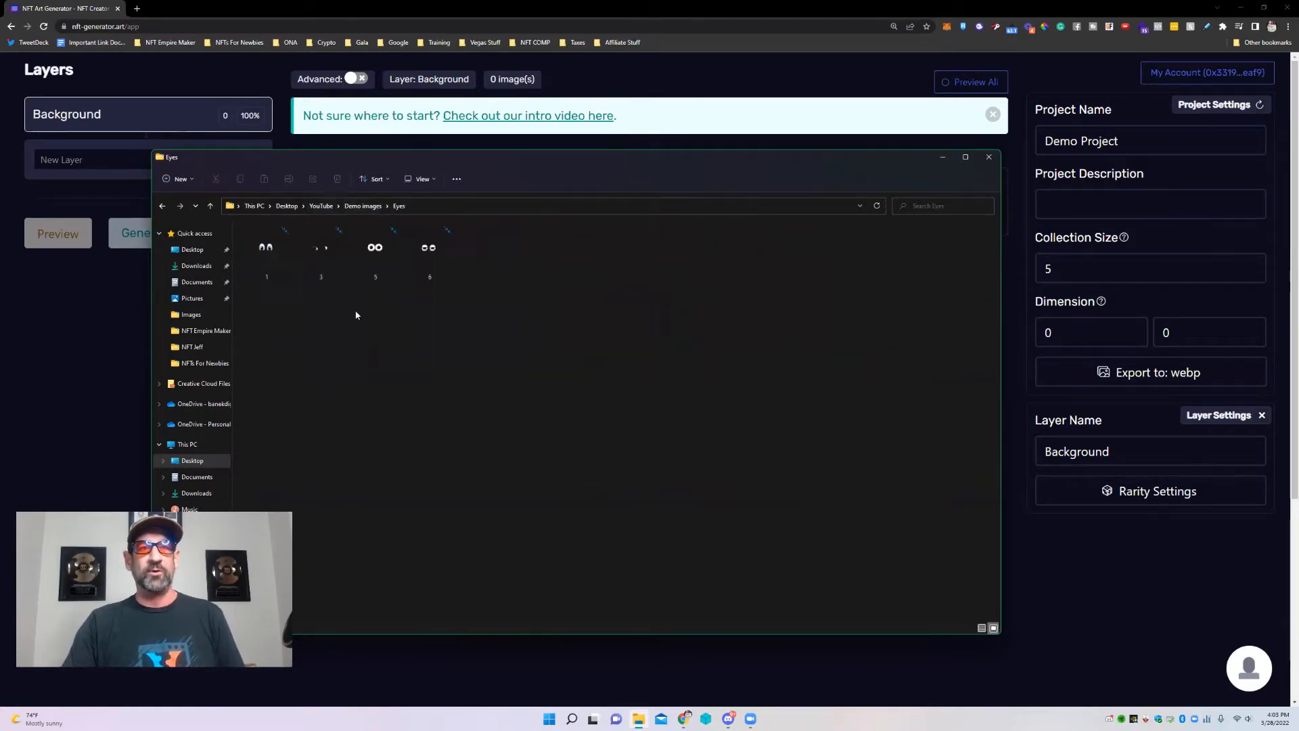
{"action": "right_click", "coordinate": [656, 331]}
{"action": "mouse_move", "coordinate": [677, 339]}
{"action": "left_click", "coordinate": [855, 342]}
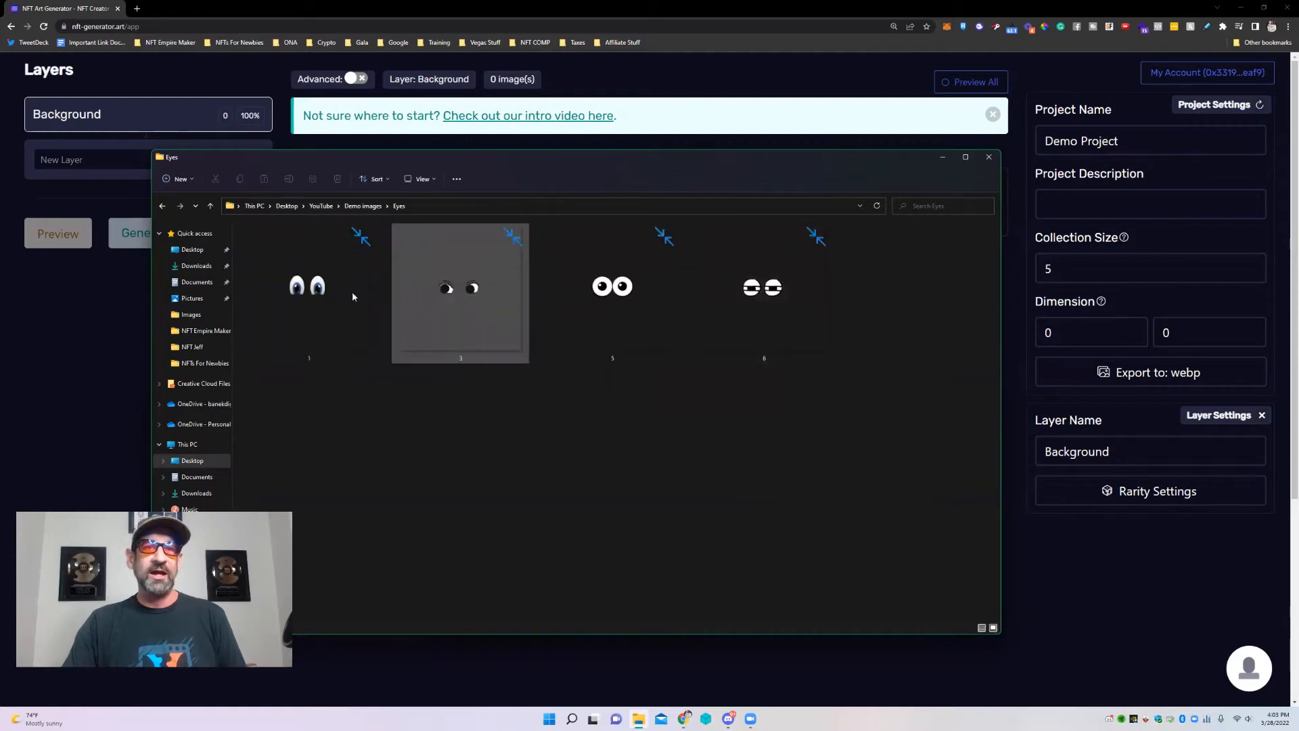
{"action": "left_click", "coordinate": [335, 206]}
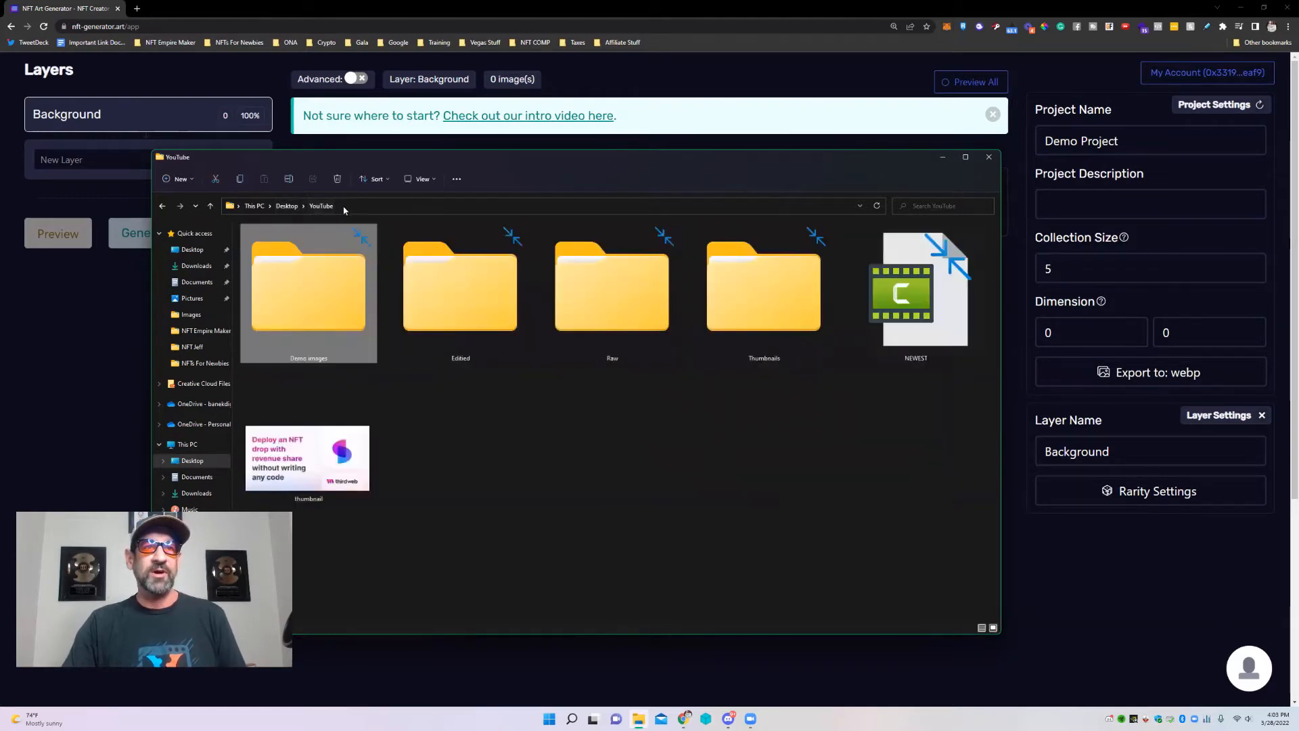
{"action": "double_click", "coordinate": [621, 294]}
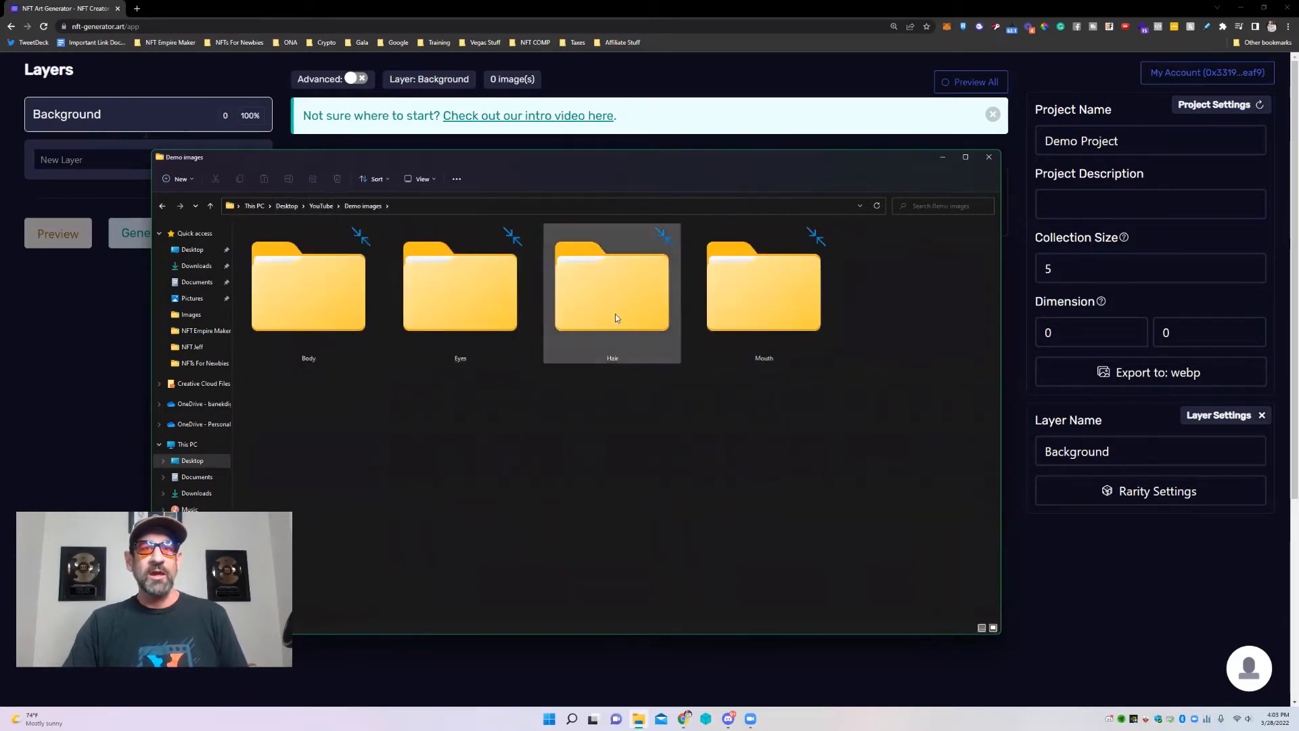
Show the Hair folder's images as extra-large icons, then return to Demo images.
{"action": "double_click", "coordinate": [615, 316]}
{"action": "right_click", "coordinate": [521, 341]}
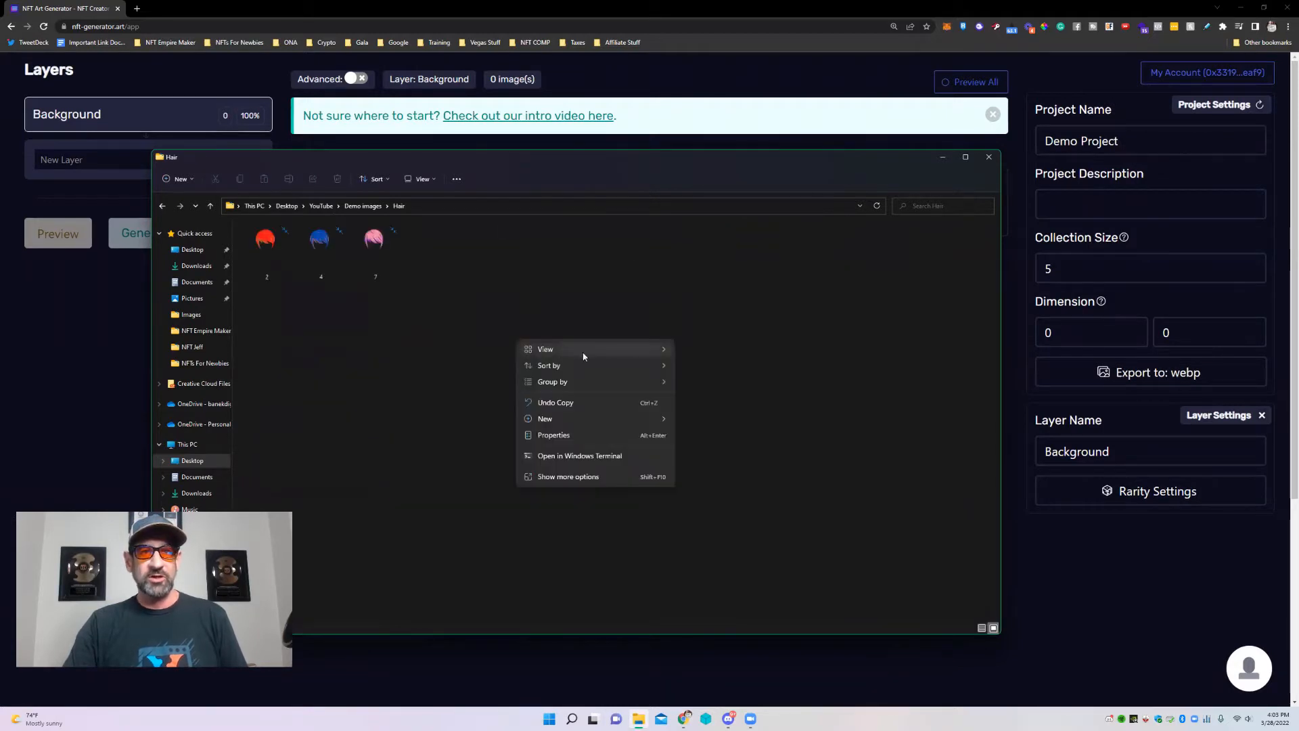
{"action": "mouse_move", "coordinate": [582, 353]}
{"action": "left_click", "coordinate": [744, 351]}
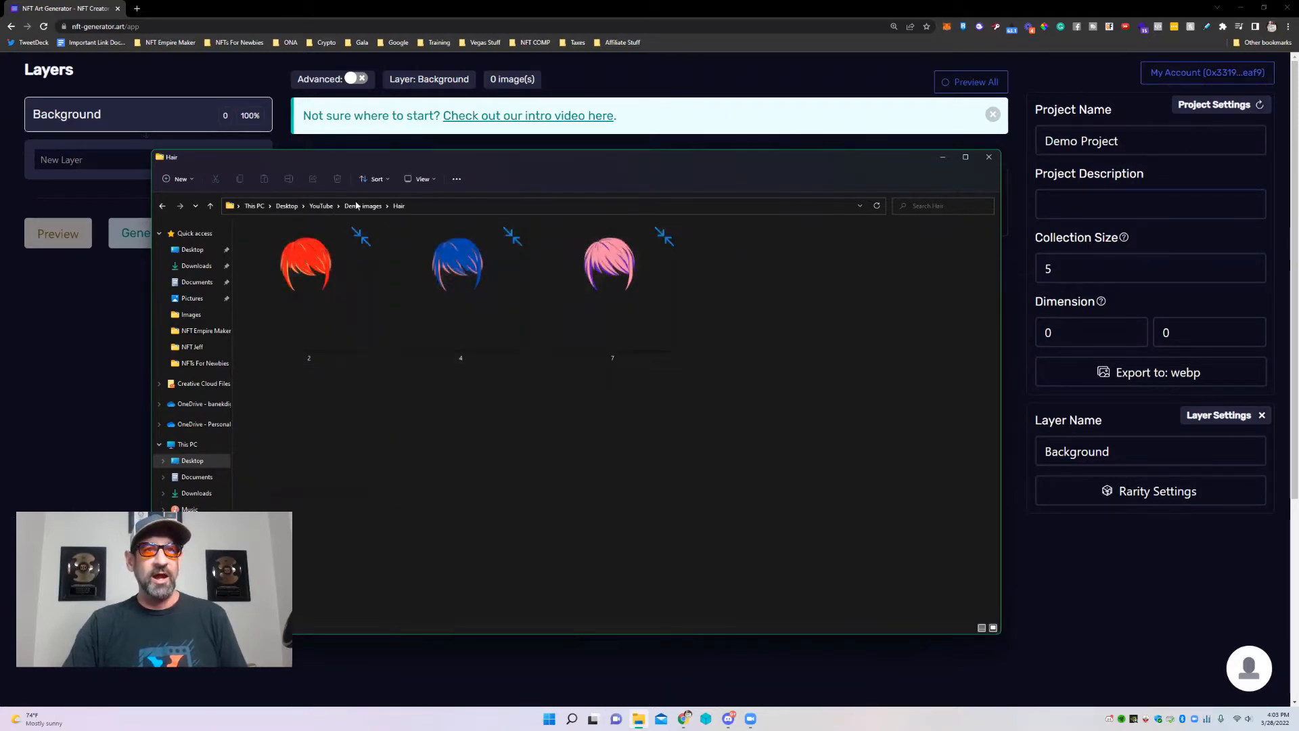
{"action": "left_click", "coordinate": [363, 206]}
Show the Mouth images as extra-large icons, return to Demo images, and move the window down.
{"action": "double_click", "coordinate": [776, 343]}
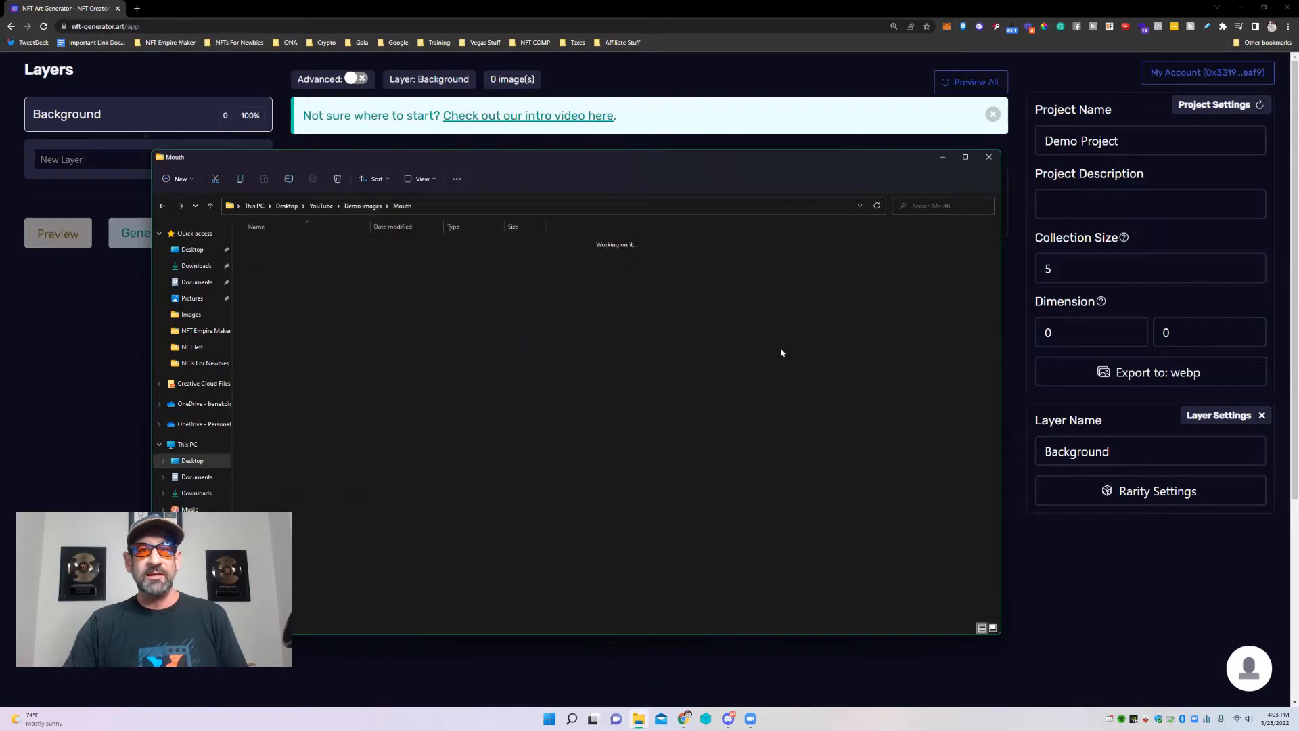
{"action": "right_click", "coordinate": [705, 337]}
{"action": "mouse_move", "coordinate": [812, 346]}
{"action": "left_click", "coordinate": [898, 349]}
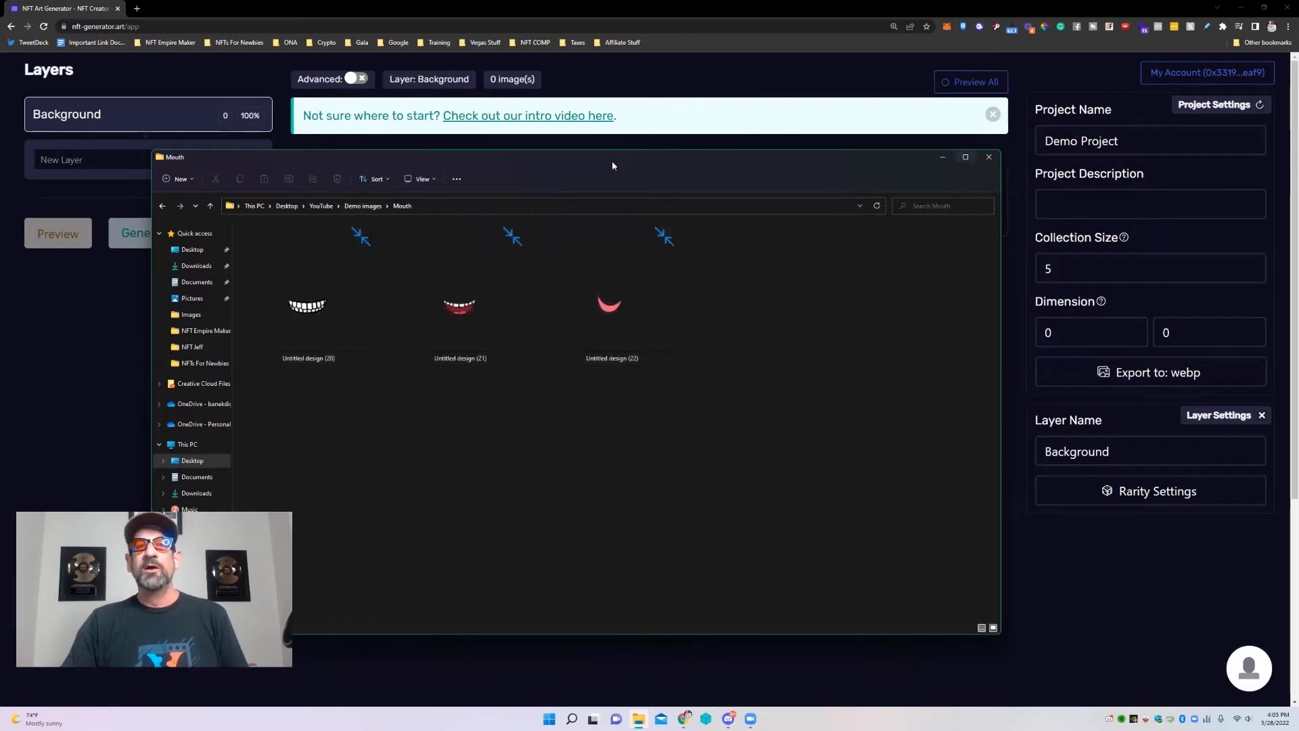
{"action": "left_click", "coordinate": [363, 205]}
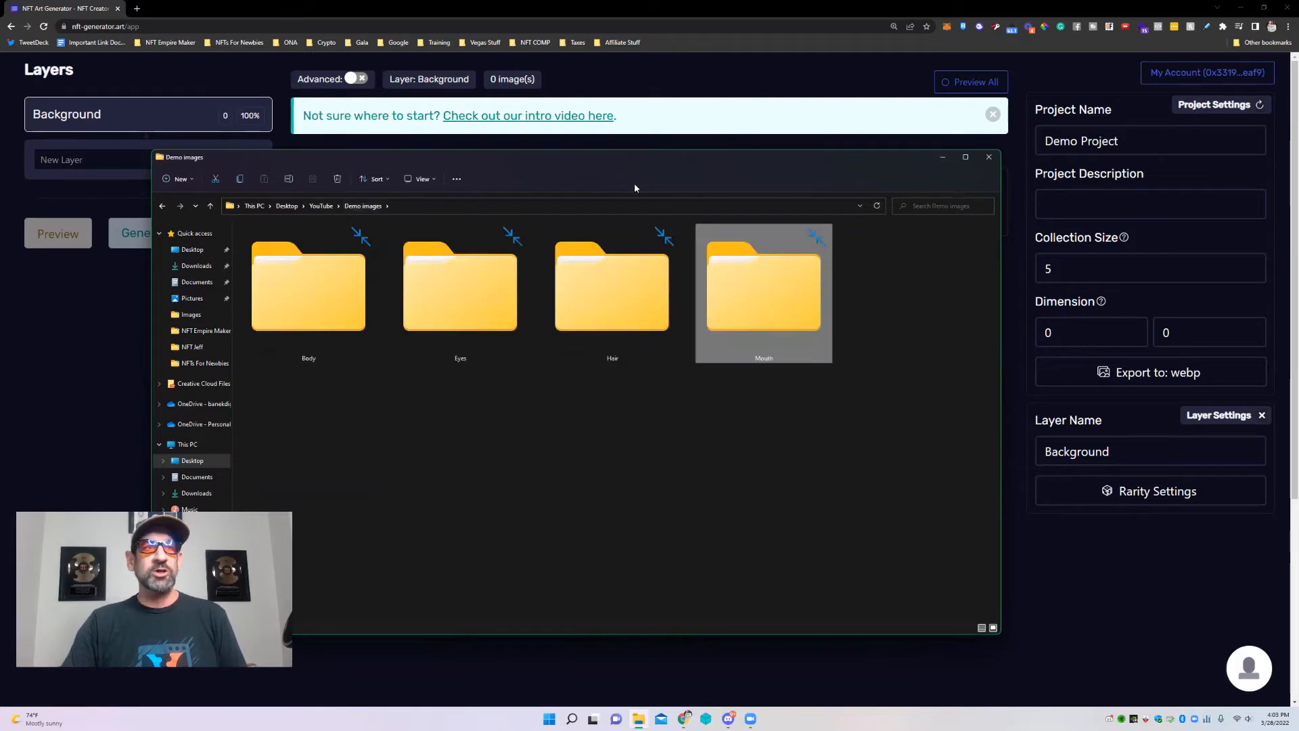
{"action": "left_click_drag", "start_coordinate": [629, 158], "coordinate": [558, 273]}
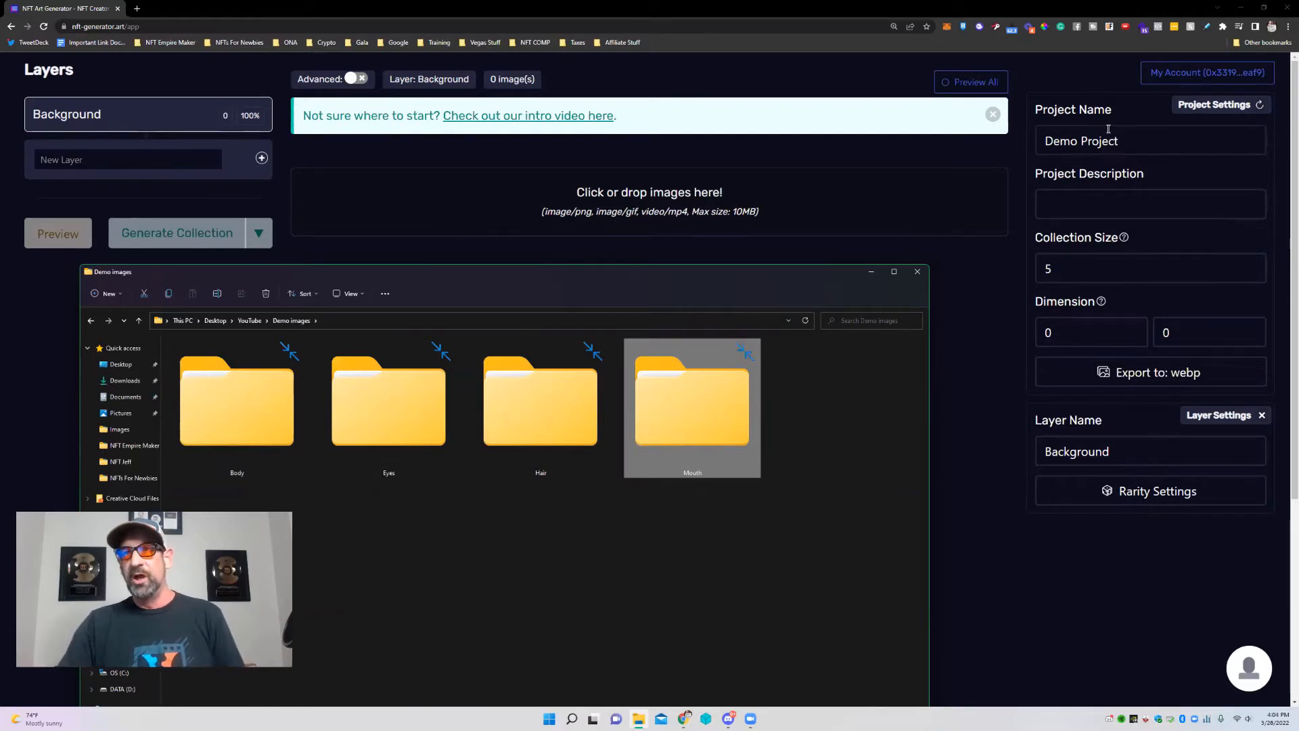
Set the collection size to 100 and rename the first layer from Background to Body.
{"action": "double_click", "coordinate": [1072, 270]}
{"action": "type", "text": "100"}
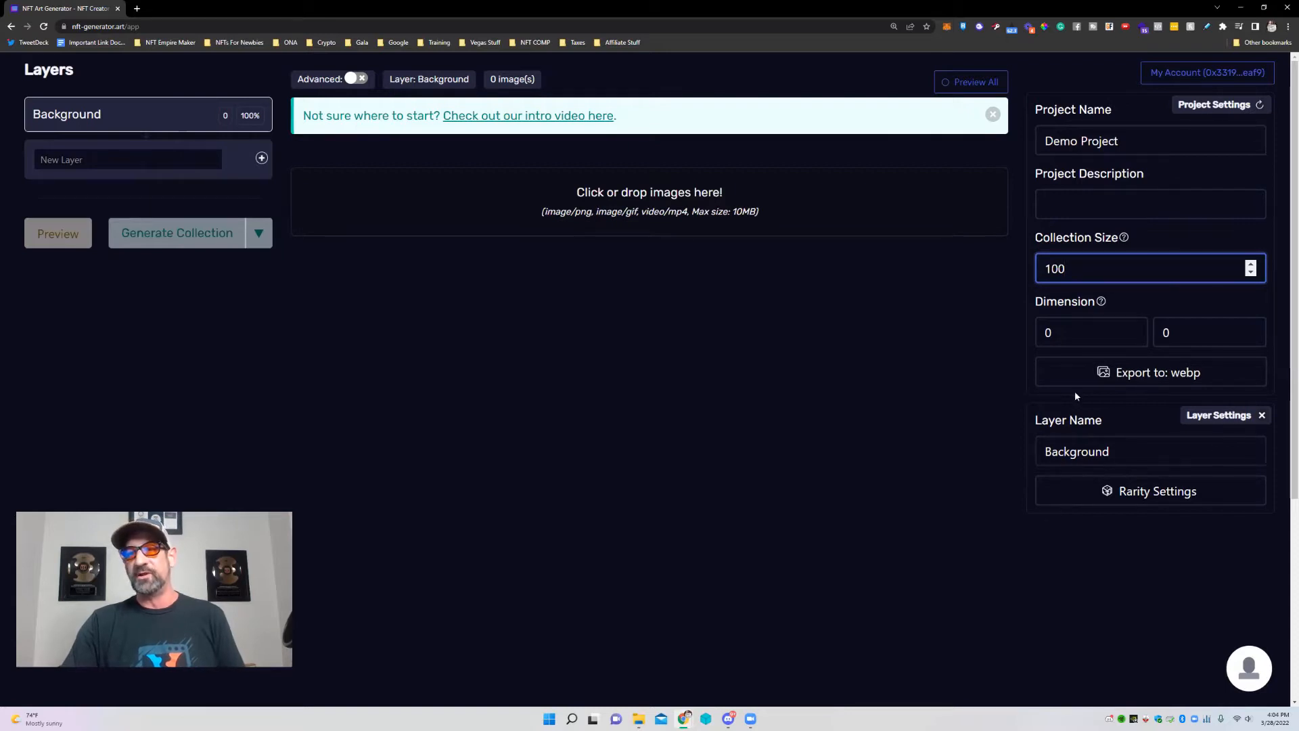
{"action": "left_click_drag", "start_coordinate": [1118, 454], "coordinate": [1050, 459]}
{"action": "type", "text": "ody"}
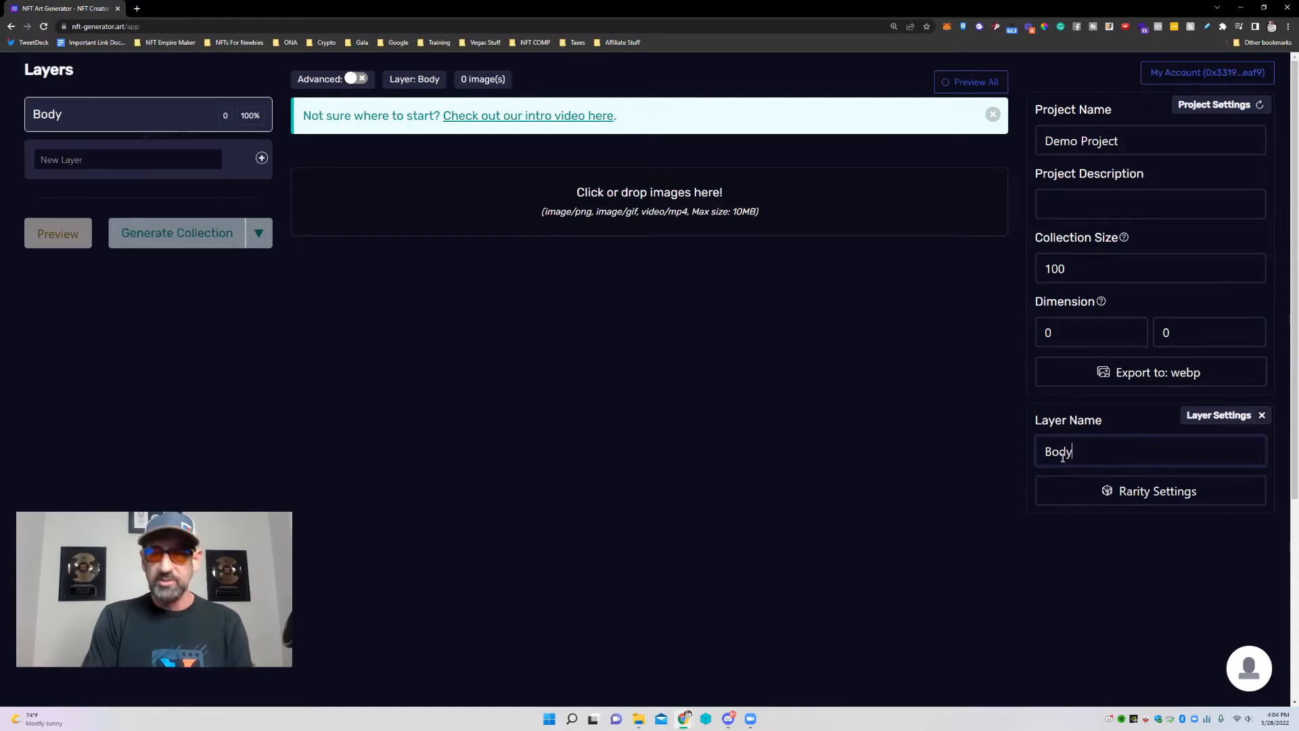
Drag the Body folder's four images into the Body layer and open its rarity settings.
{"action": "left_click", "coordinate": [643, 717]}
{"action": "left_click_drag", "start_coordinate": [238, 406], "coordinate": [685, 181]}
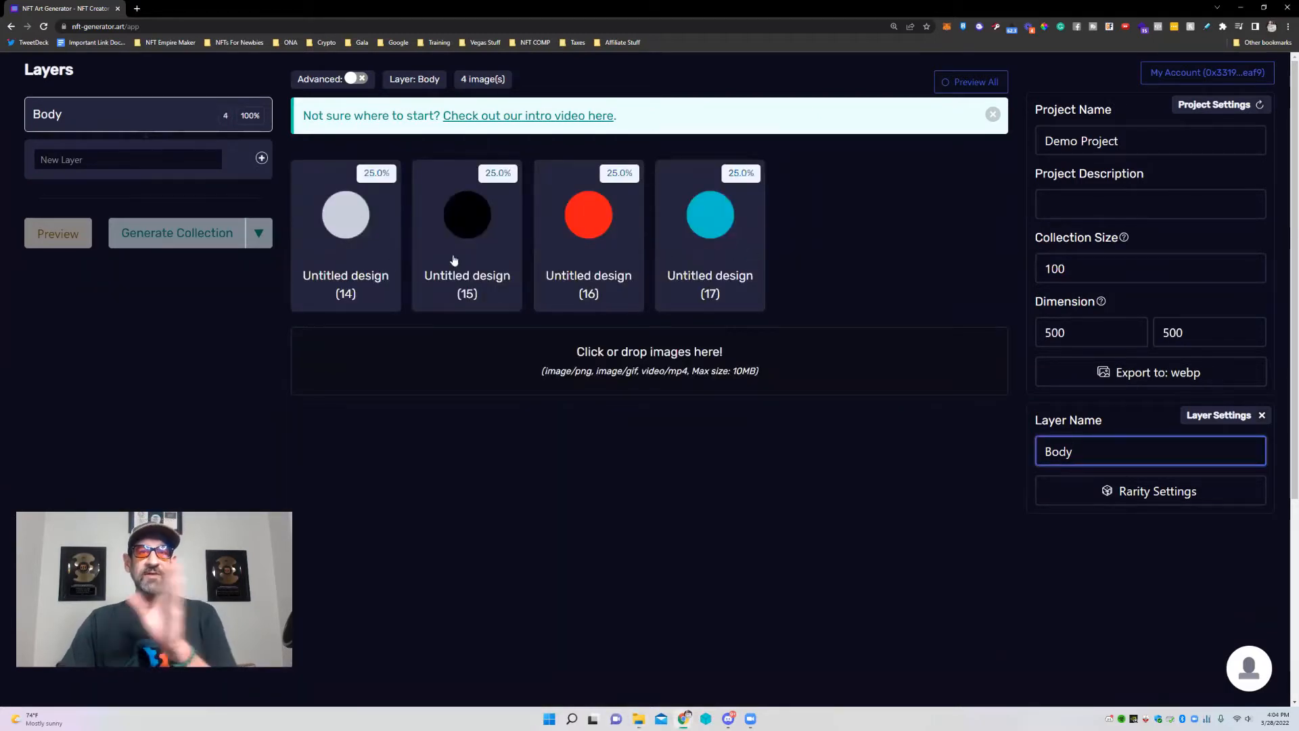
{"action": "left_click", "coordinate": [1143, 506]}
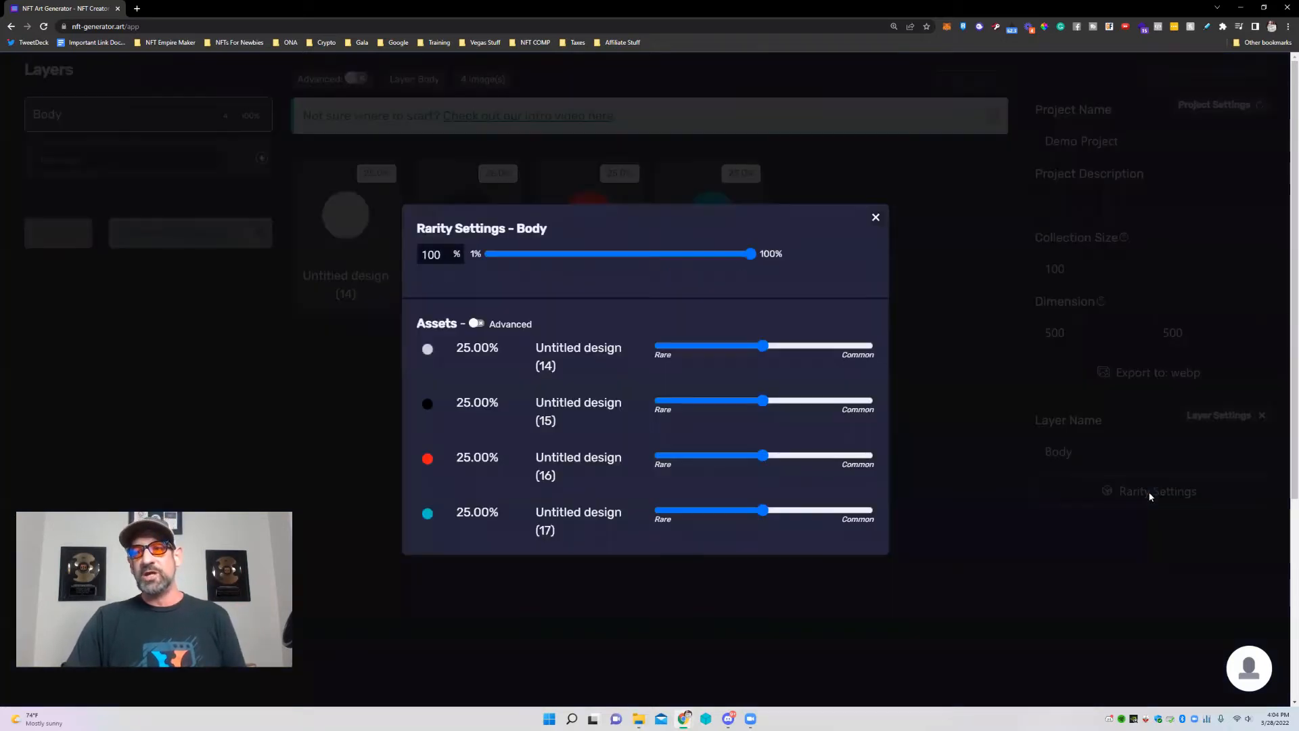
Reopen the Body layer's rarity settings, check all four designs sit at 25%, and close them.
{"action": "left_click", "coordinate": [876, 218]}
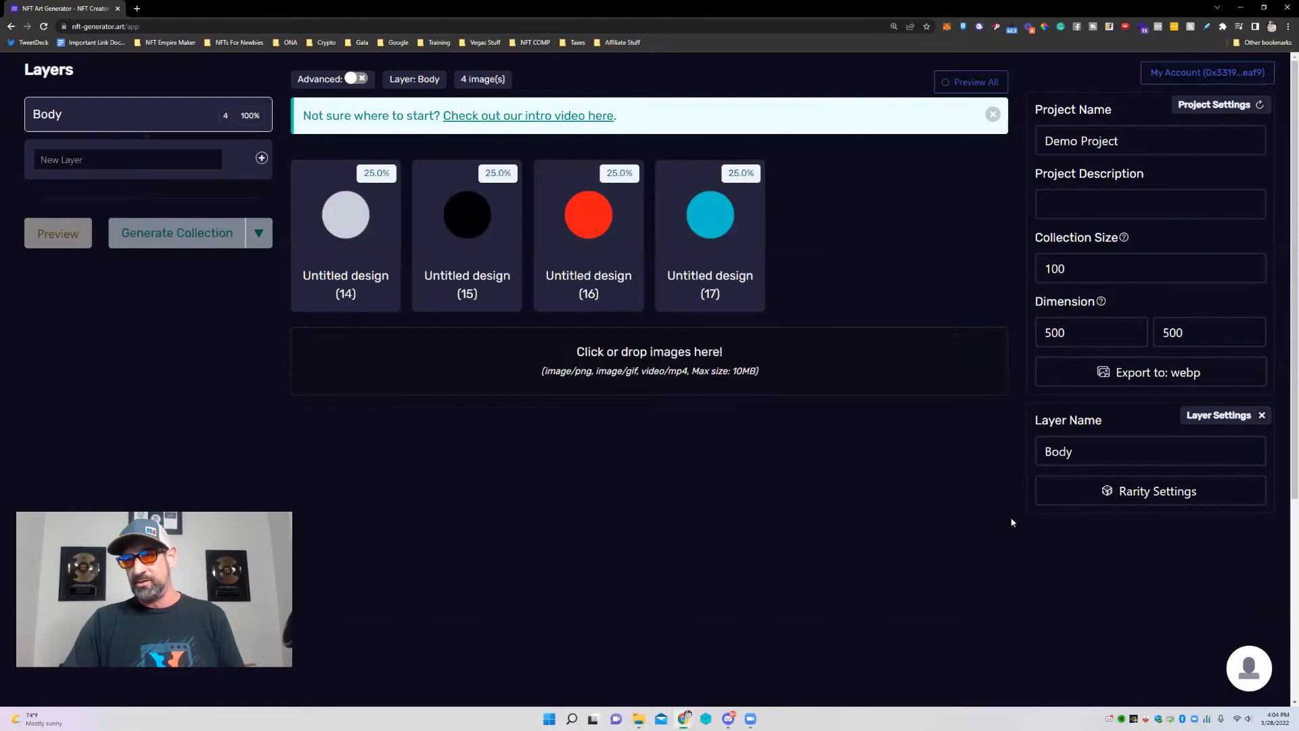
{"action": "left_click", "coordinate": [1134, 491]}
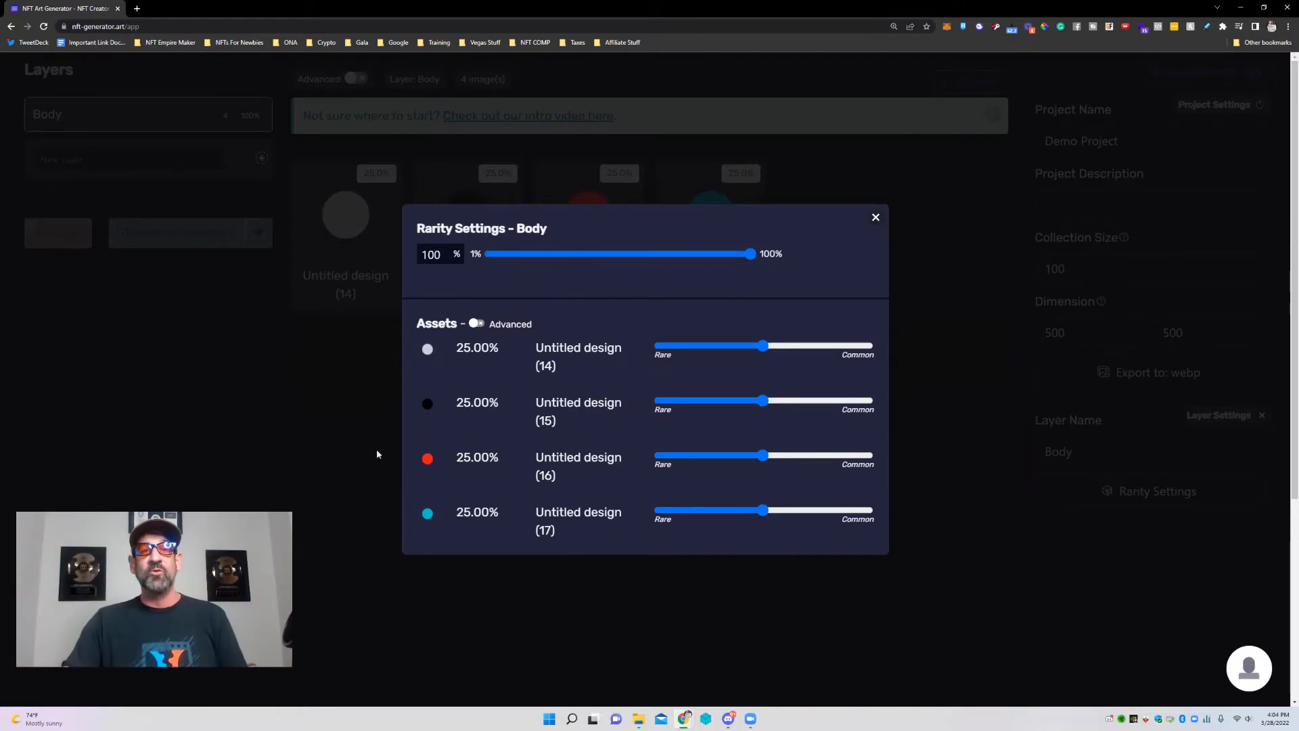
{"action": "left_click_drag", "start_coordinate": [492, 415], "coordinate": [502, 525]}
{"action": "left_click", "coordinate": [750, 285]}
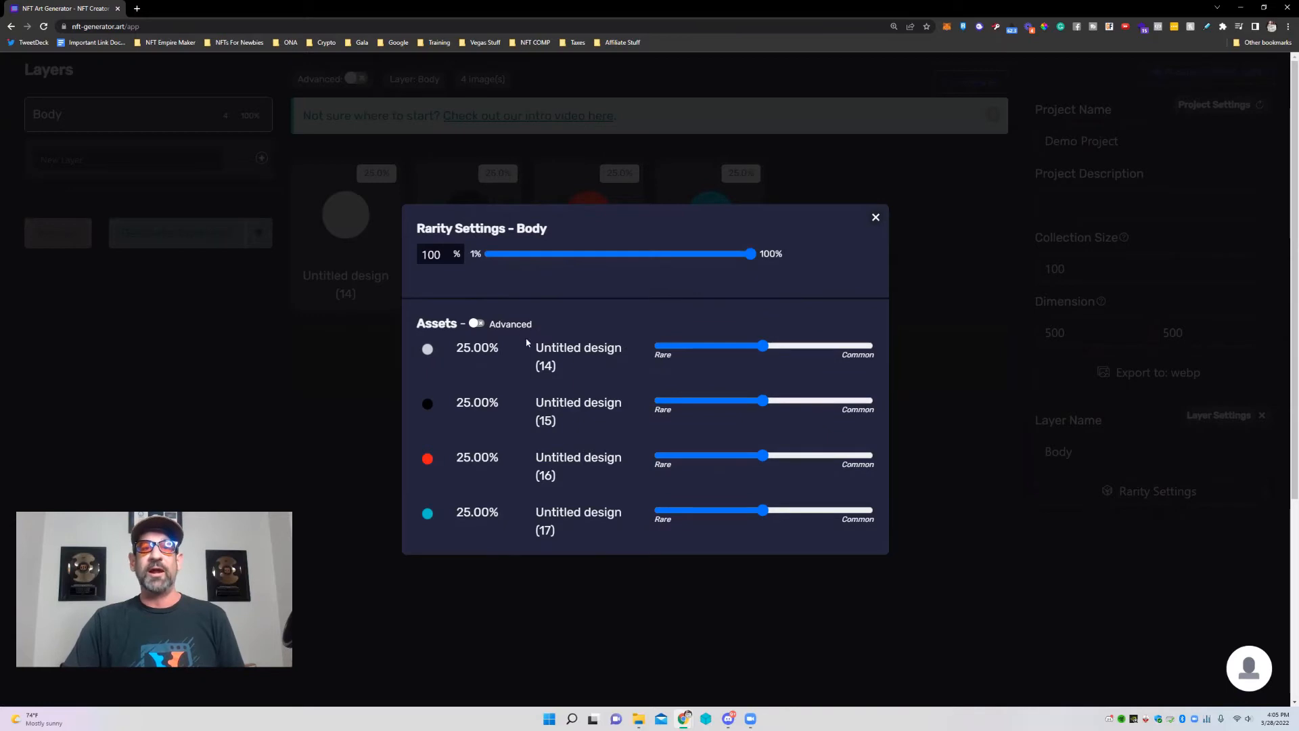
{"action": "left_click", "coordinate": [875, 218]}
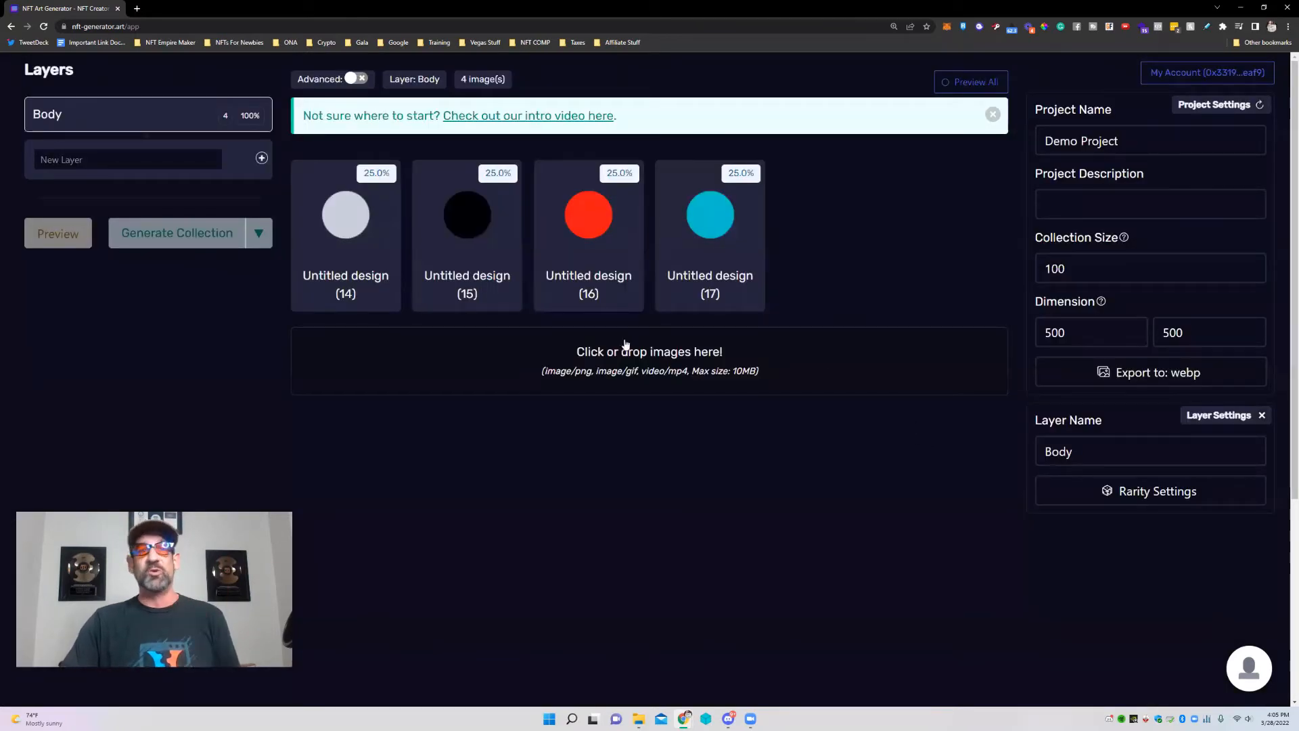
Enter Eyes as a new layer name and drag the Eyes folder's images onto the page.
{"action": "left_click", "coordinate": [92, 161]}
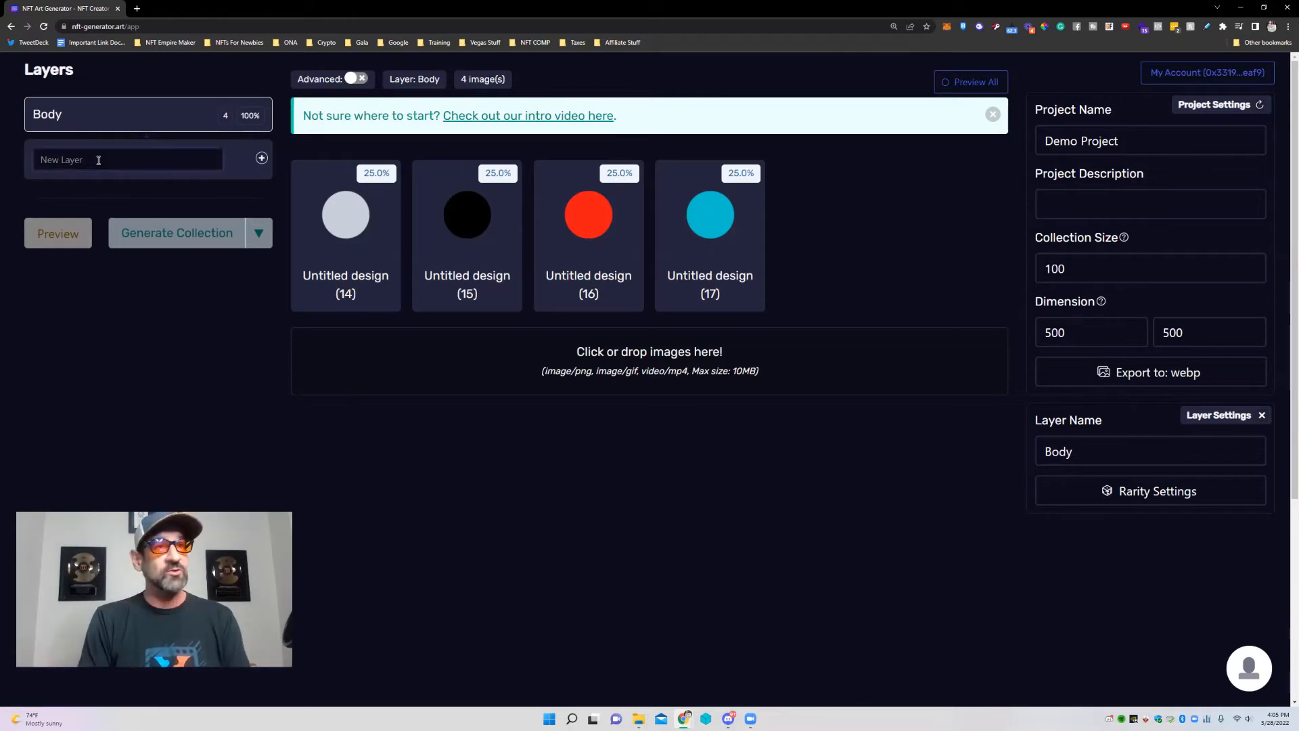
{"action": "type", "text": "Eyes"}
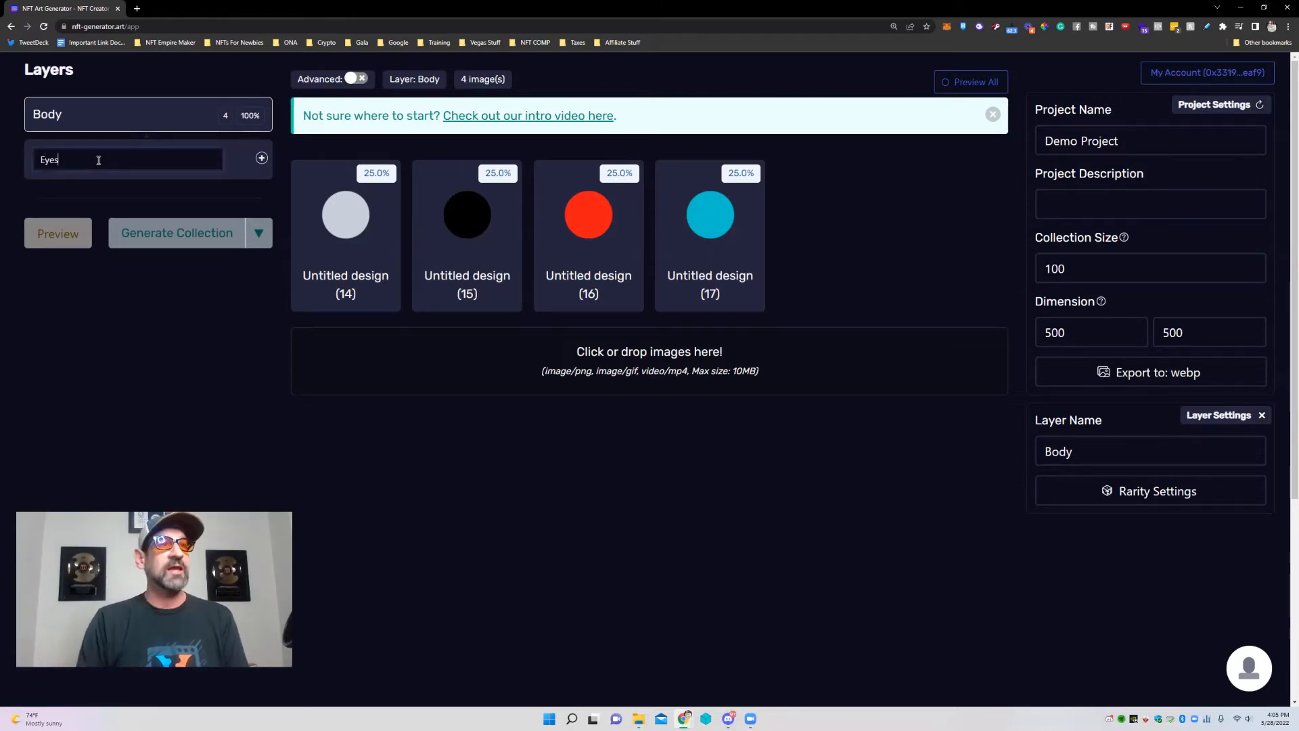
{"action": "left_click", "coordinate": [636, 718]}
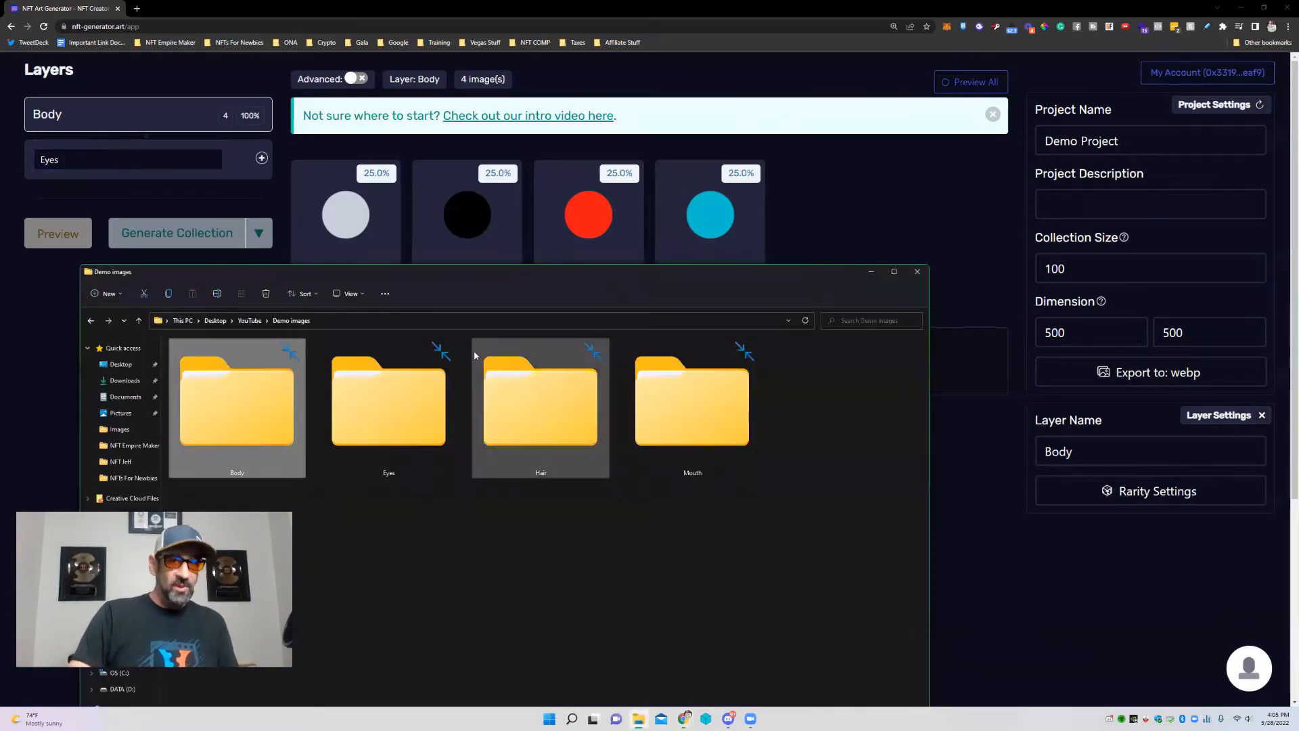
{"action": "left_click_drag", "start_coordinate": [382, 402], "coordinate": [967, 362]}
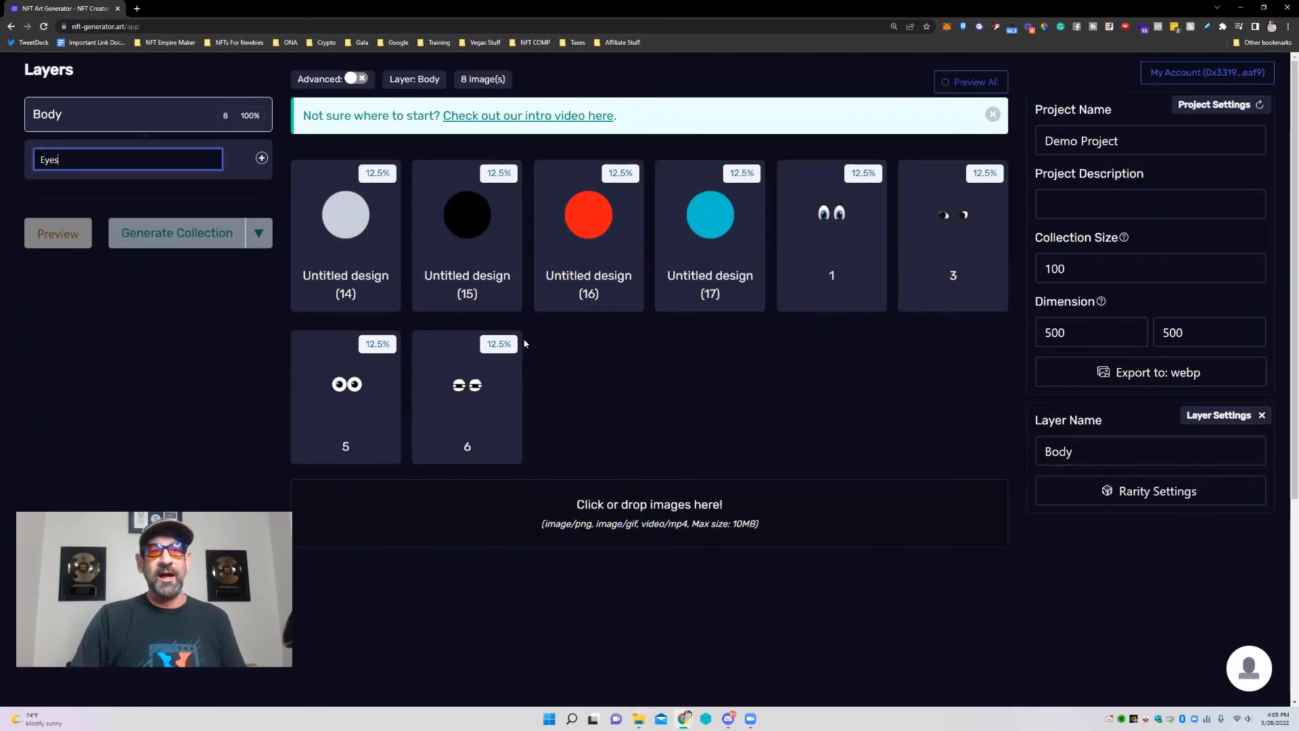
Delete eye images 1, 5, 3 and 6 from the Body layer.
{"action": "left_click", "coordinate": [832, 243]}
{"action": "left_click", "coordinate": [793, 173]}
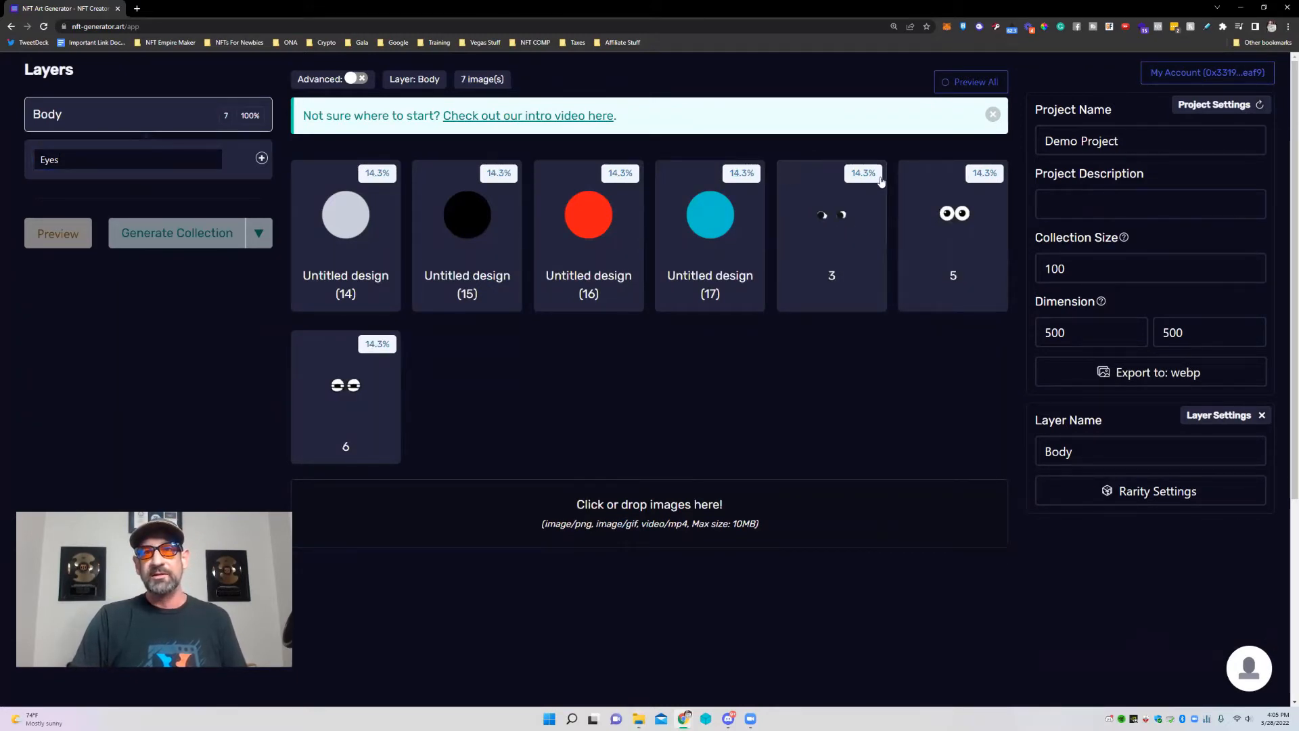
{"action": "left_click", "coordinate": [915, 184]}
{"action": "left_click", "coordinate": [911, 173]}
{"action": "left_click", "coordinate": [798, 205]}
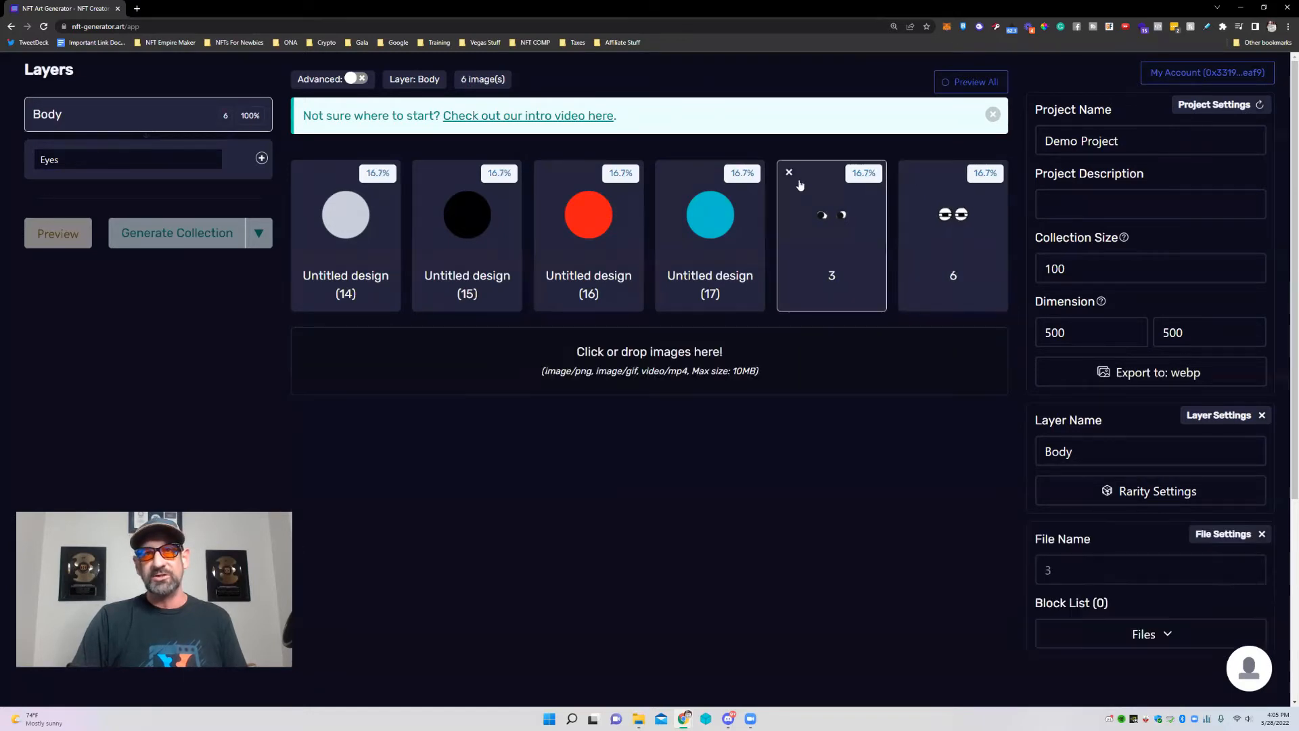
{"action": "left_click", "coordinate": [790, 173]}
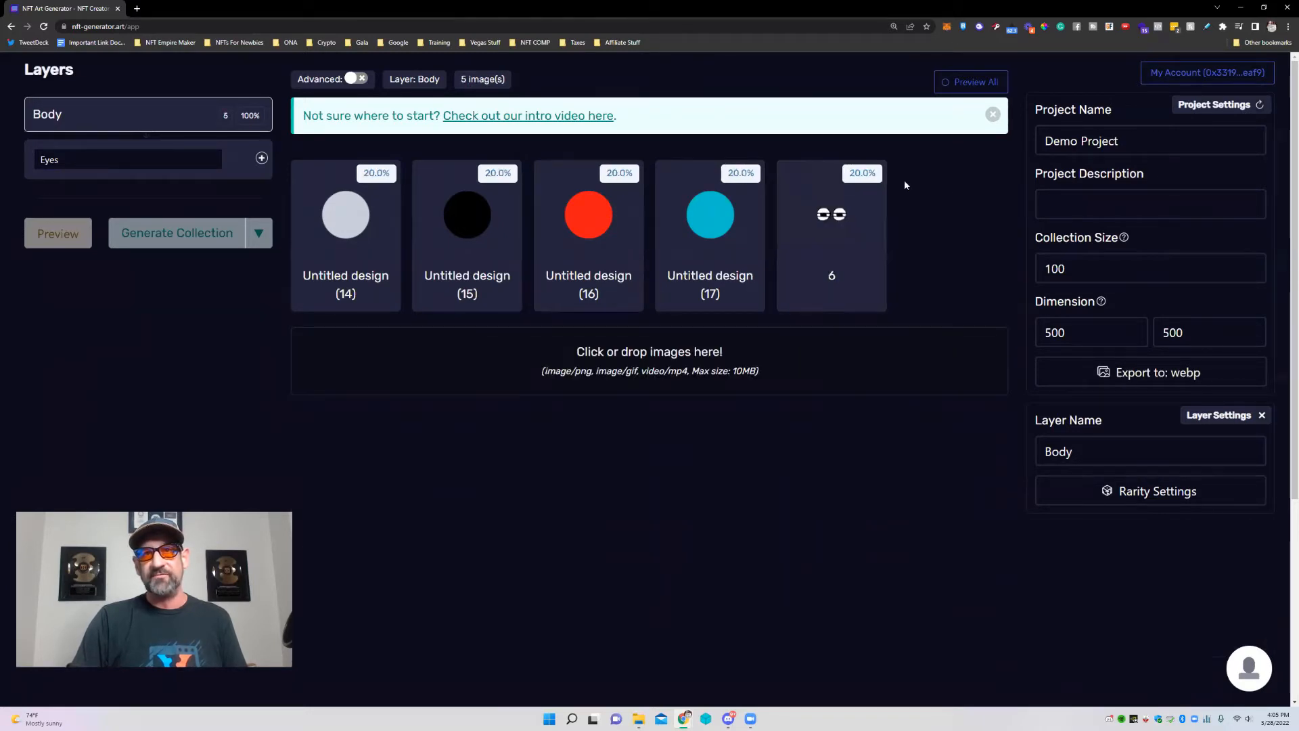
{"action": "left_click", "coordinate": [785, 182]}
{"action": "left_click", "coordinate": [789, 175]}
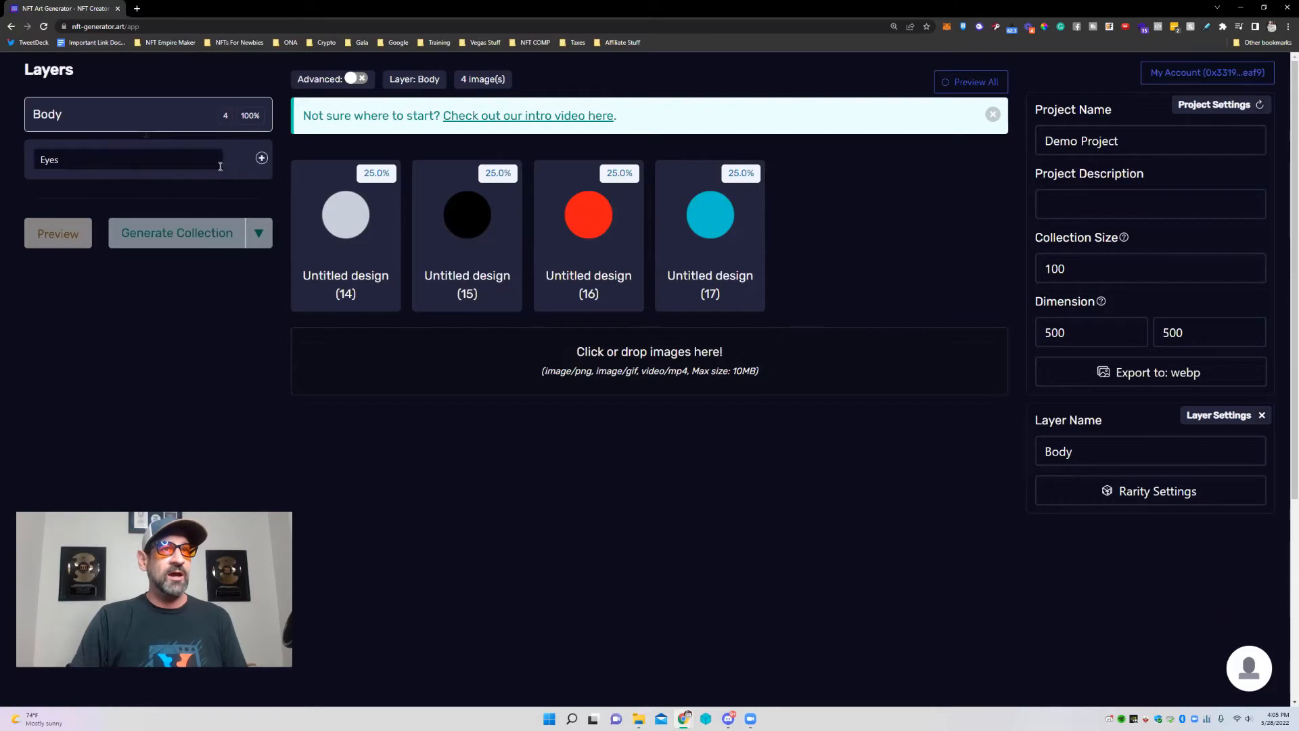
Create the Eyes layer and load its four eye images from the Eyes folder.
{"action": "left_click", "coordinate": [261, 159]}
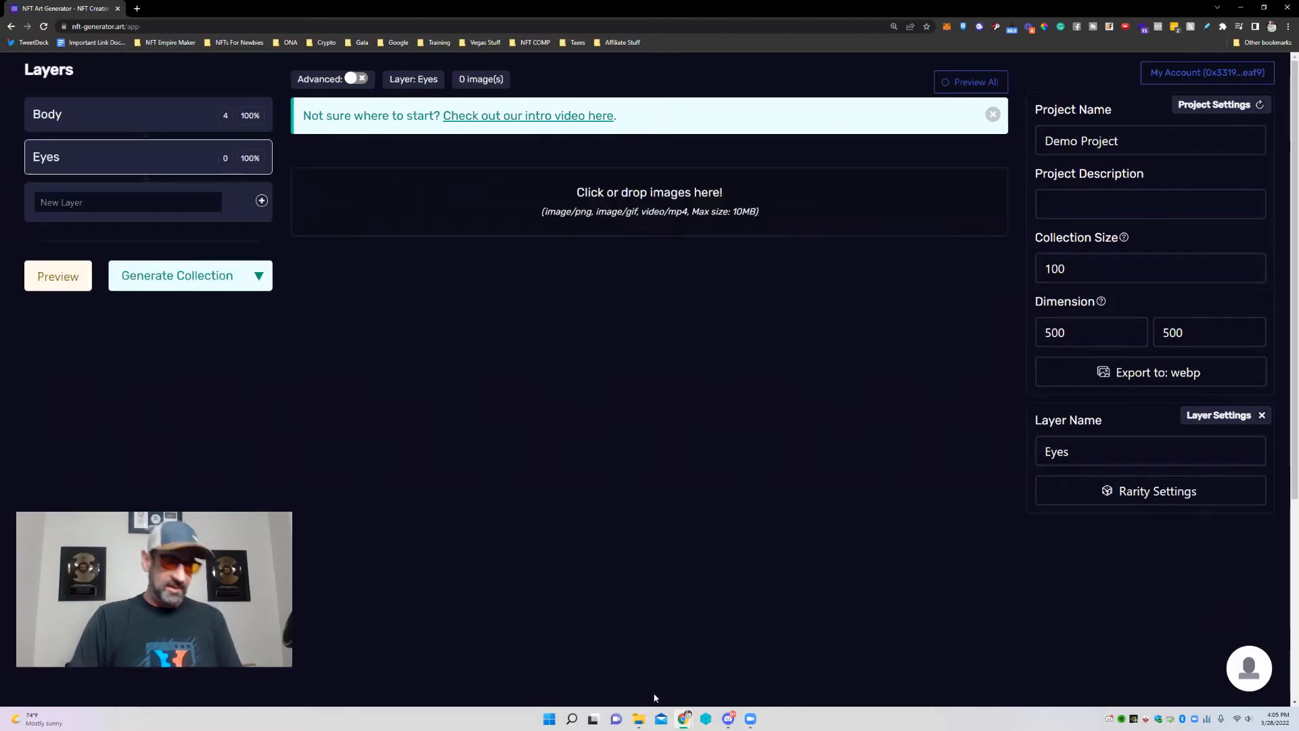
{"action": "left_click", "coordinate": [639, 718]}
{"action": "left_click_drag", "start_coordinate": [389, 402], "coordinate": [617, 209]}
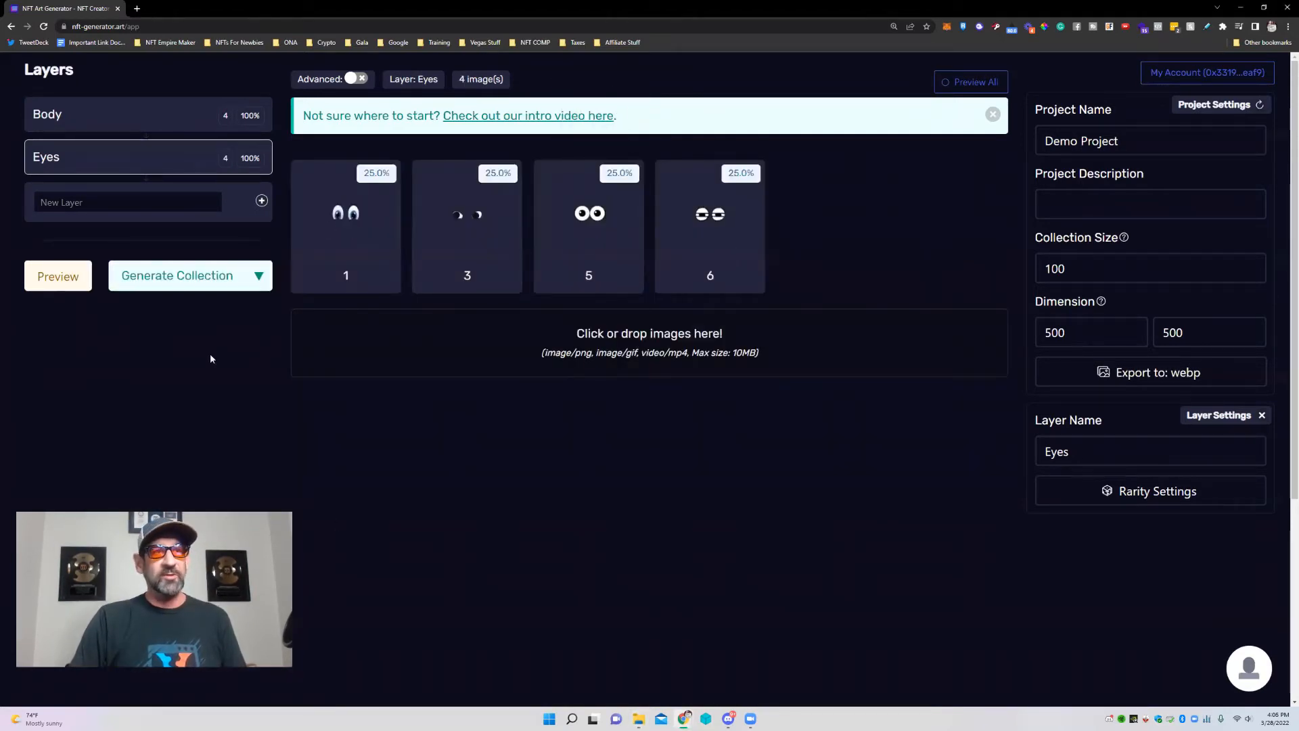
Create a Mouth layer and load its three mouth images at 33.3% each.
{"action": "left_click", "coordinate": [107, 207]}
{"action": "type", "text": "Mouth"}
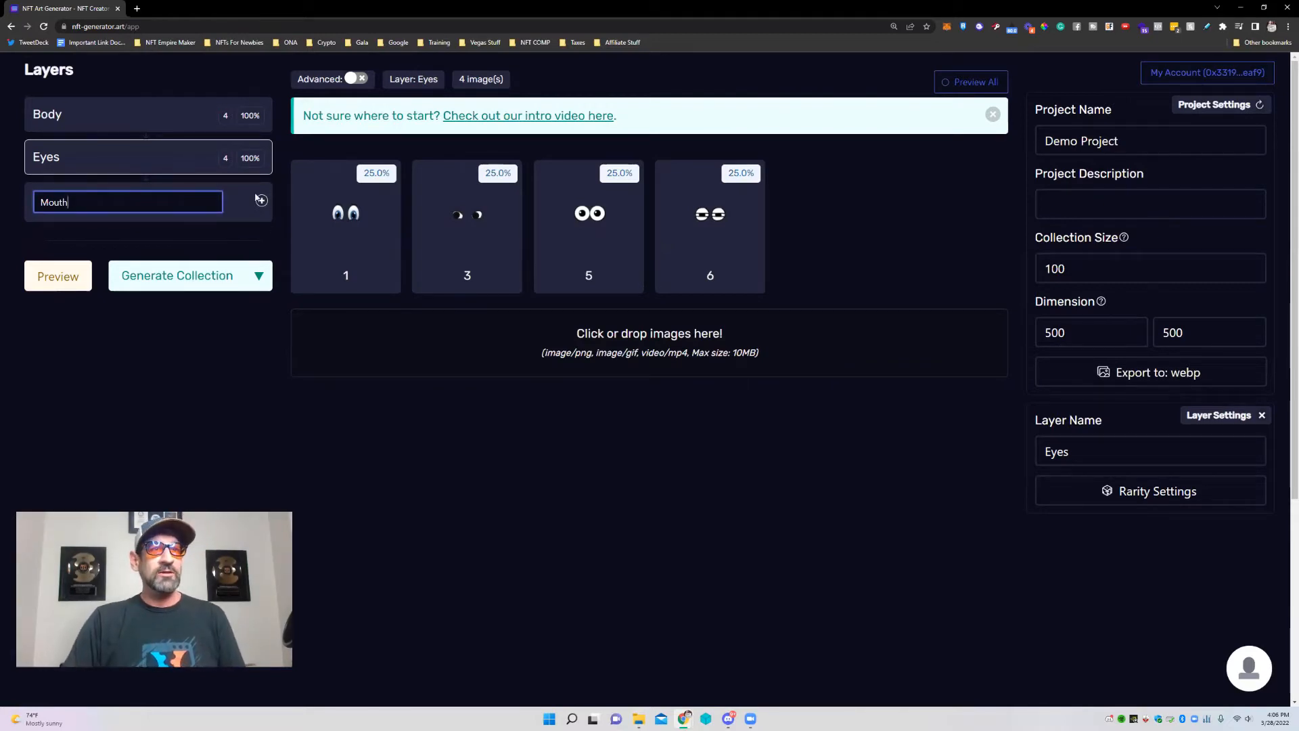
{"action": "left_click", "coordinate": [260, 200]}
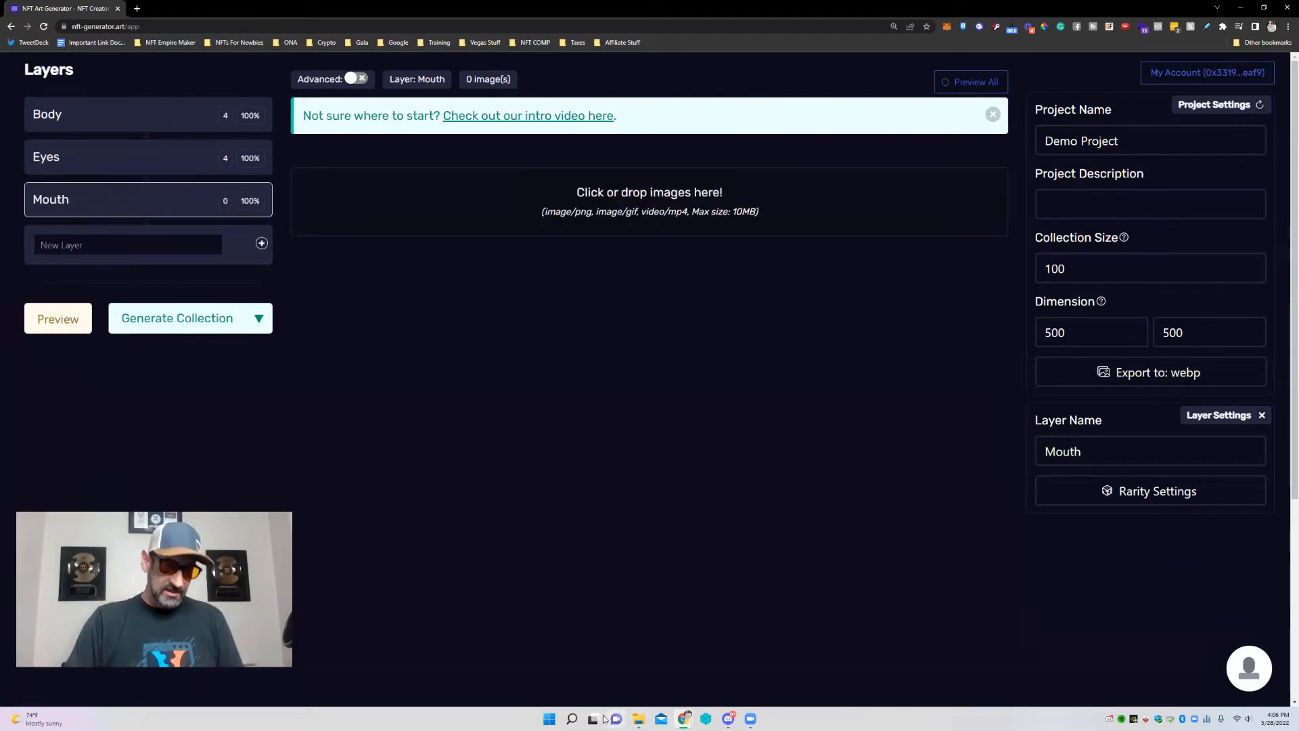
{"action": "left_click", "coordinate": [641, 719]}
{"action": "left_click_drag", "start_coordinate": [719, 406], "coordinate": [690, 205]}
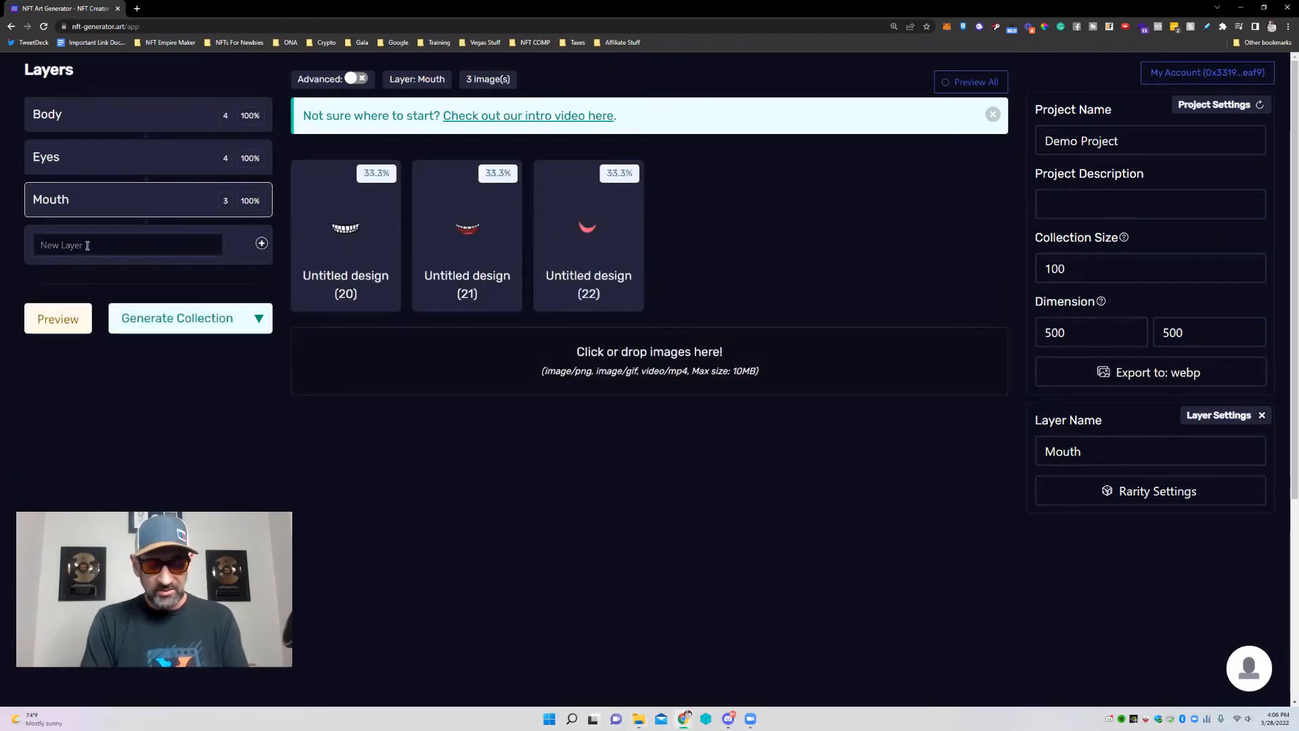
{"action": "left_click", "coordinate": [87, 245]}
Create the Hair layer and load hair images 2, 4 and 7 from the Hair folder.
{"action": "type", "text": "Hair"}
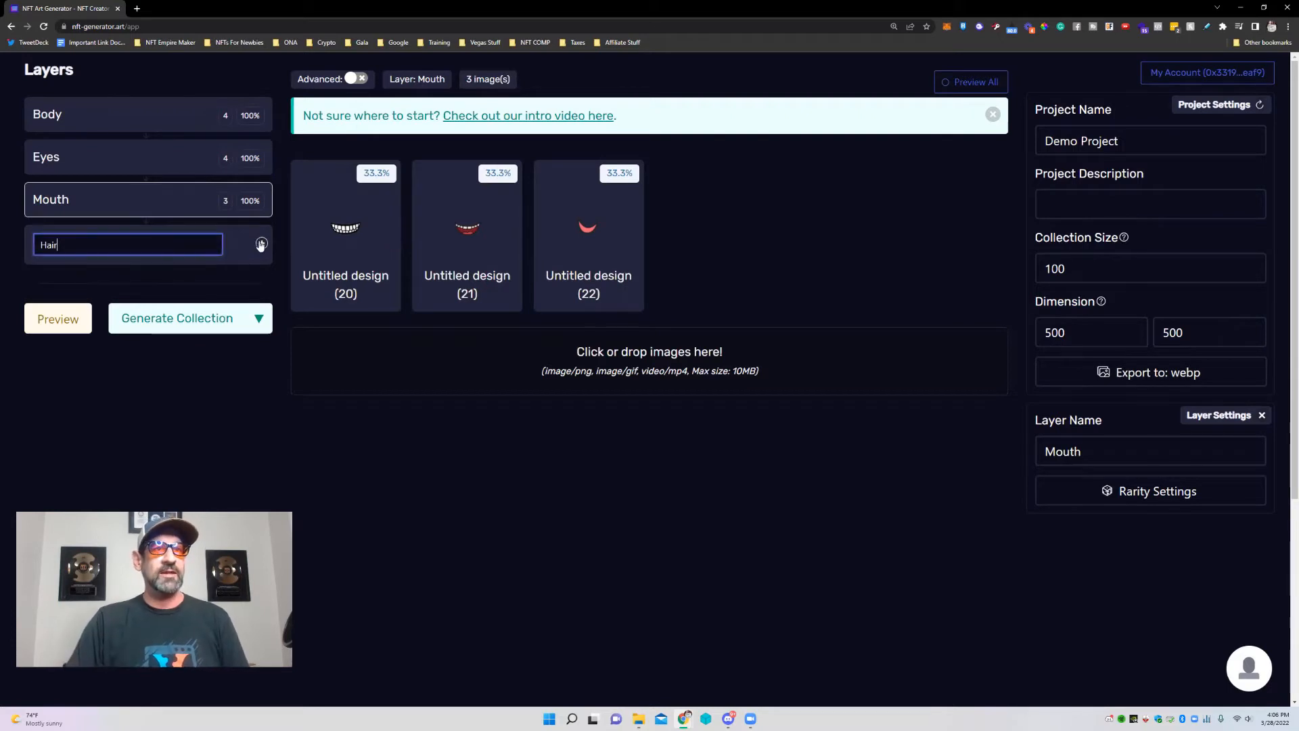
{"action": "left_click", "coordinate": [261, 244]}
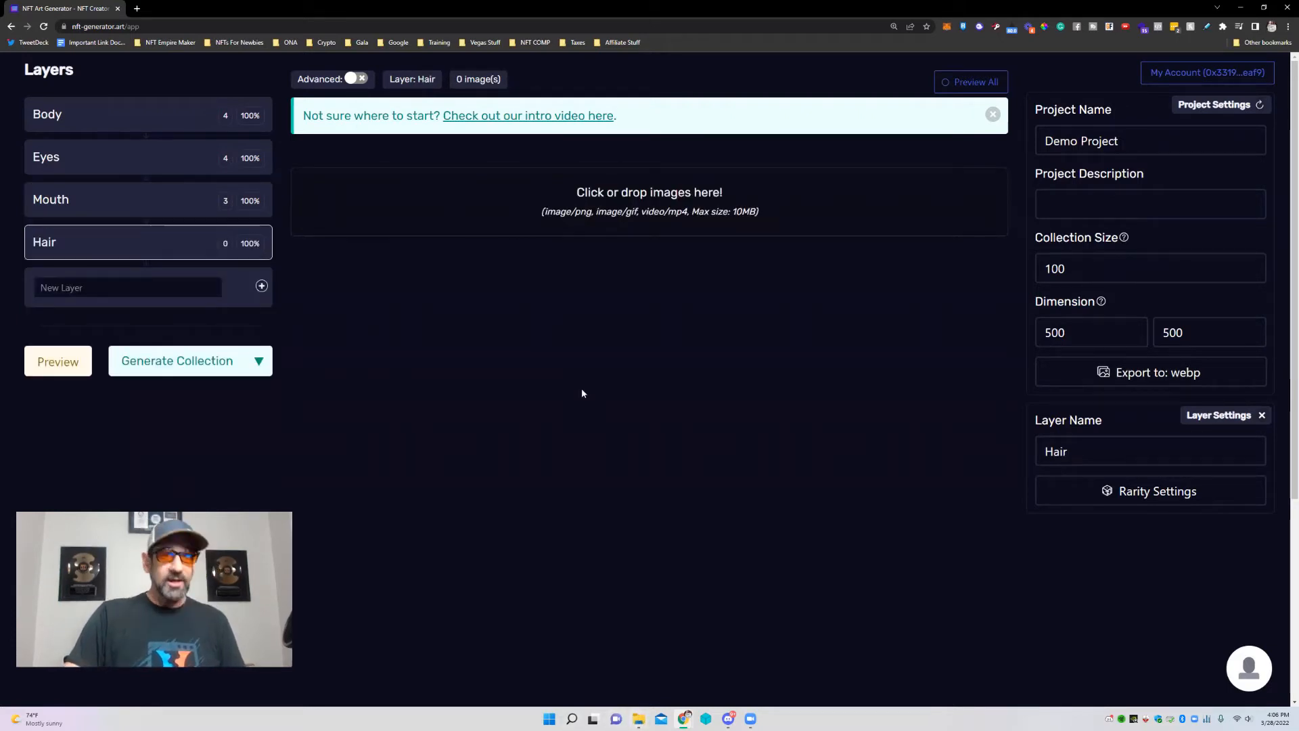
{"action": "left_click", "coordinate": [630, 718]}
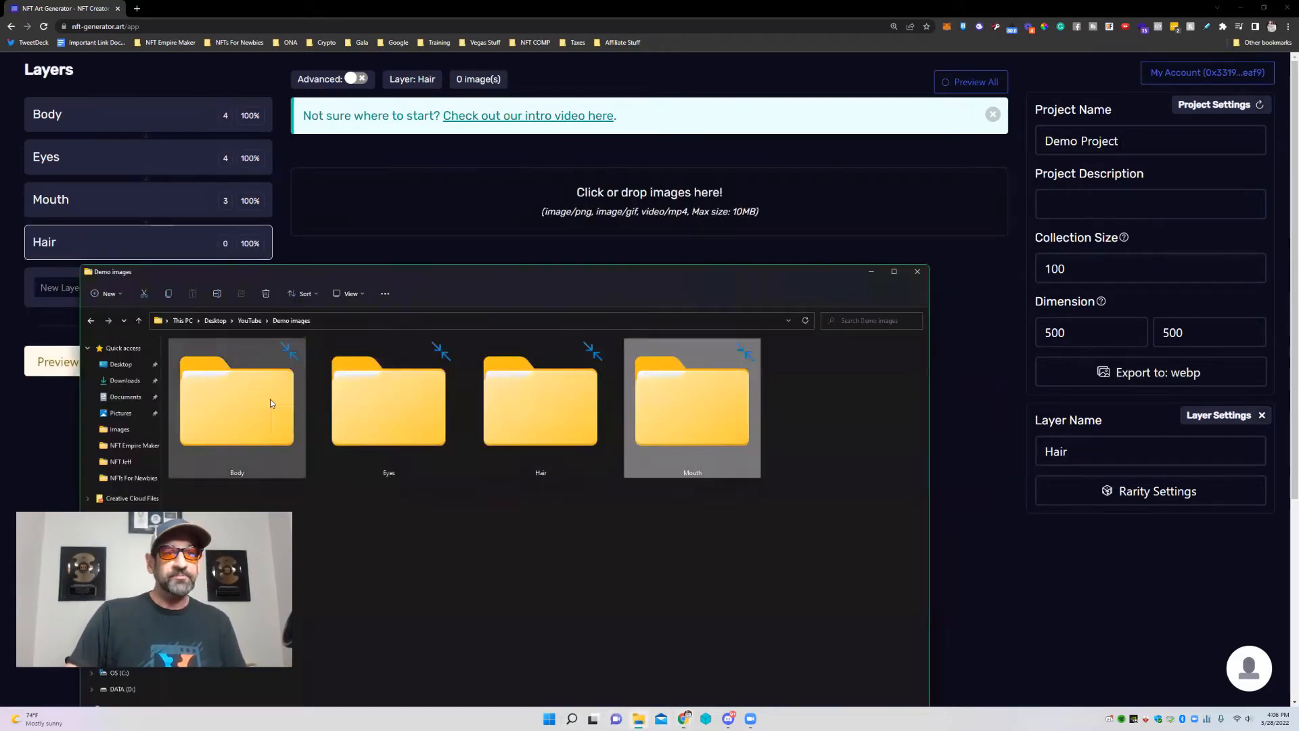
{"action": "left_click_drag", "start_coordinate": [538, 406], "coordinate": [633, 229]}
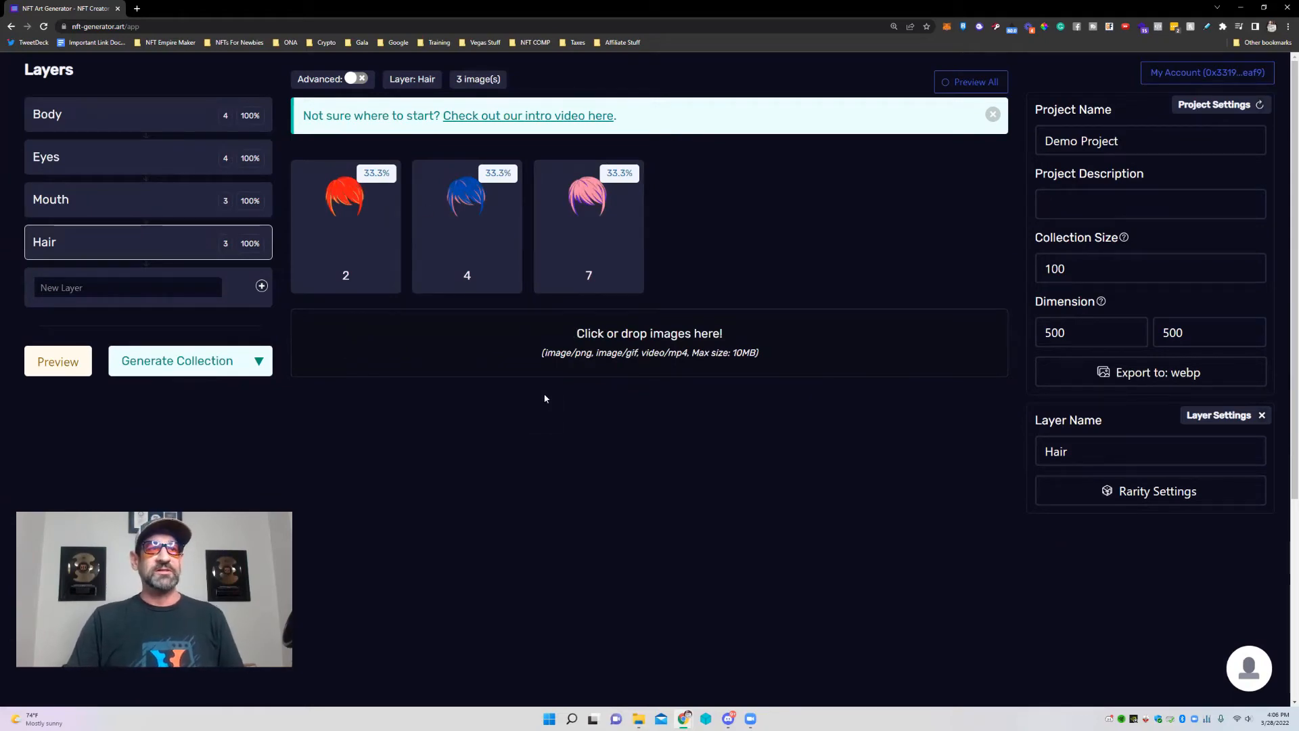
{"action": "scroll", "coordinate": [544, 399], "scroll_direction": "down", "scroll_amount": 2}
{"action": "scroll", "coordinate": [745, 385], "scroll_direction": "up", "scroll_amount": 2}
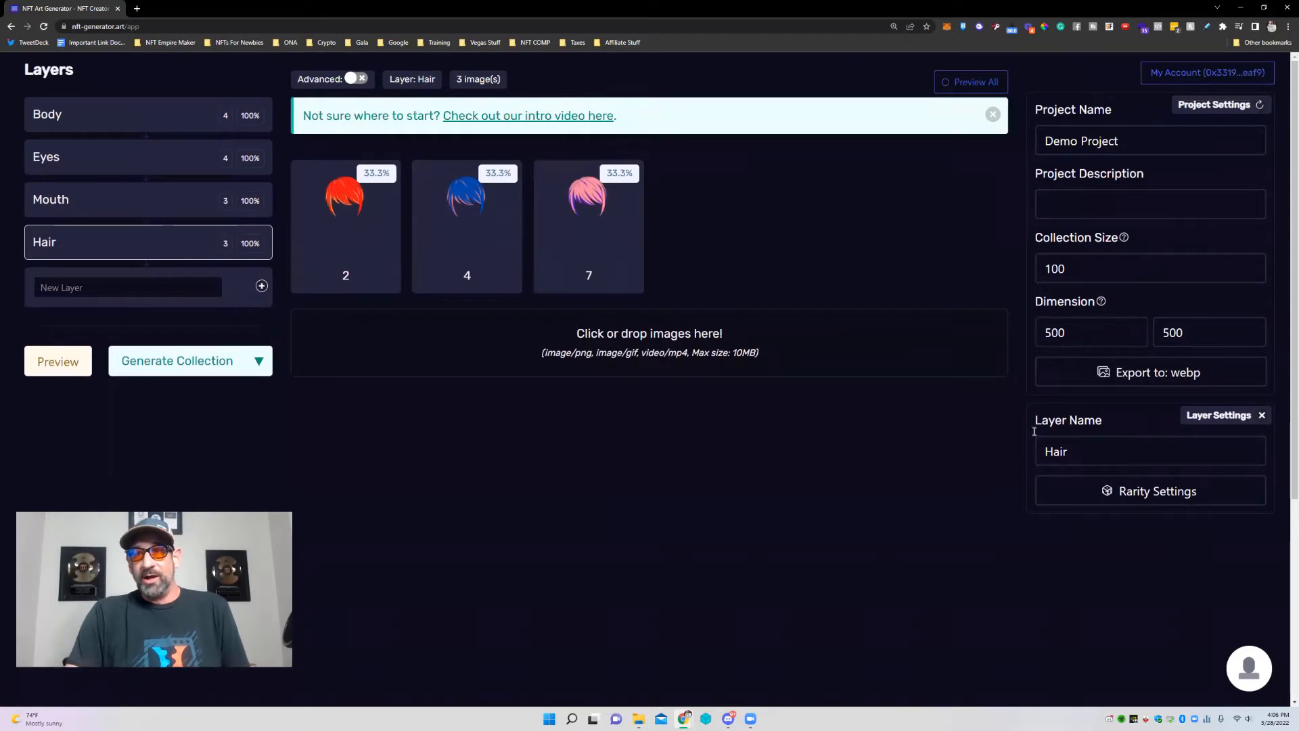
{"action": "scroll", "coordinate": [790, 464], "scroll_direction": "down", "scroll_amount": 1}
{"action": "scroll", "coordinate": [784, 476], "scroll_direction": "up", "scroll_amount": 1}
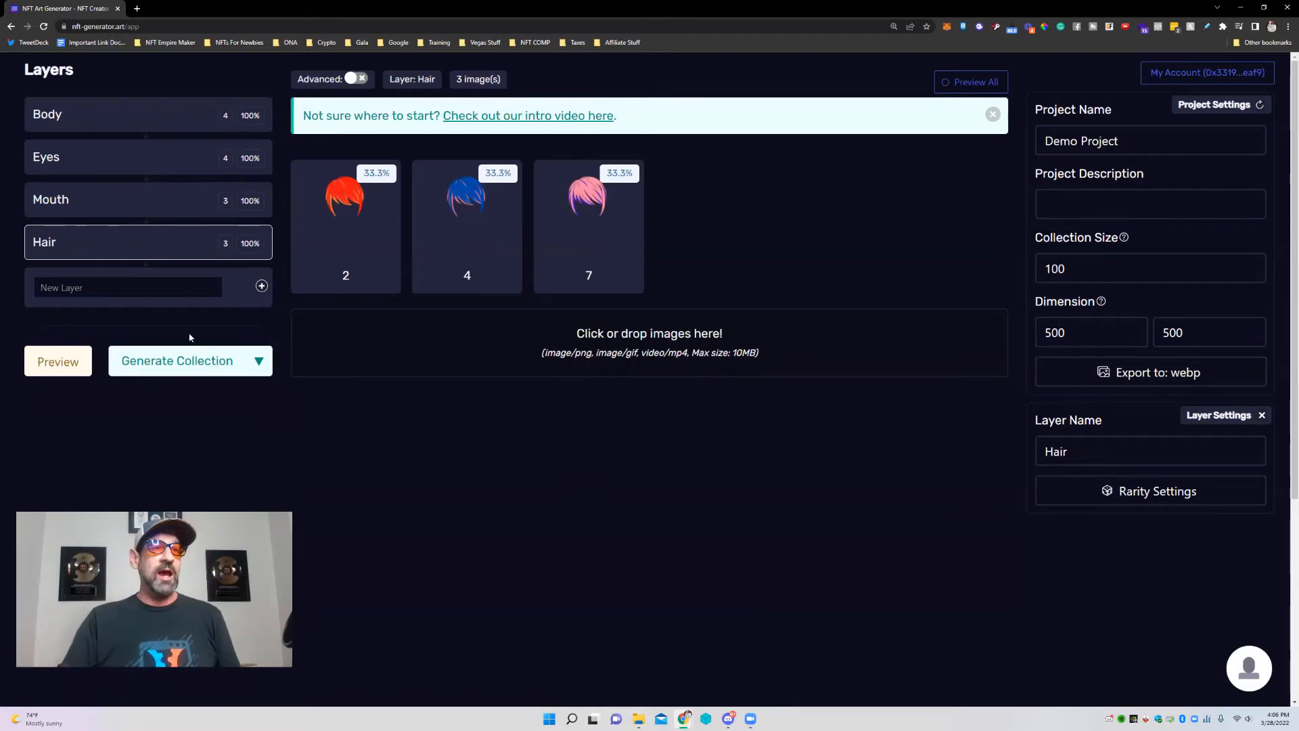
Preview five random character combinations, then close the preview popup.
{"action": "left_click", "coordinate": [59, 366]}
{"action": "scroll", "coordinate": [649, 435], "scroll_direction": "down", "scroll_amount": 3}
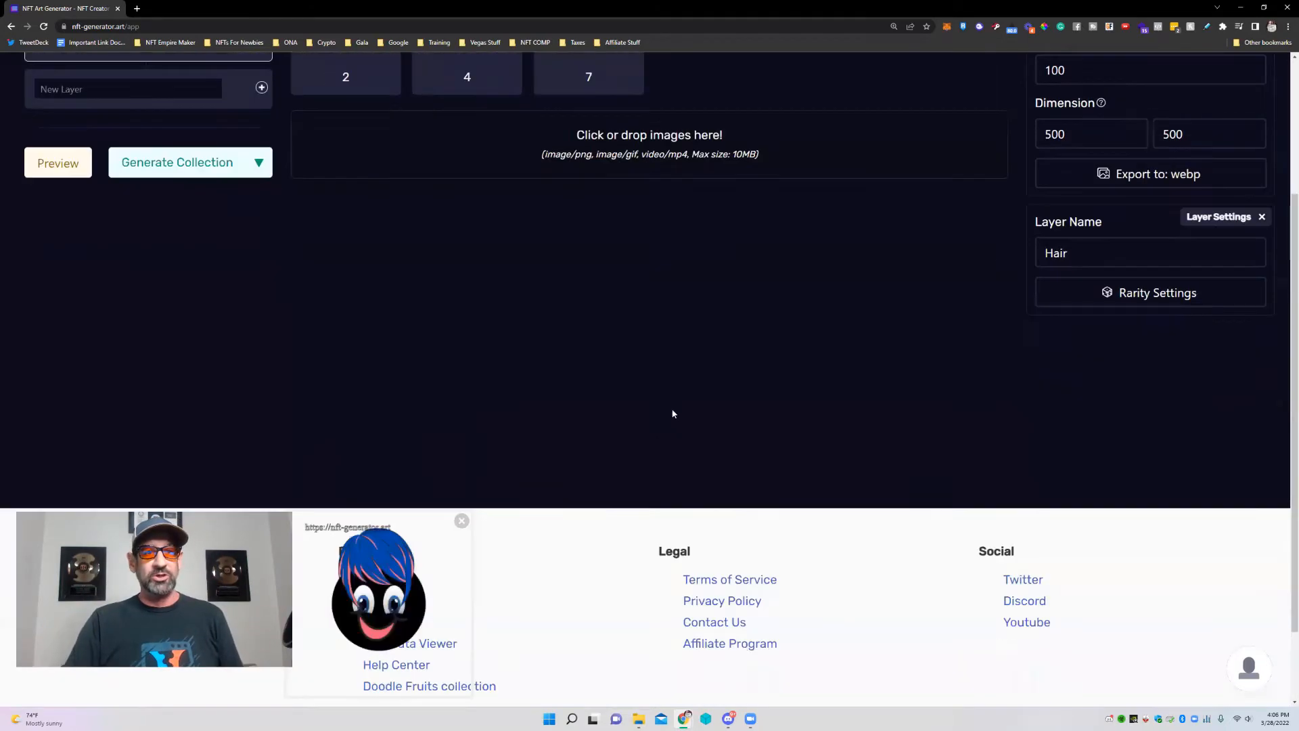
{"action": "scroll", "coordinate": [652, 444], "scroll_direction": "up", "scroll_amount": 3}
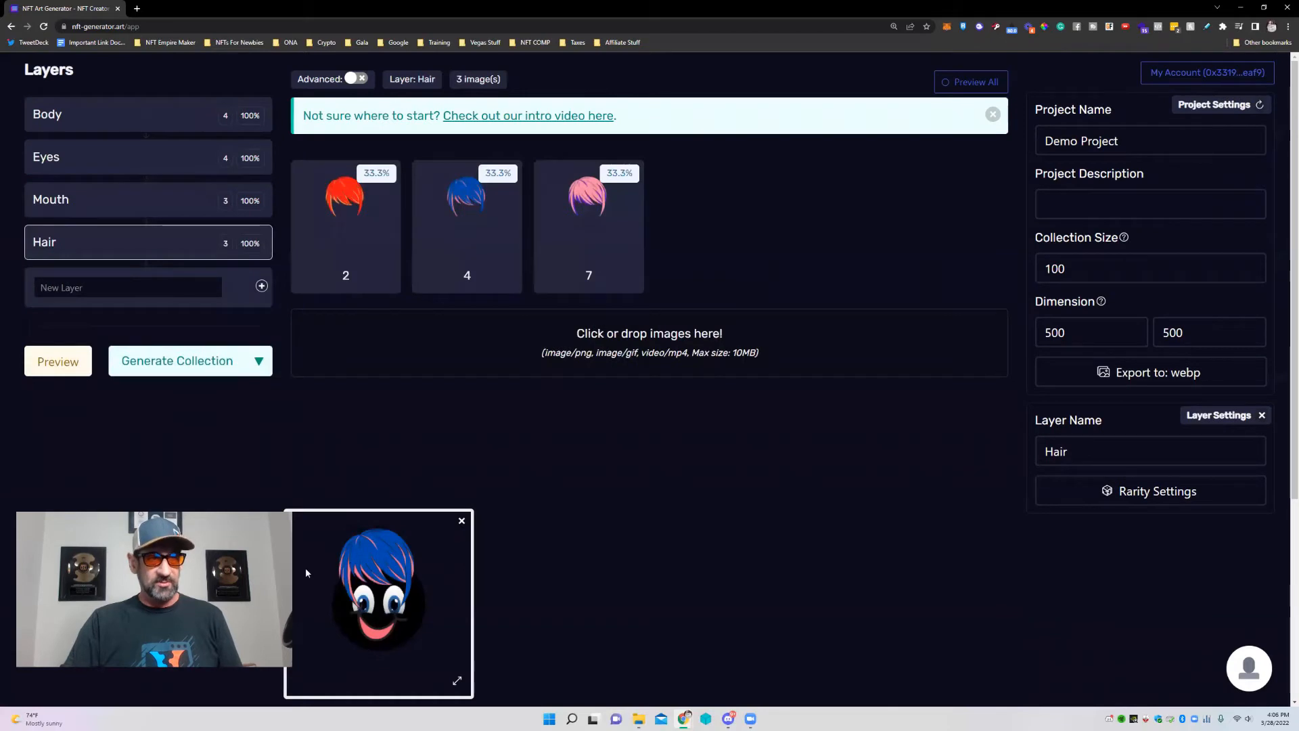
{"action": "left_click", "coordinate": [54, 365]}
{"action": "left_click", "coordinate": [53, 367]}
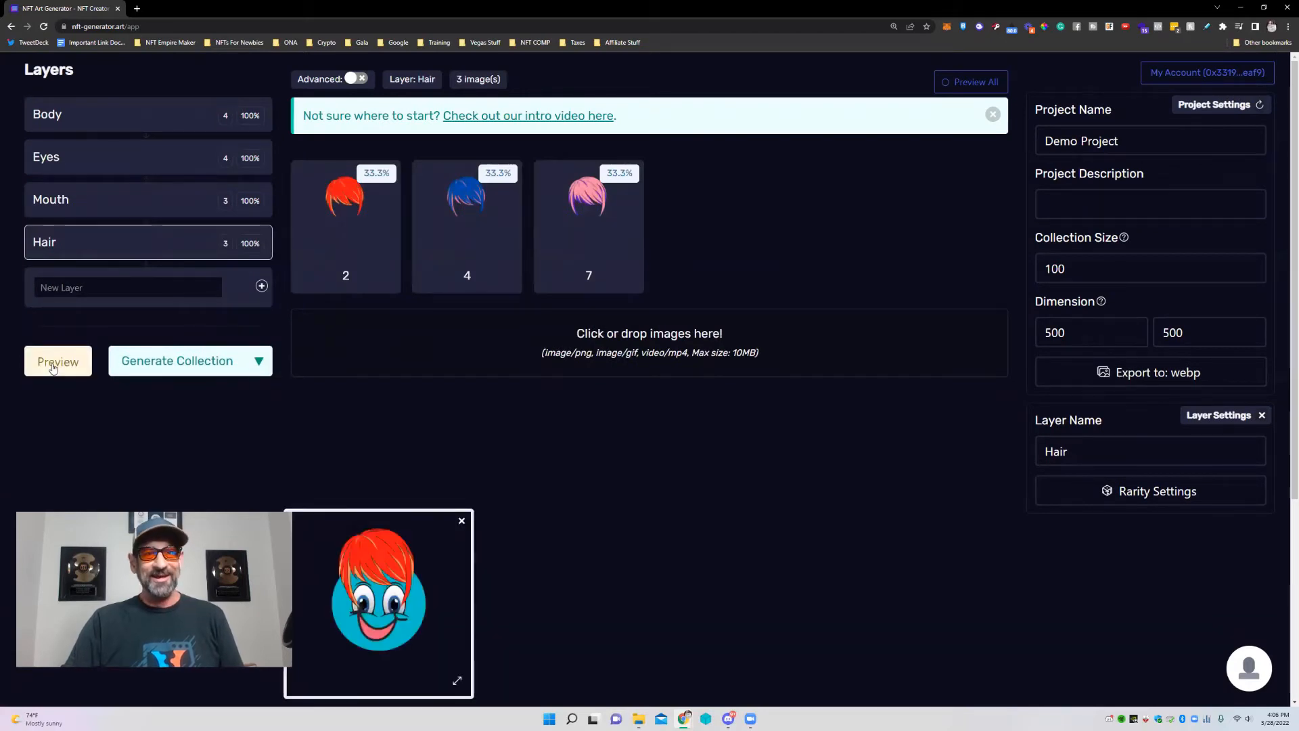
{"action": "left_click", "coordinate": [54, 366]}
{"action": "left_click", "coordinate": [54, 365]}
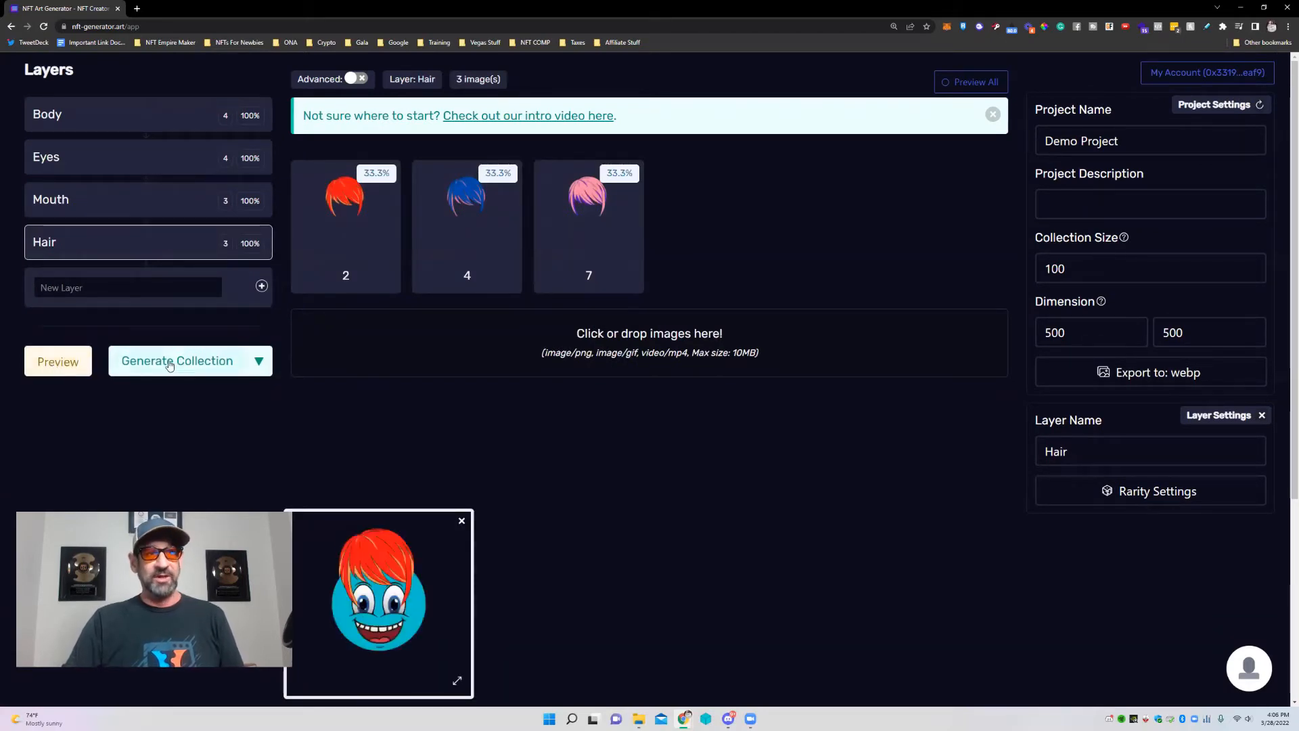
{"action": "left_click", "coordinate": [462, 521]}
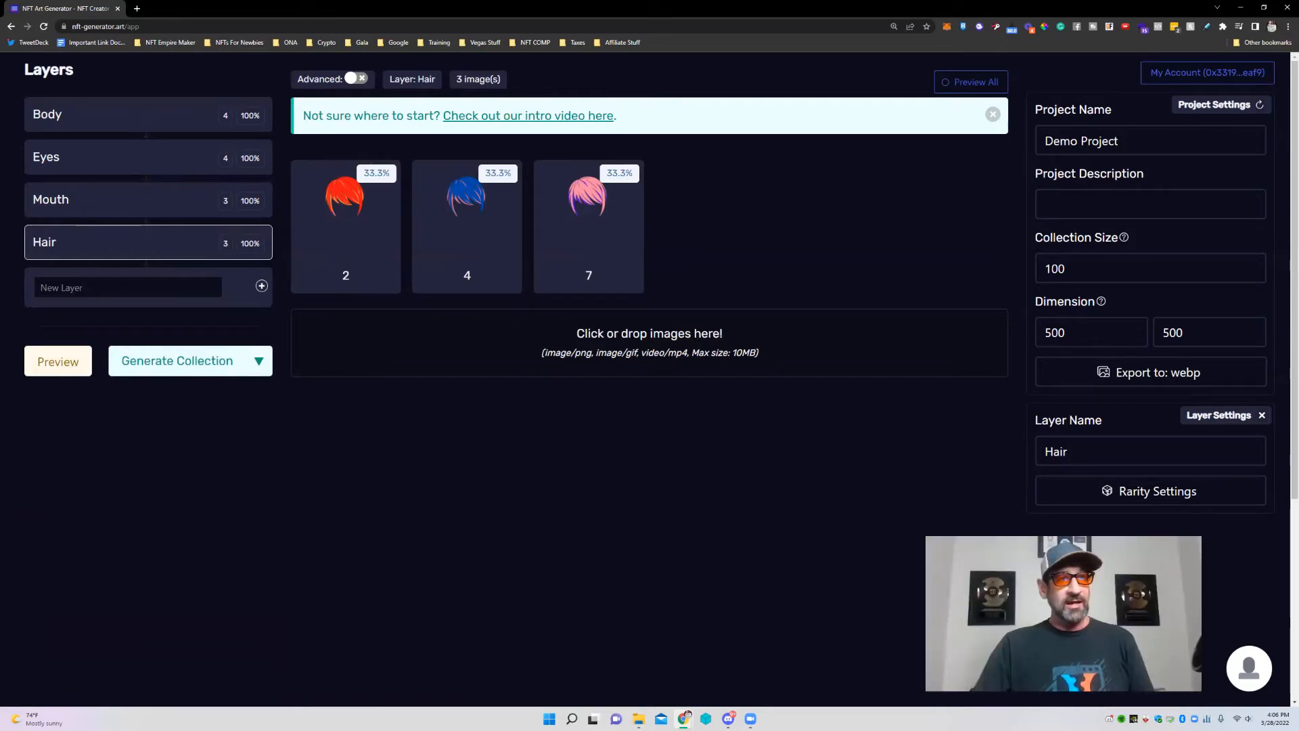
Preview two more random characters and start generating the 100-item collection.
{"action": "left_click", "coordinate": [57, 363]}
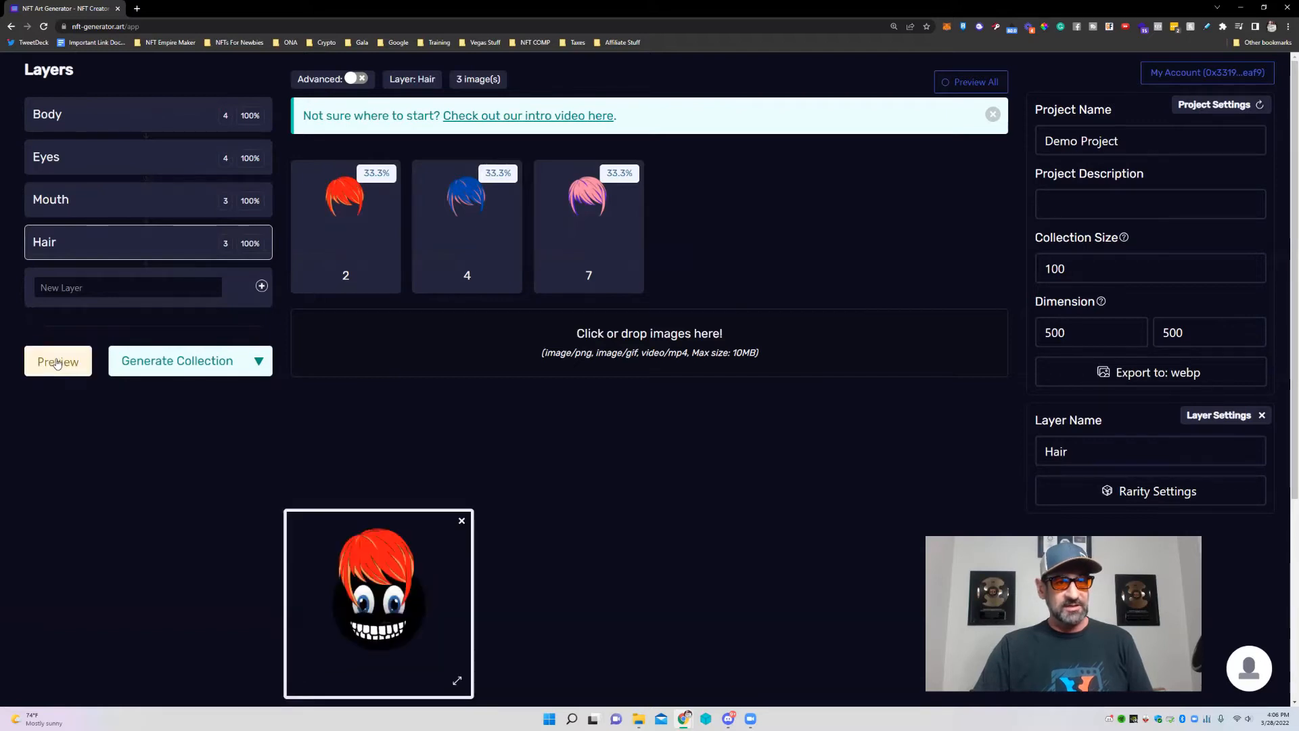
{"action": "left_click", "coordinate": [57, 362]}
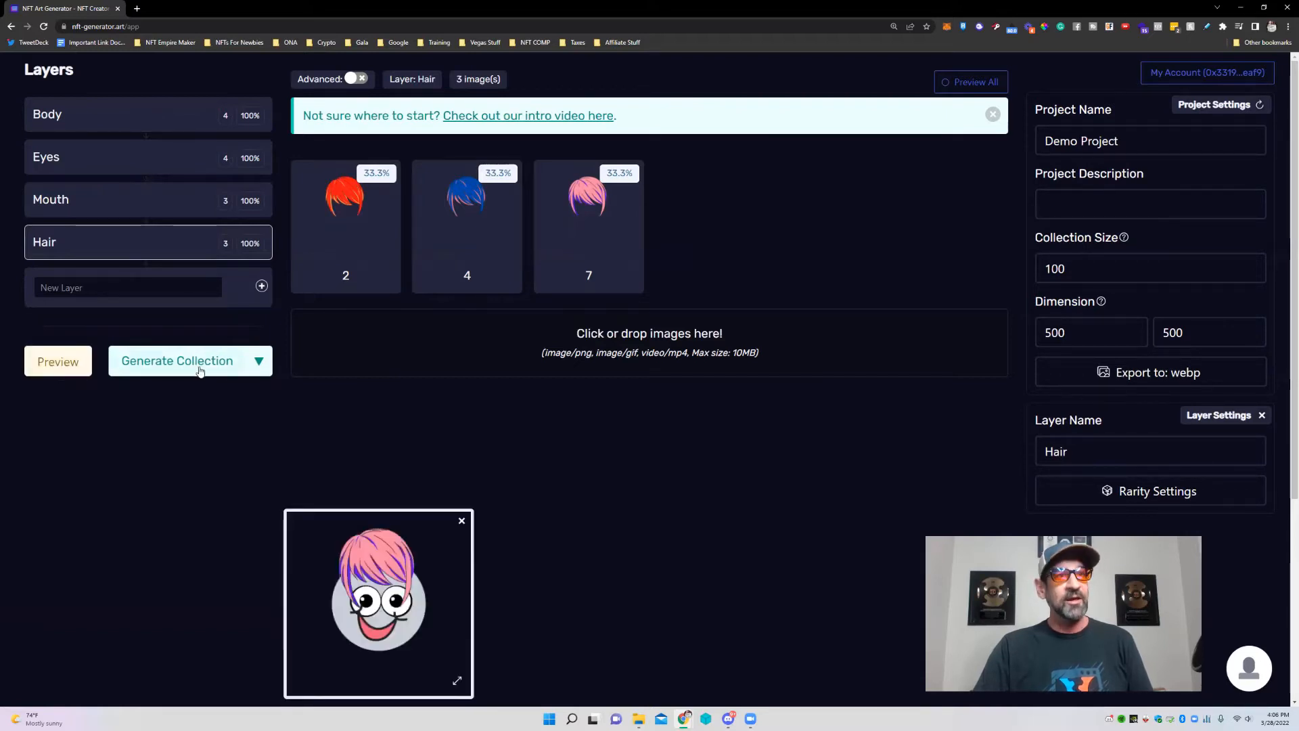
{"action": "left_click", "coordinate": [176, 367]}
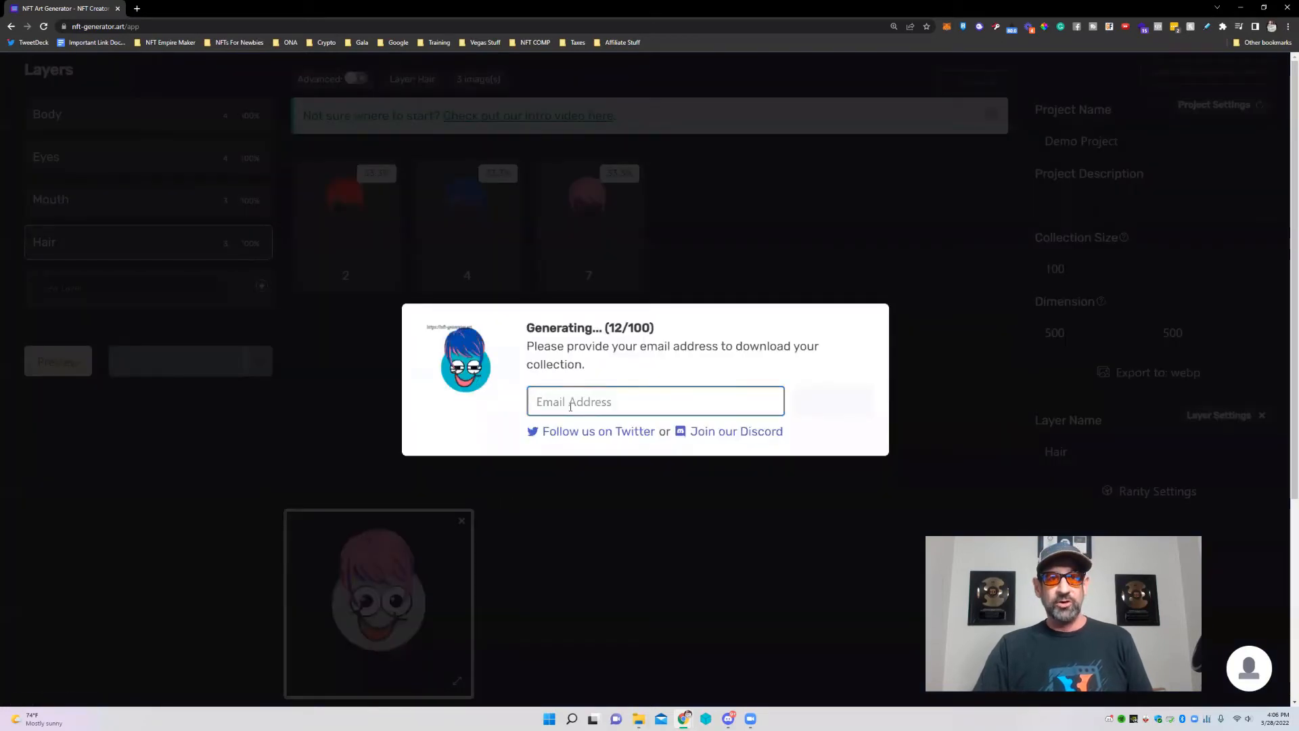
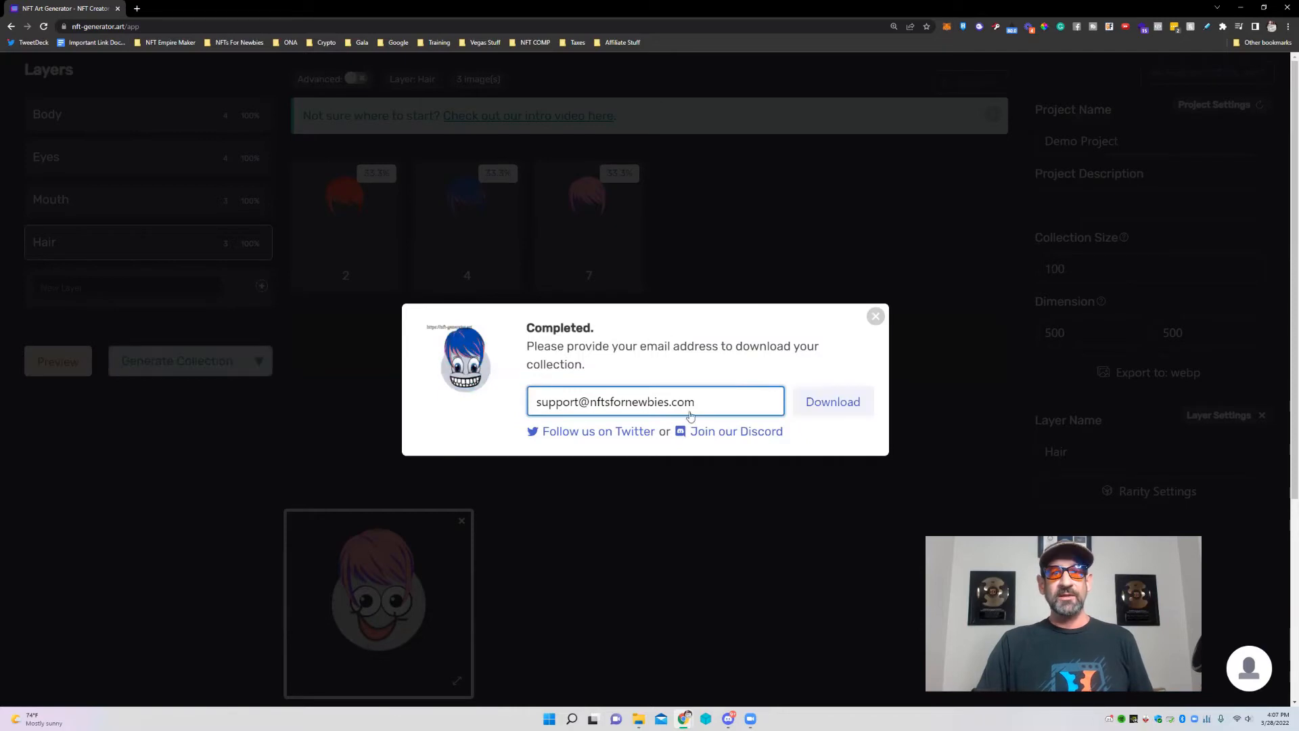
Enter an e-mail address in the Generating dialog and download the completed collection as sample (1).zip.
{"action": "left_click", "coordinate": [831, 403]}
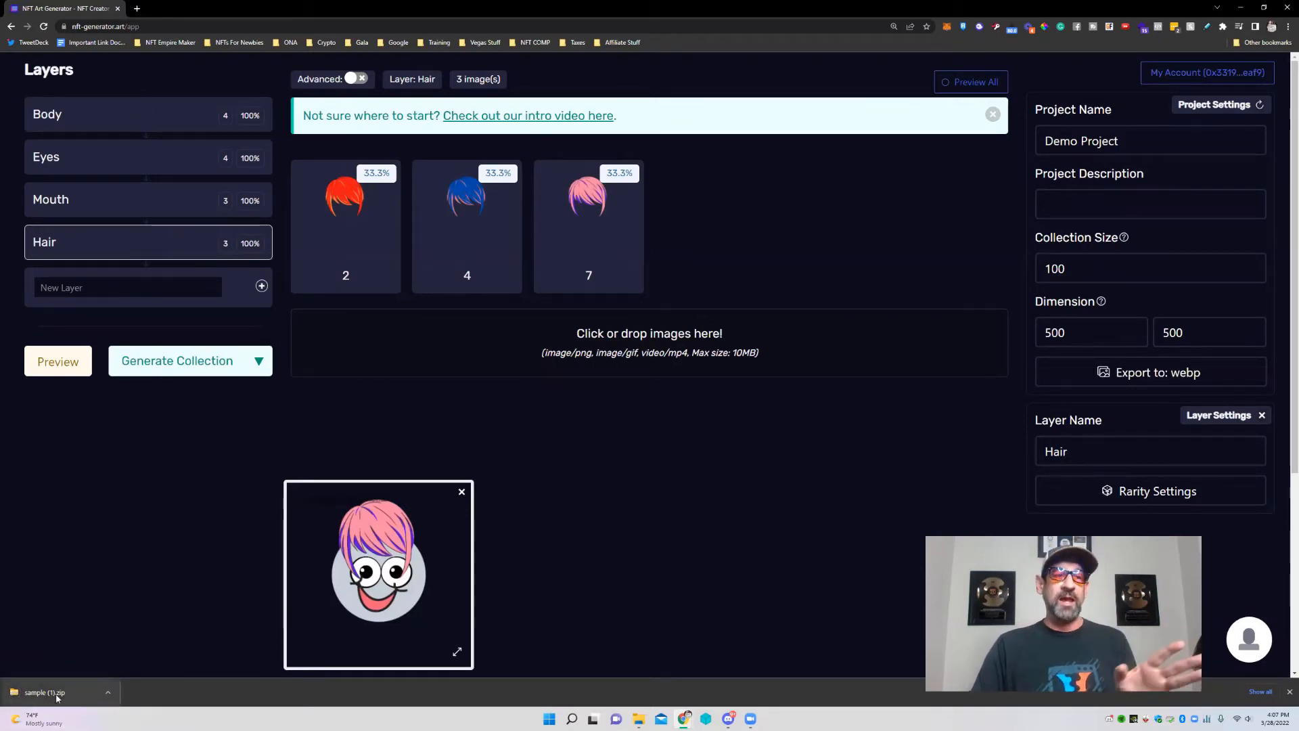
{"action": "left_click", "coordinate": [30, 701]}
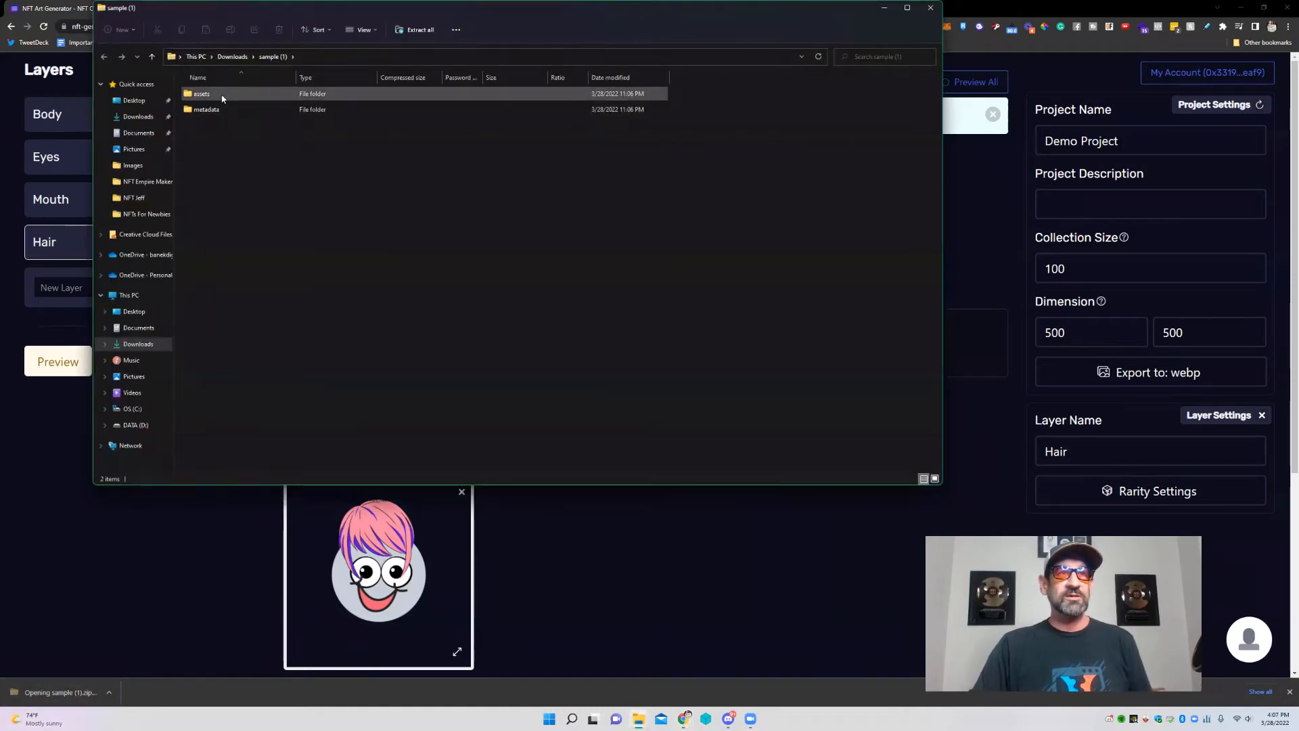
{"action": "double_click", "coordinate": [199, 94]}
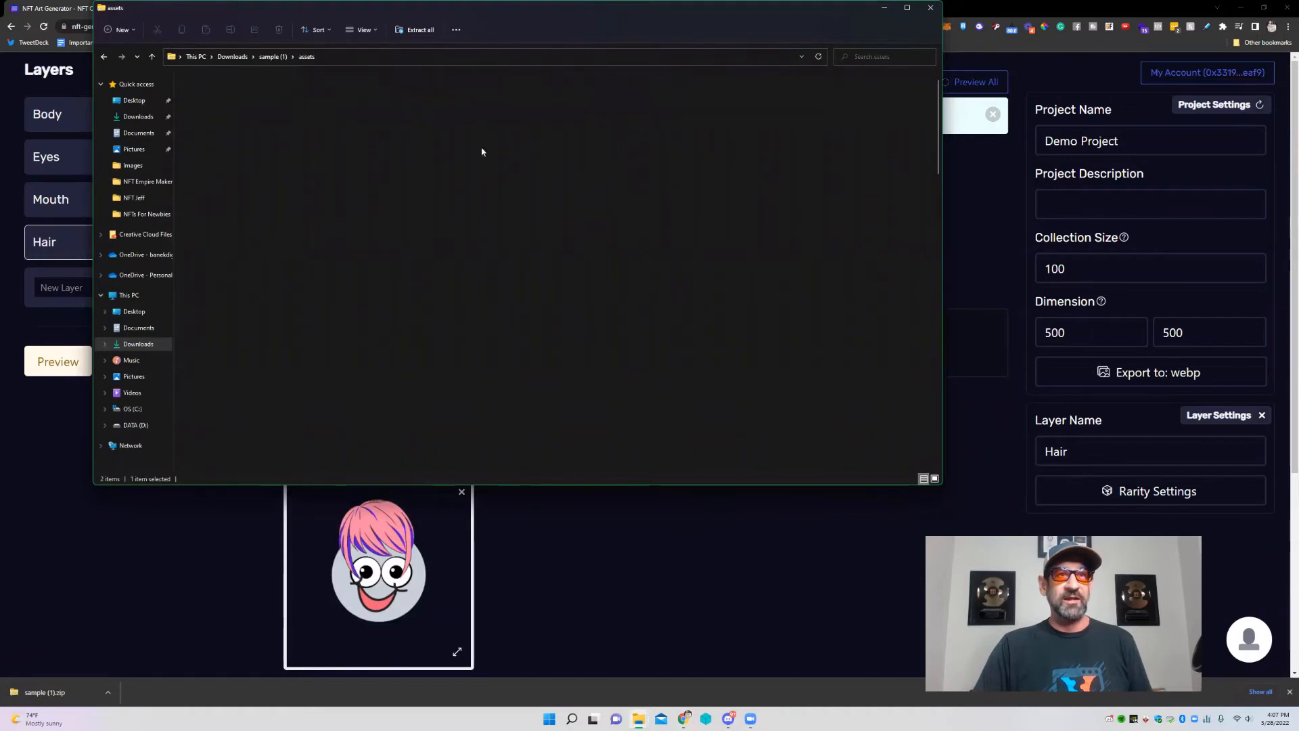
{"action": "right_click", "coordinate": [760, 153]}
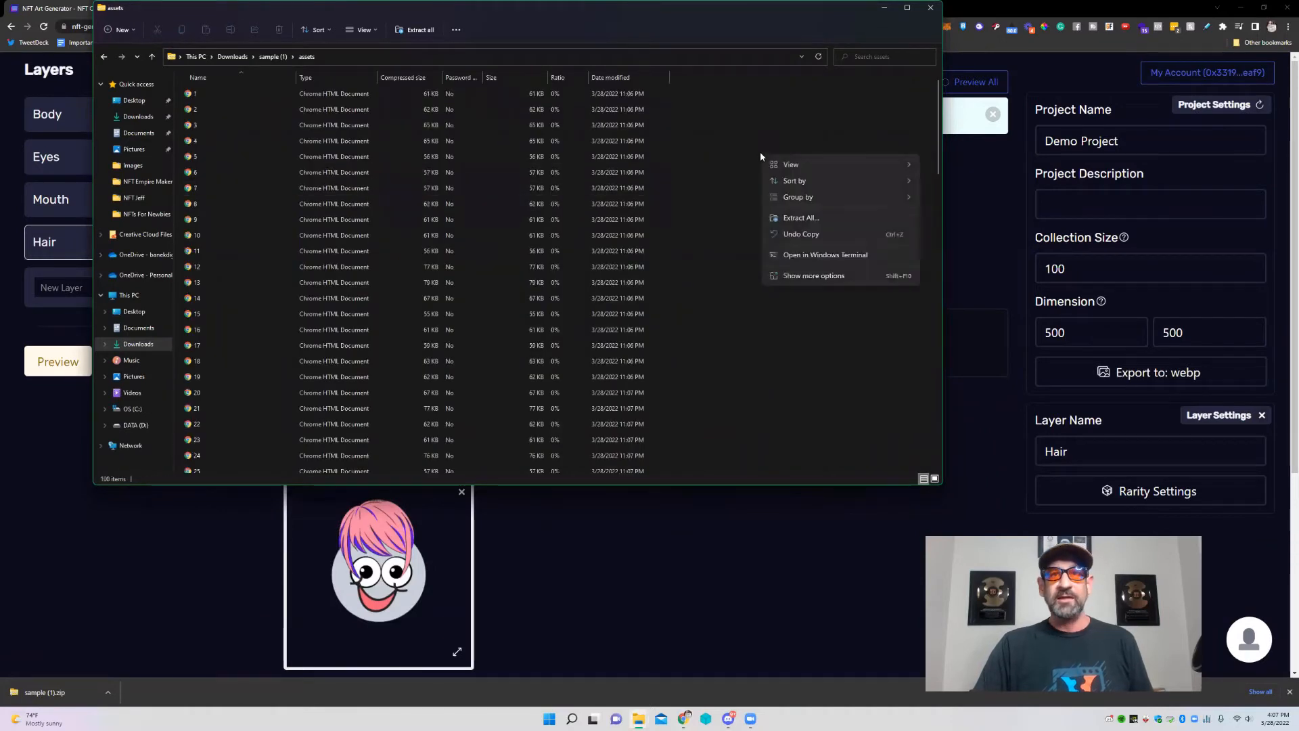
{"action": "left_click", "coordinate": [931, 9]}
{"action": "left_click", "coordinate": [931, 10]}
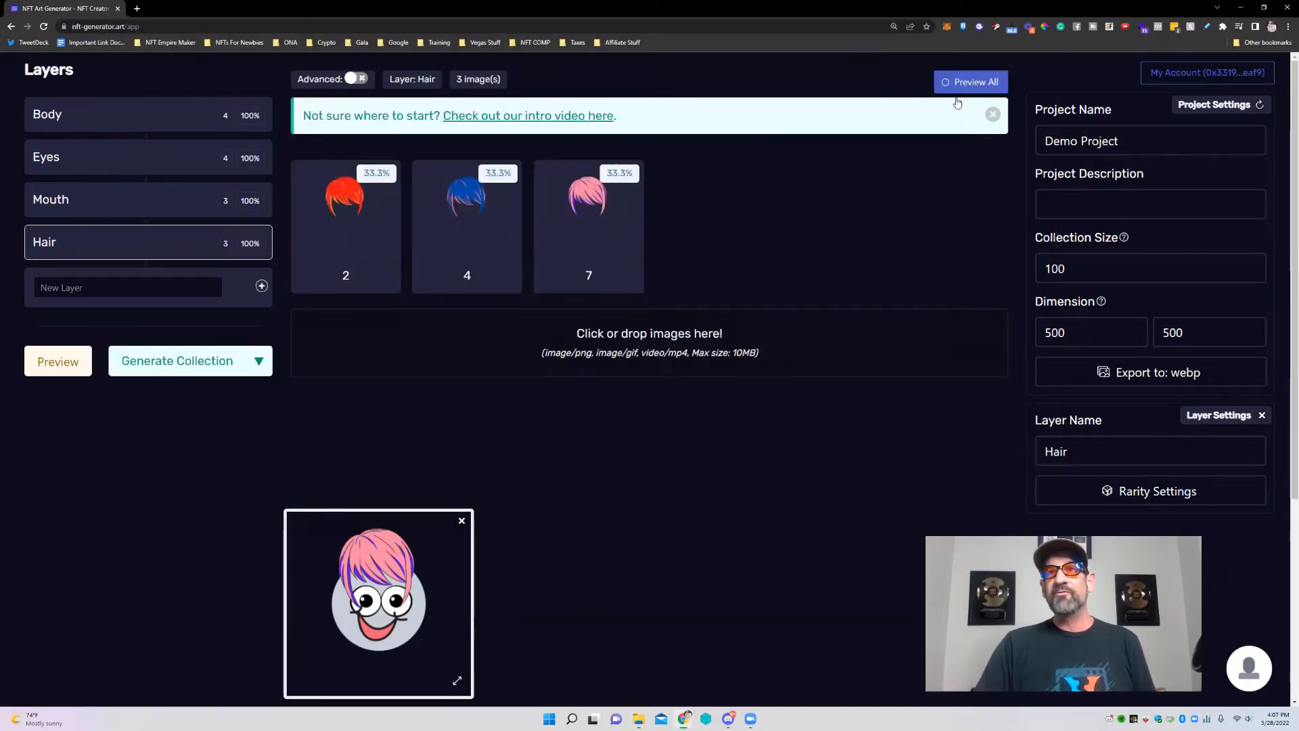
Open the Preview All grid of 100 characters, close the single preview, and scroll through the grid.
{"action": "left_click", "coordinate": [971, 82]}
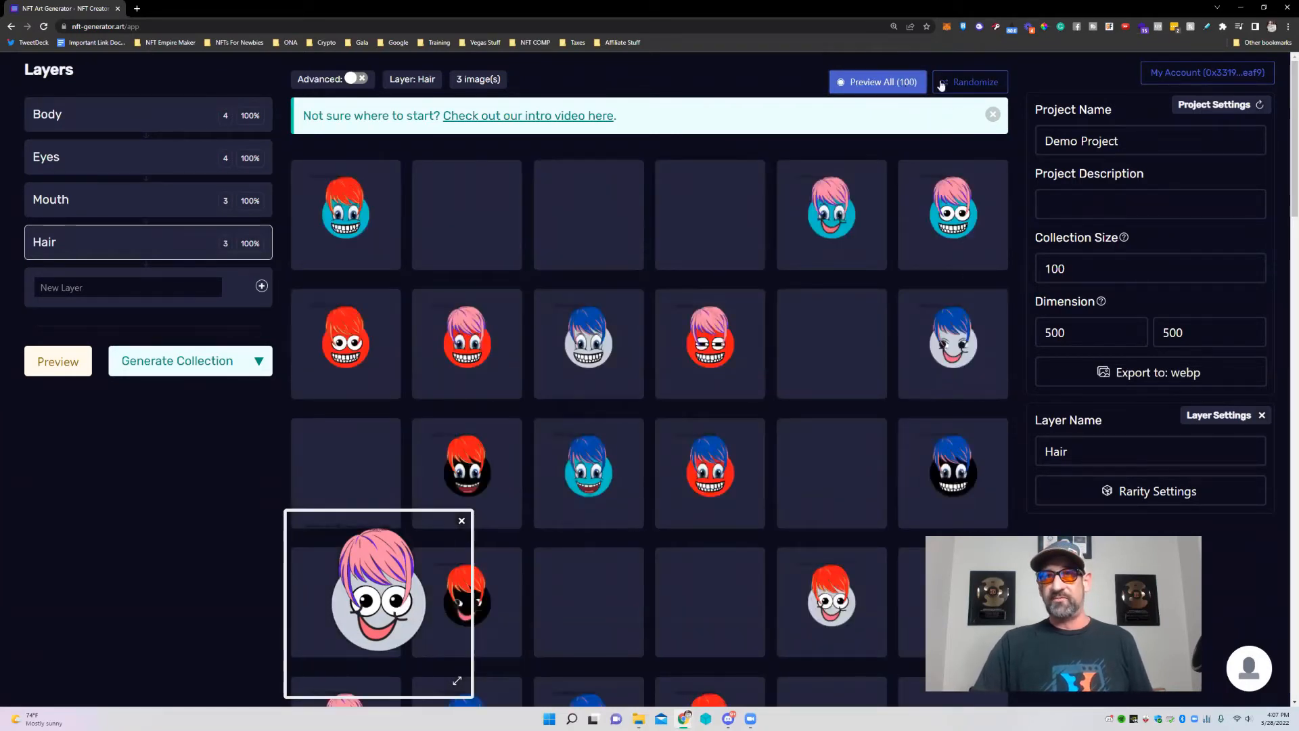
{"action": "left_click", "coordinate": [460, 522]}
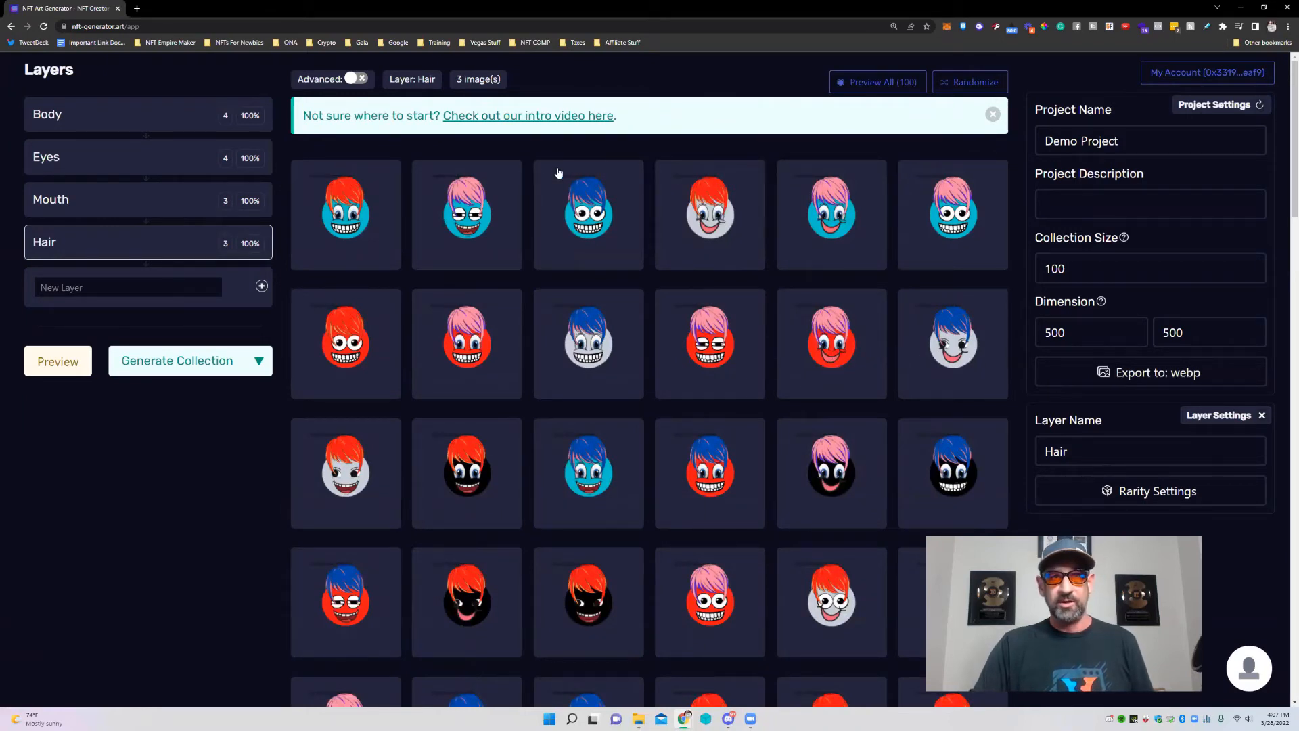
{"action": "scroll", "coordinate": [890, 315], "scroll_direction": "down", "scroll_amount": 7}
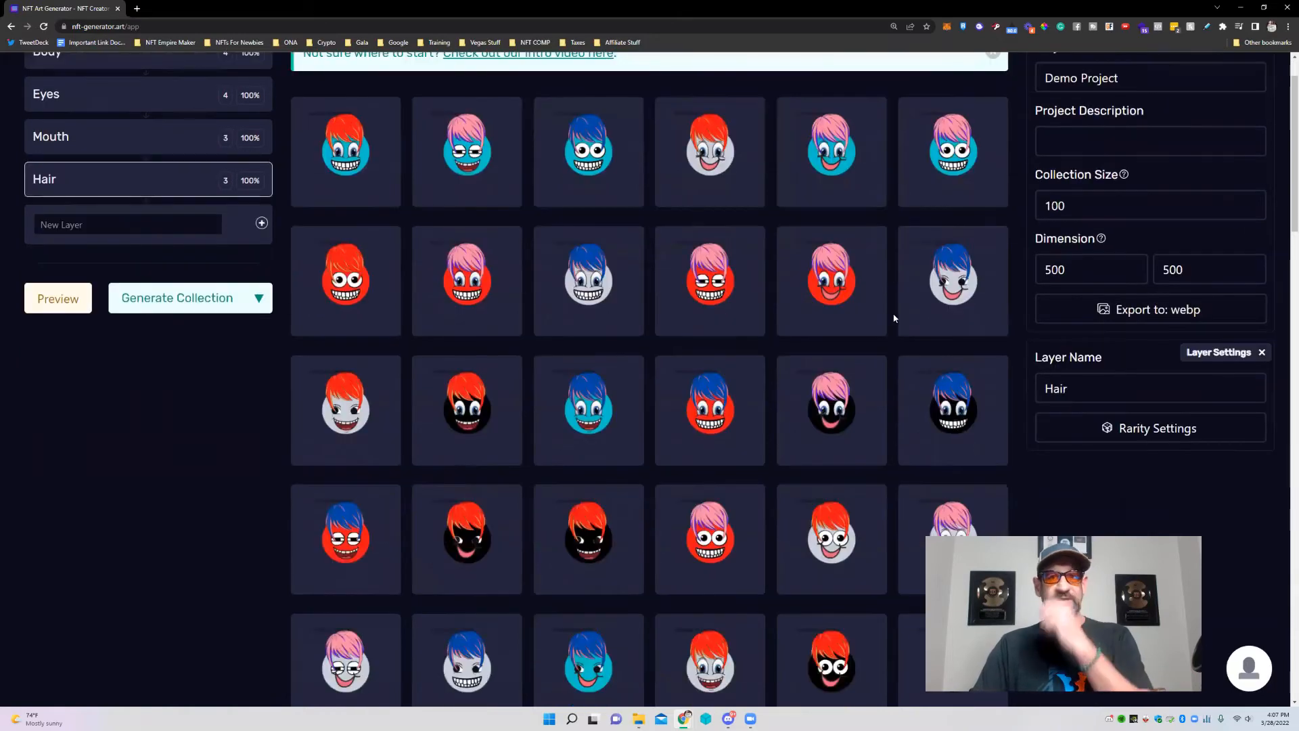
{"action": "scroll", "coordinate": [854, 289], "scroll_direction": "down", "scroll_amount": 4}
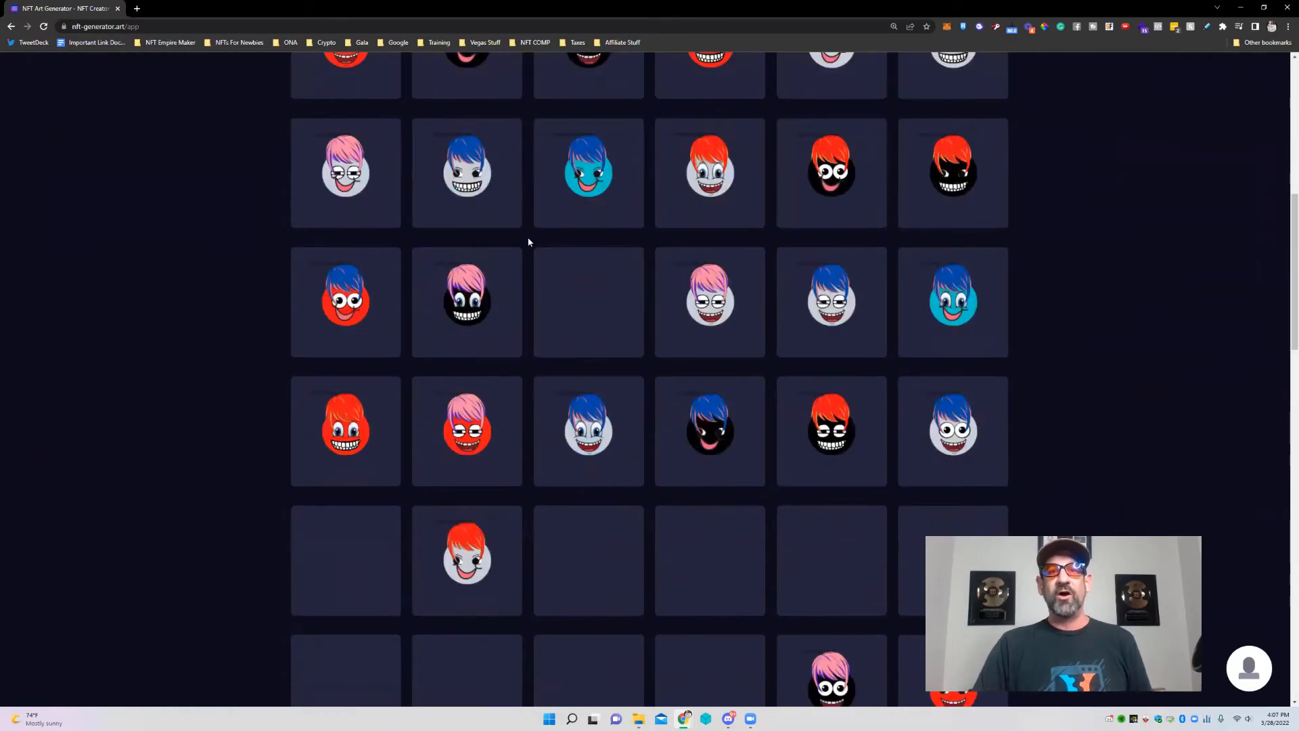
{"action": "scroll", "coordinate": [921, 233], "scroll_direction": "down", "scroll_amount": 5}
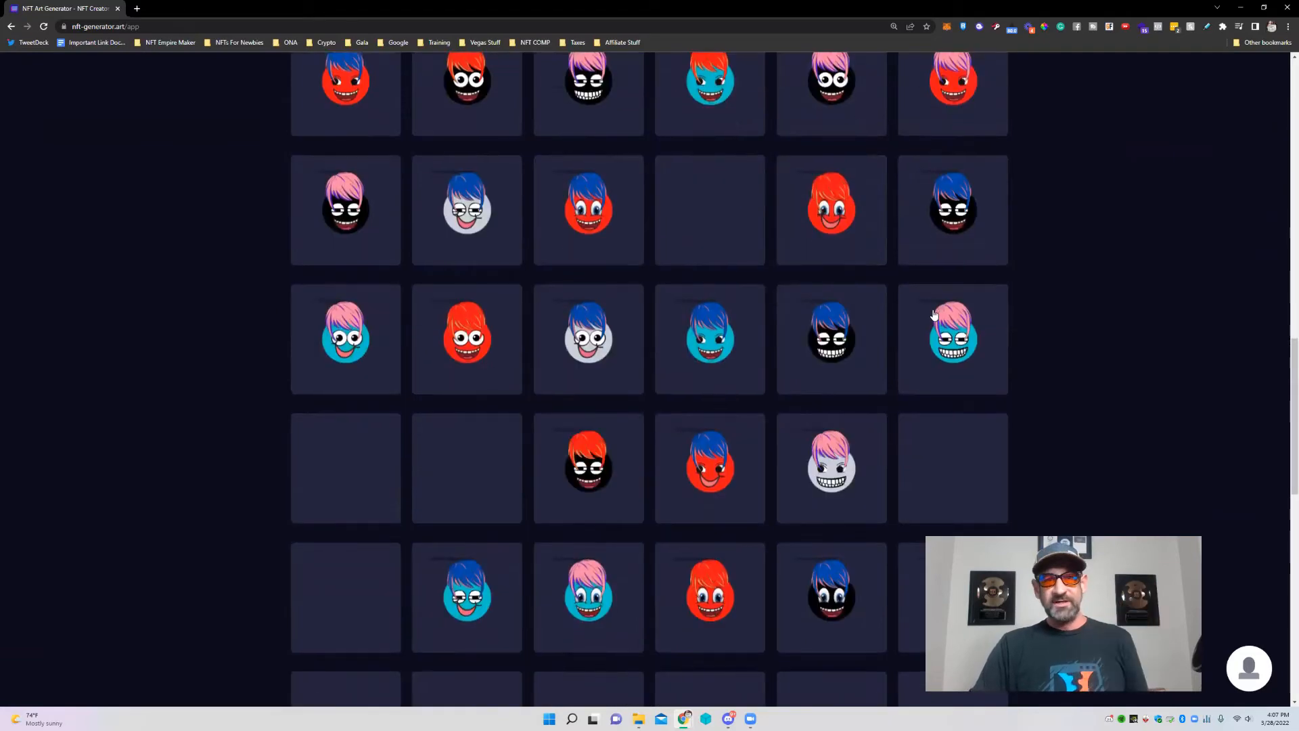
{"action": "scroll", "coordinate": [936, 306], "scroll_direction": "up", "scroll_amount": 15}
{"action": "scroll", "coordinate": [1175, 122], "scroll_direction": "up", "scroll_amount": 3}
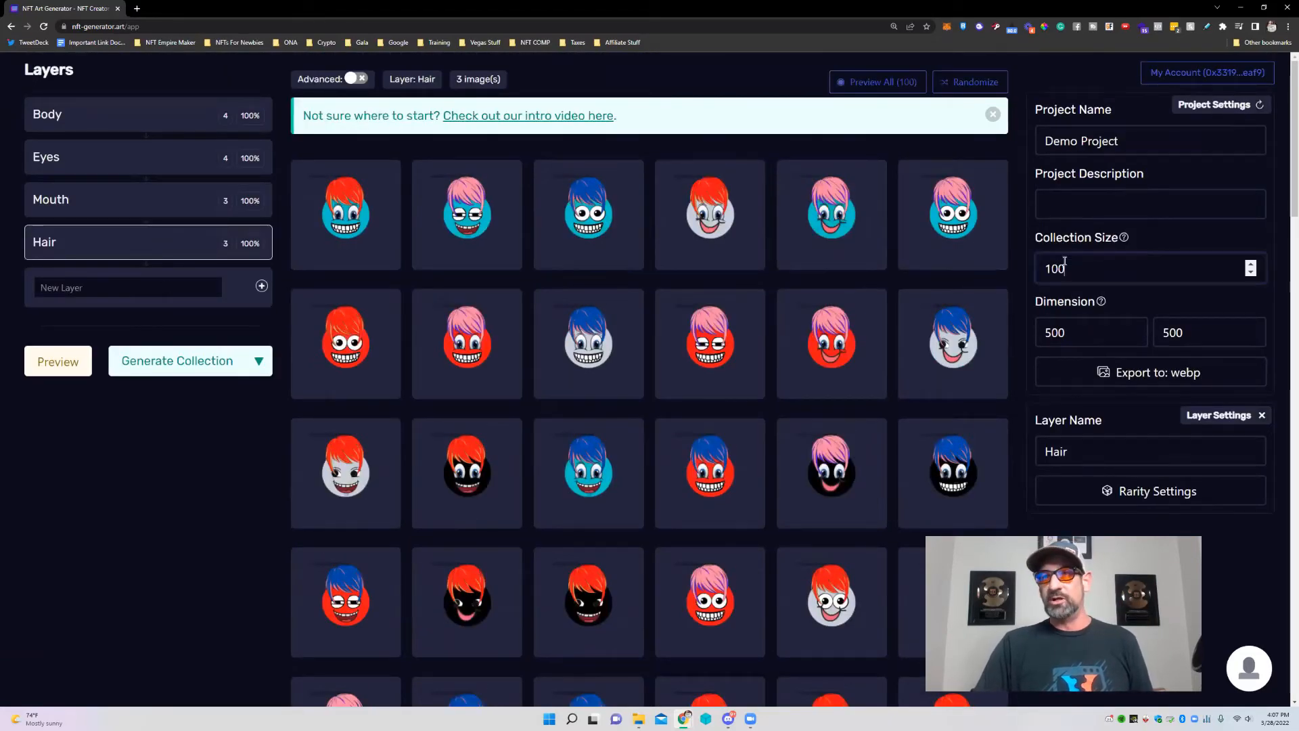
Set Collection Size to 1000 and try generating it, showing only 144 of 1000 images are possible.
{"action": "type", "text": "0"}
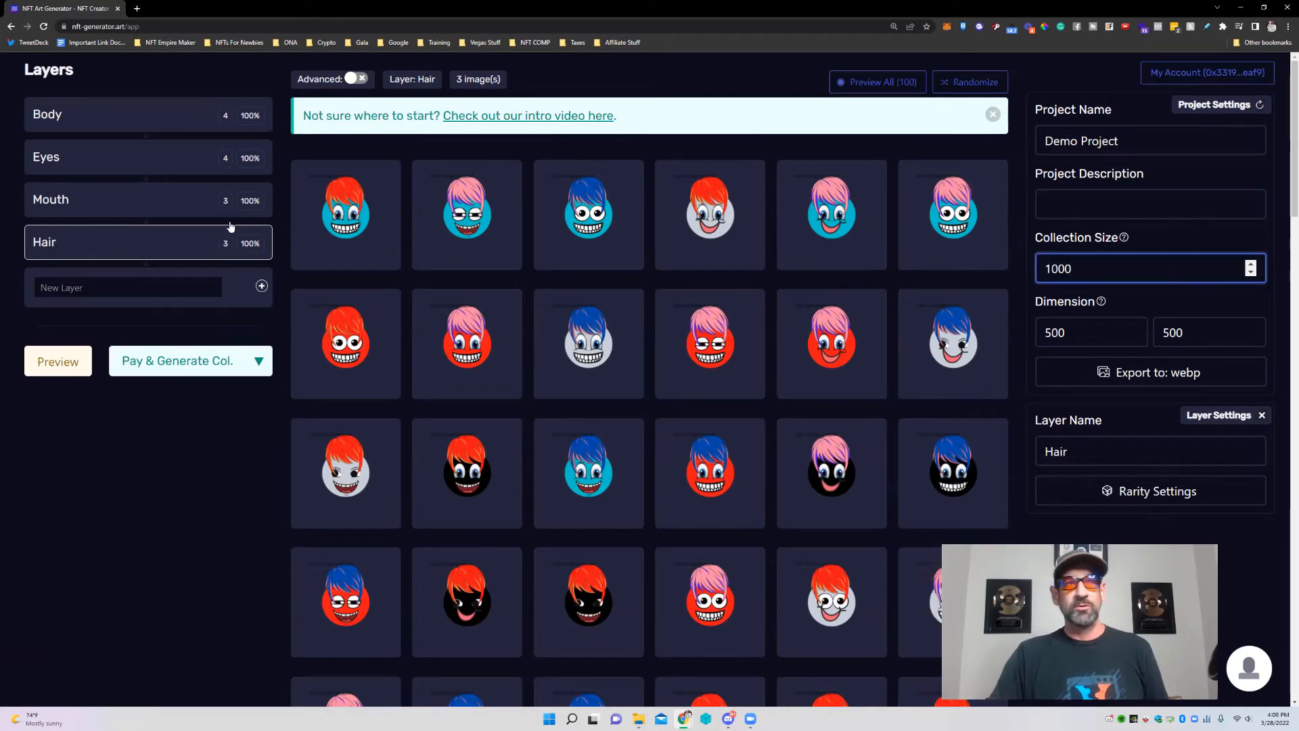
{"action": "left_click", "coordinate": [173, 365]}
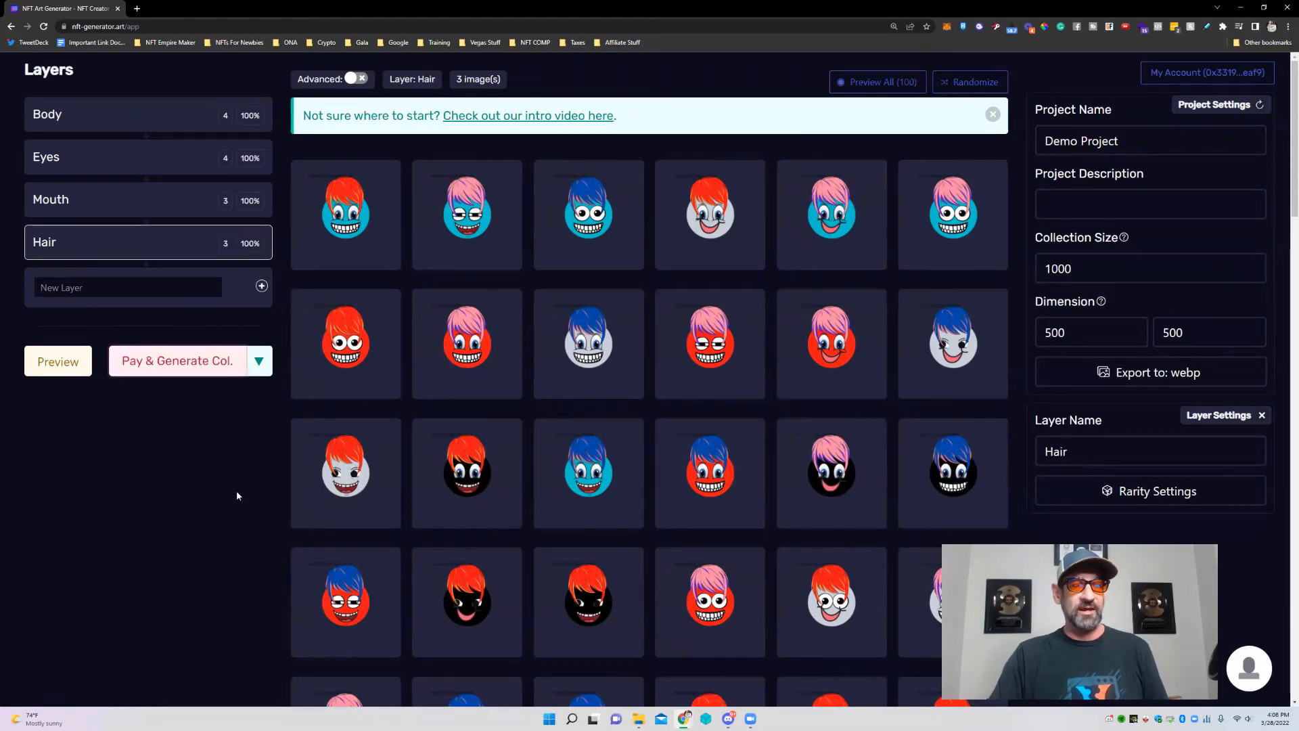
{"action": "scroll", "coordinate": [228, 493], "scroll_direction": "down", "scroll_amount": 4}
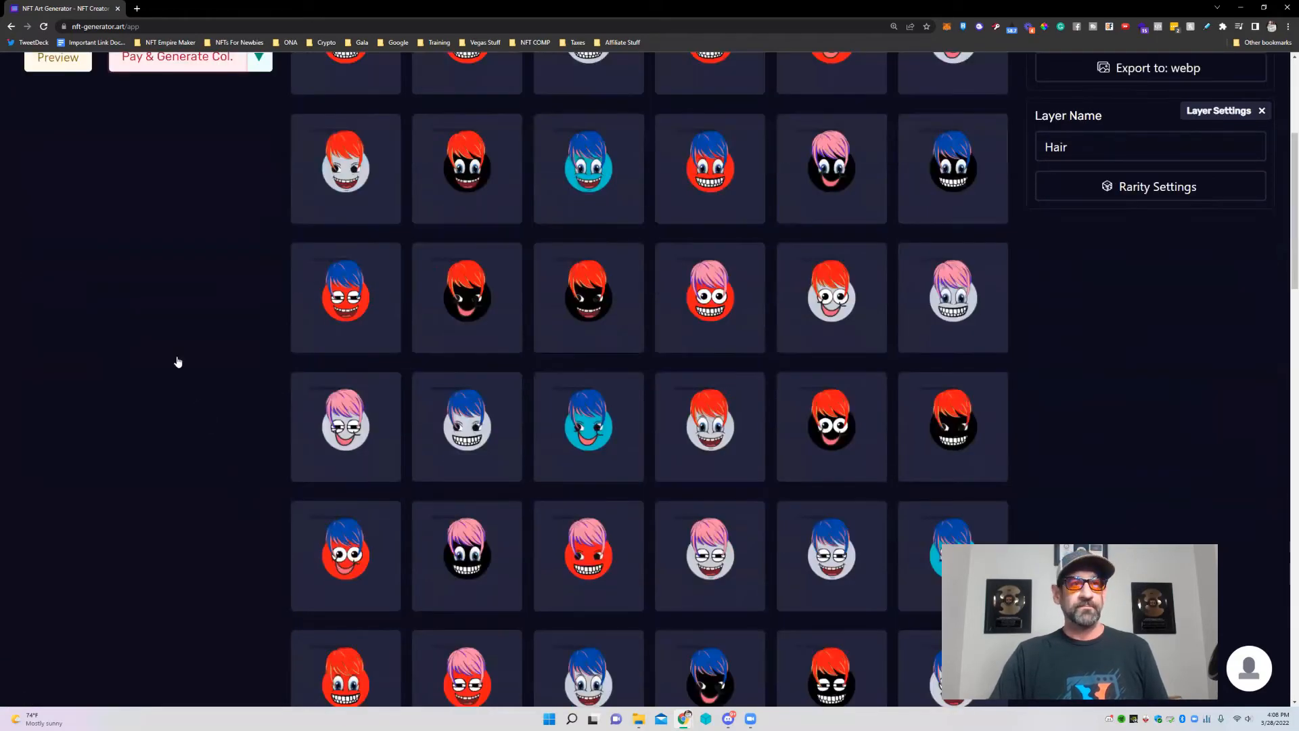
{"action": "scroll", "coordinate": [178, 362], "scroll_direction": "up", "scroll_amount": 4}
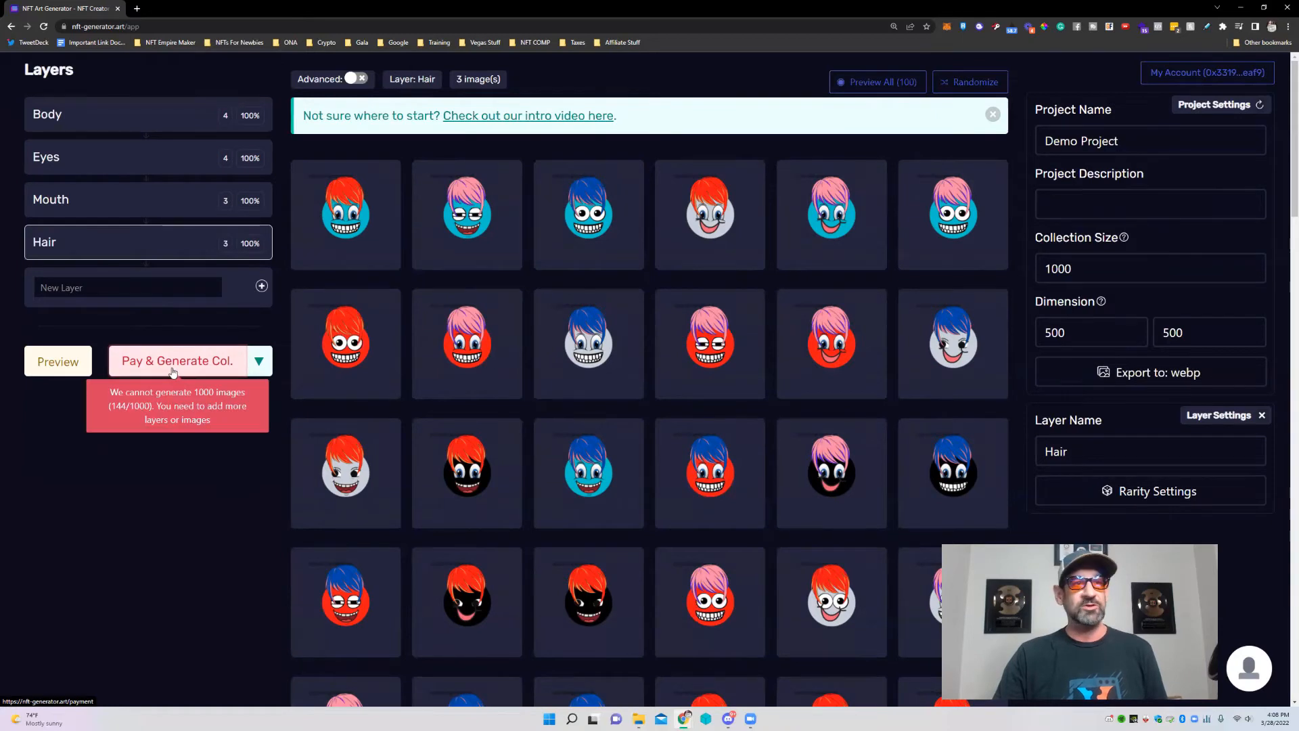
Try collection sizes 200 and 10000 against the price list, settling on 1000 at $179.00.
{"action": "left_click_drag", "start_coordinate": [1076, 268], "coordinate": [1031, 268]}
{"action": "type", "text": "200"}
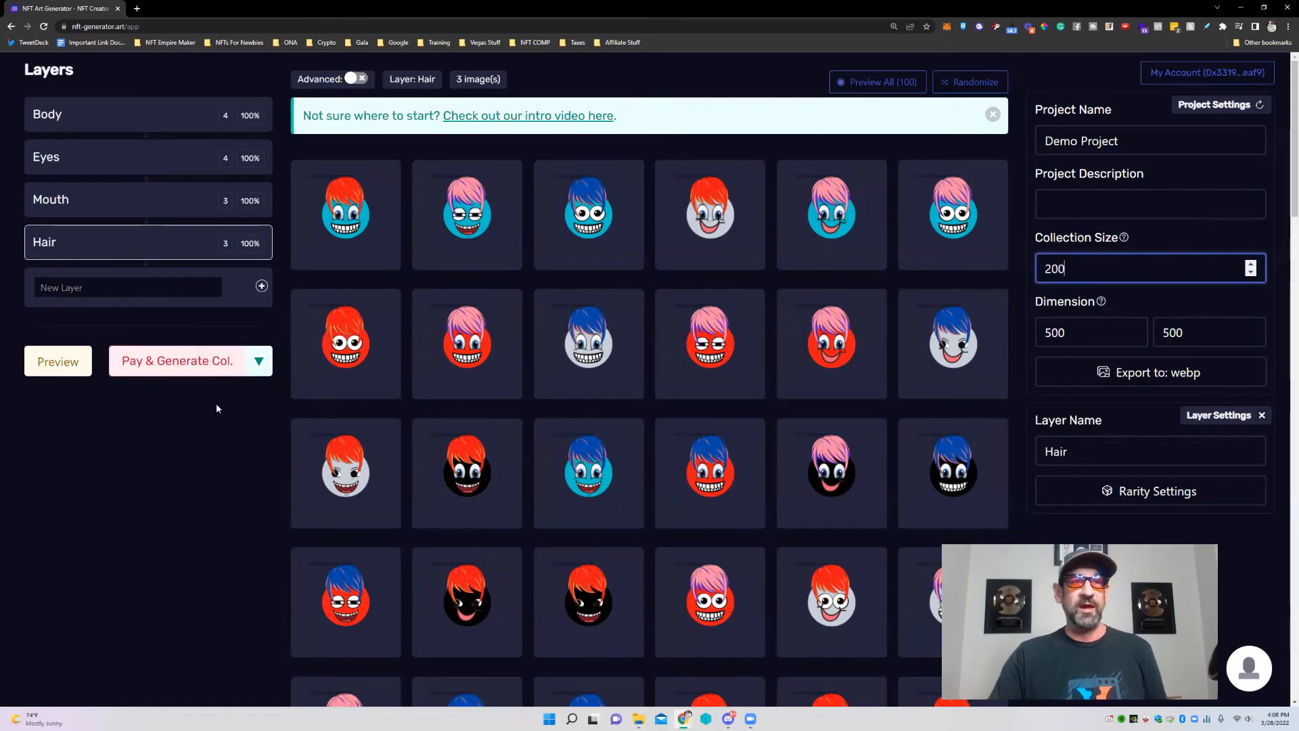
{"action": "left_click", "coordinate": [258, 361]}
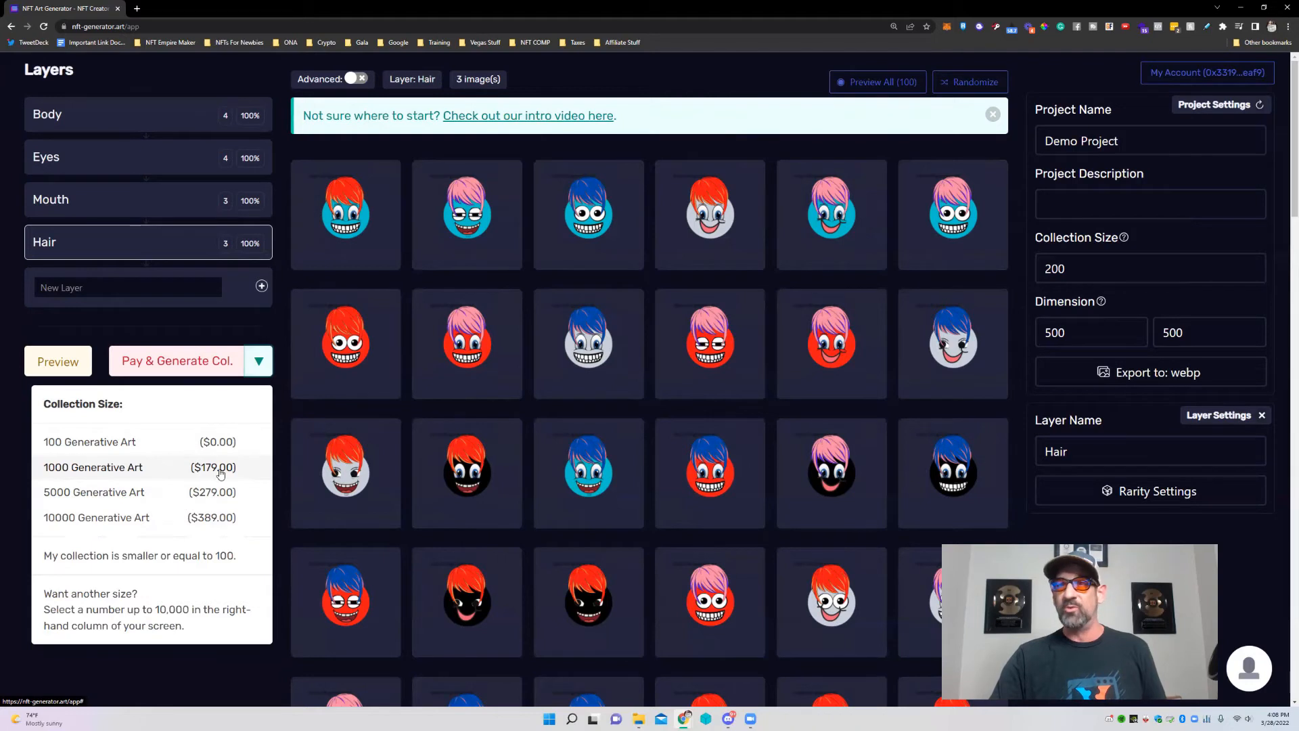
{"action": "left_click", "coordinate": [1098, 257]}
{"action": "double_click", "coordinate": [1102, 276]}
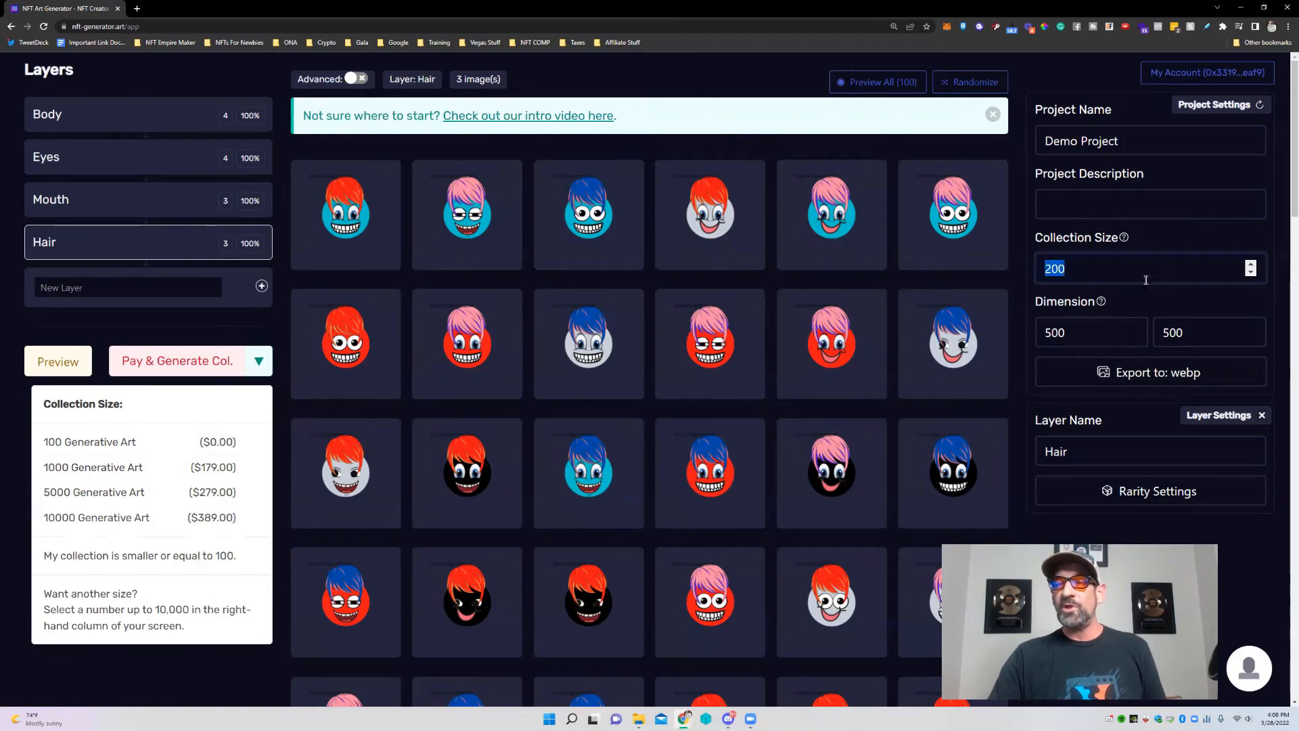
{"action": "type", "text": "10000"}
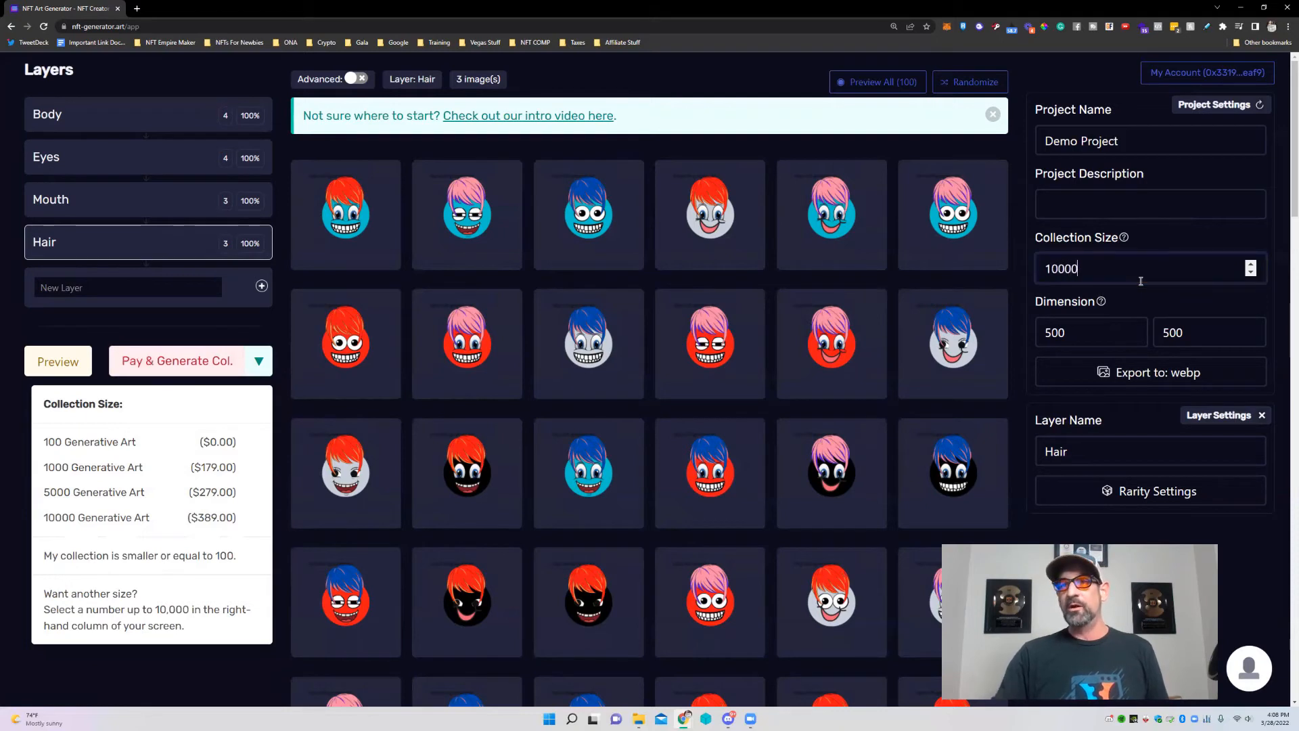
{"action": "key", "text": "BackSpace"}
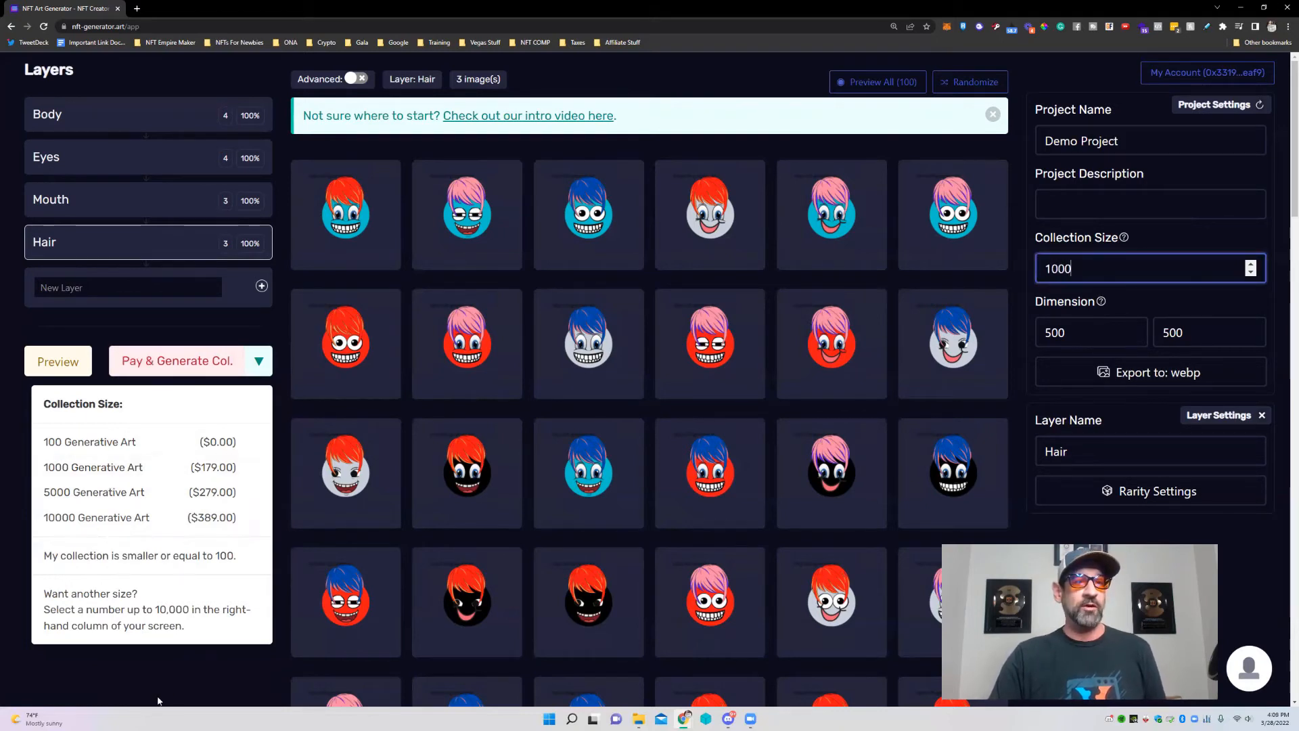
{"action": "left_click", "coordinate": [213, 643]}
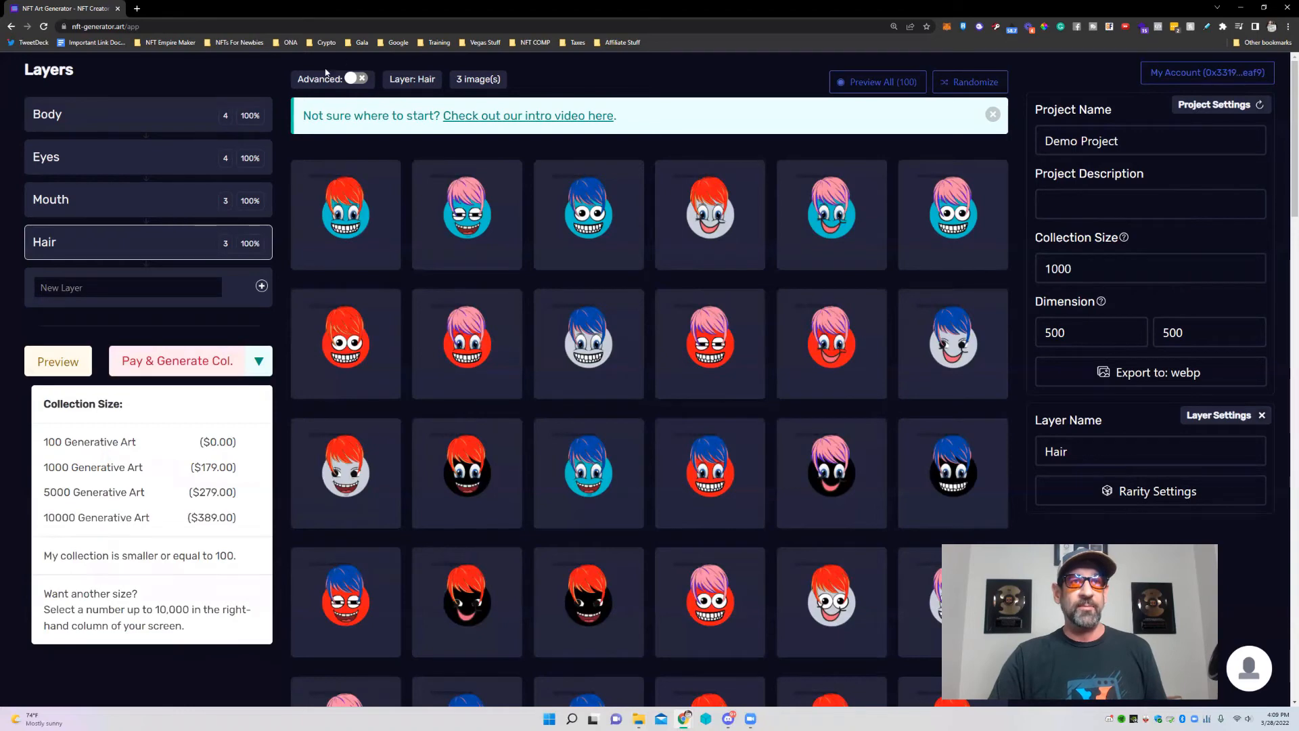
Turn on Advanced mode, place End after Hair, check each layer node, and nudge Body left.
{"action": "left_click", "coordinate": [364, 79]}
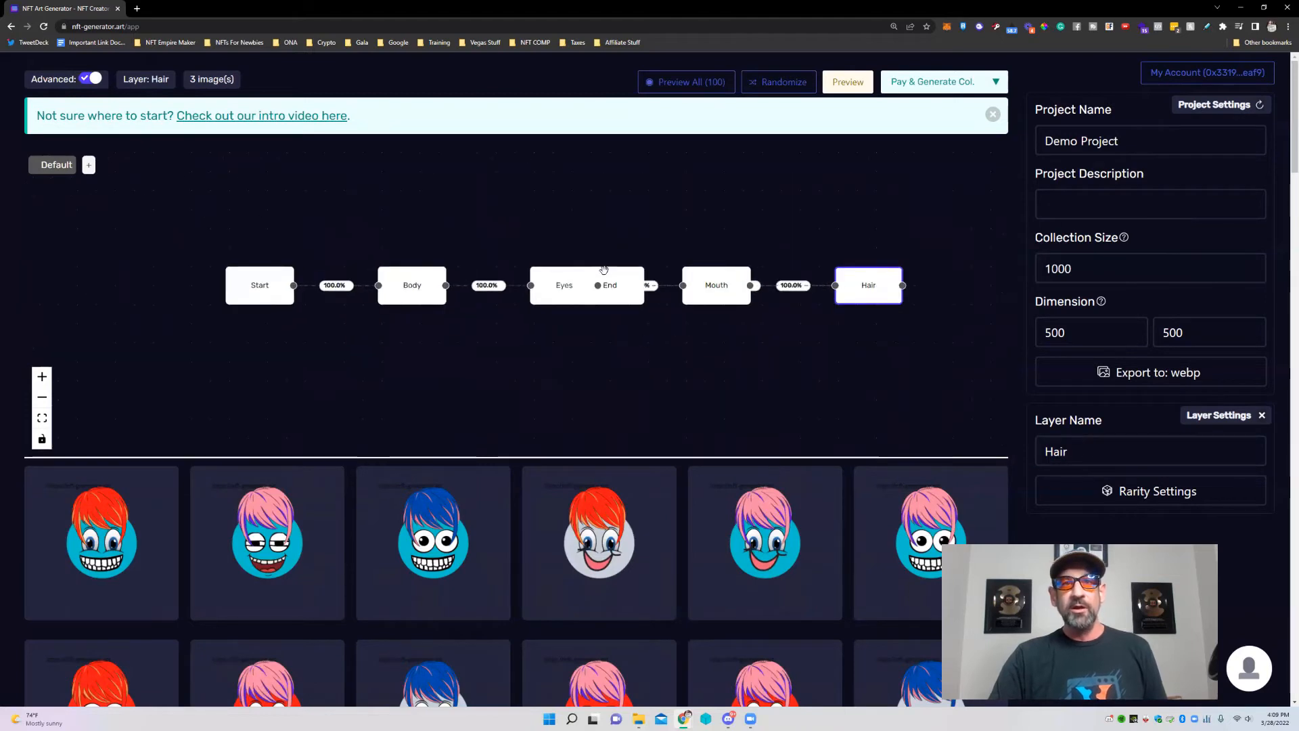
{"action": "left_click_drag", "start_coordinate": [607, 288], "coordinate": [920, 380]}
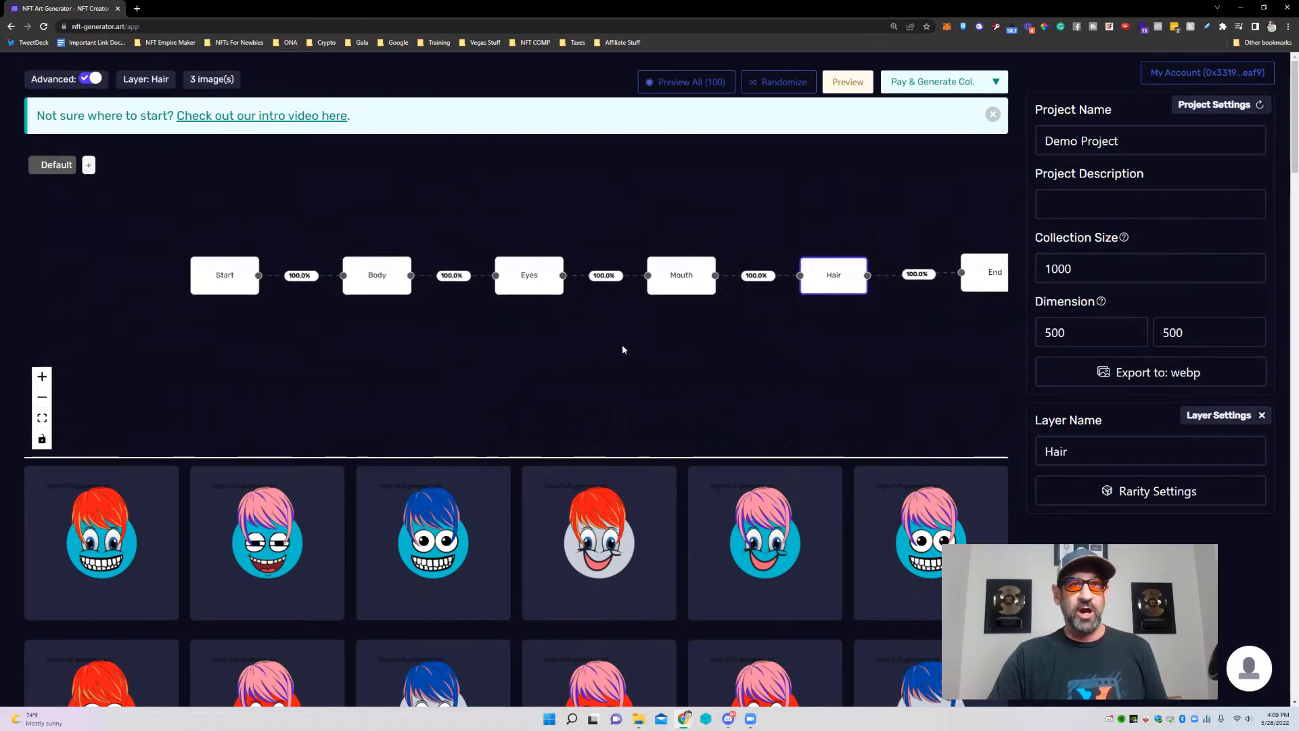
{"action": "left_click", "coordinate": [273, 269]}
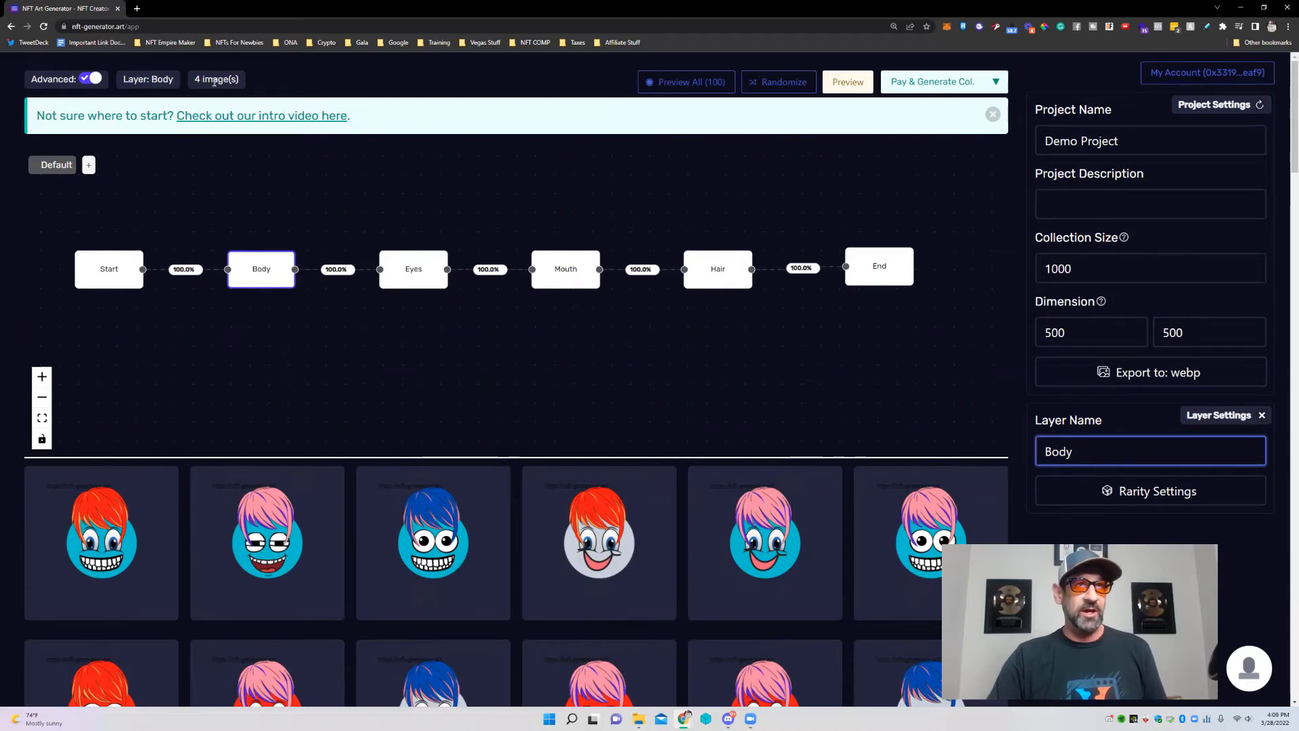
{"action": "left_click", "coordinate": [413, 270]}
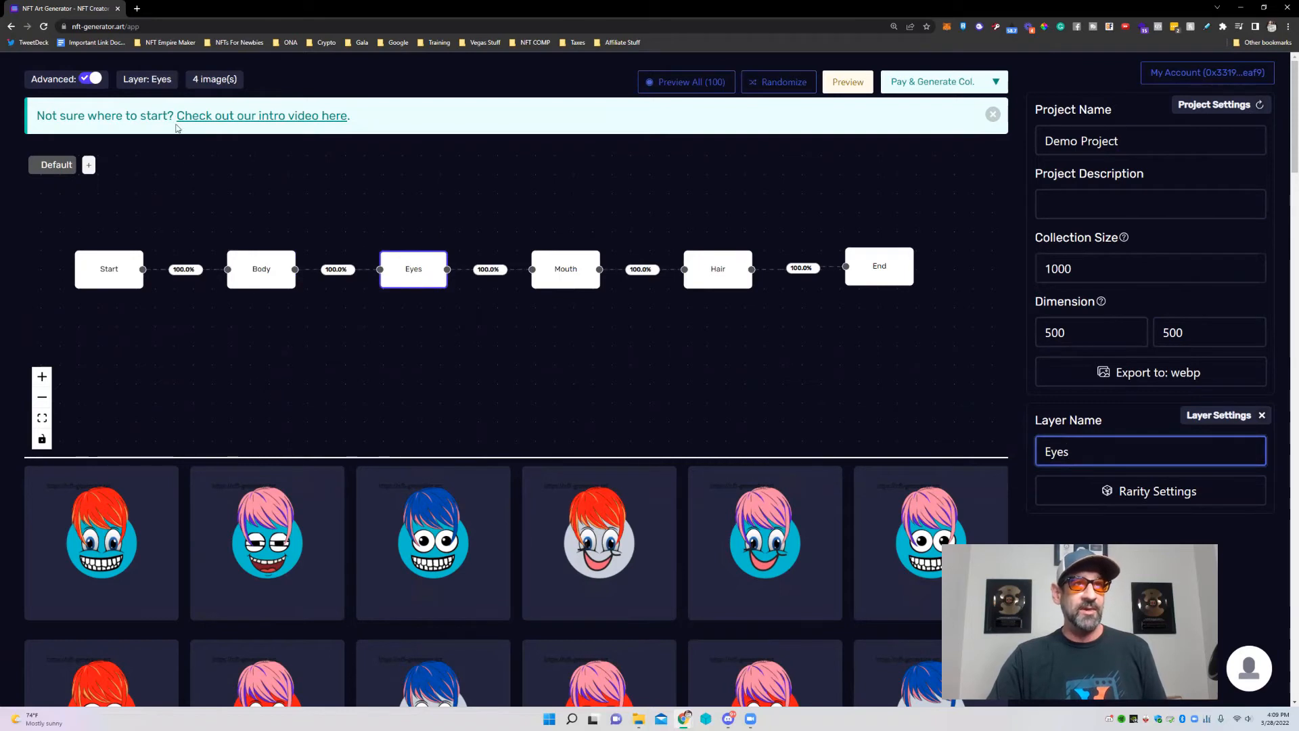
{"action": "left_click", "coordinate": [558, 262]}
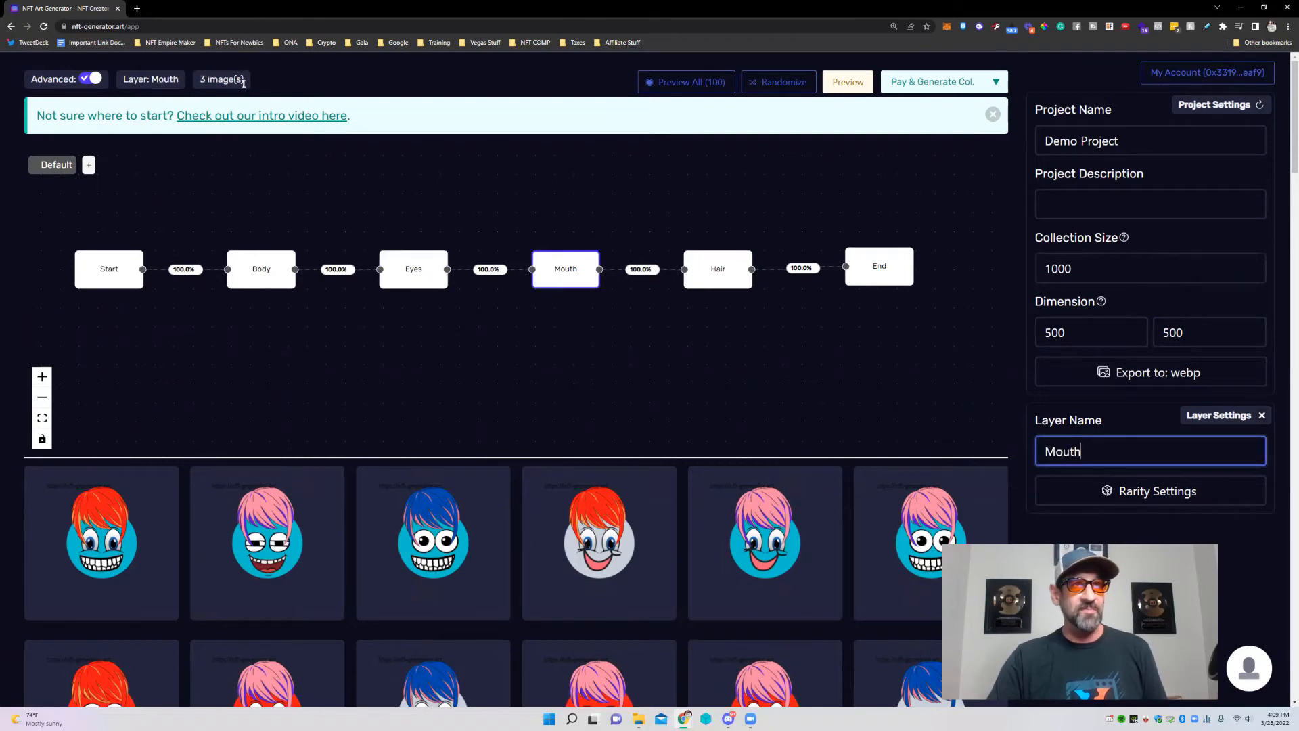
{"action": "left_click", "coordinate": [715, 267]}
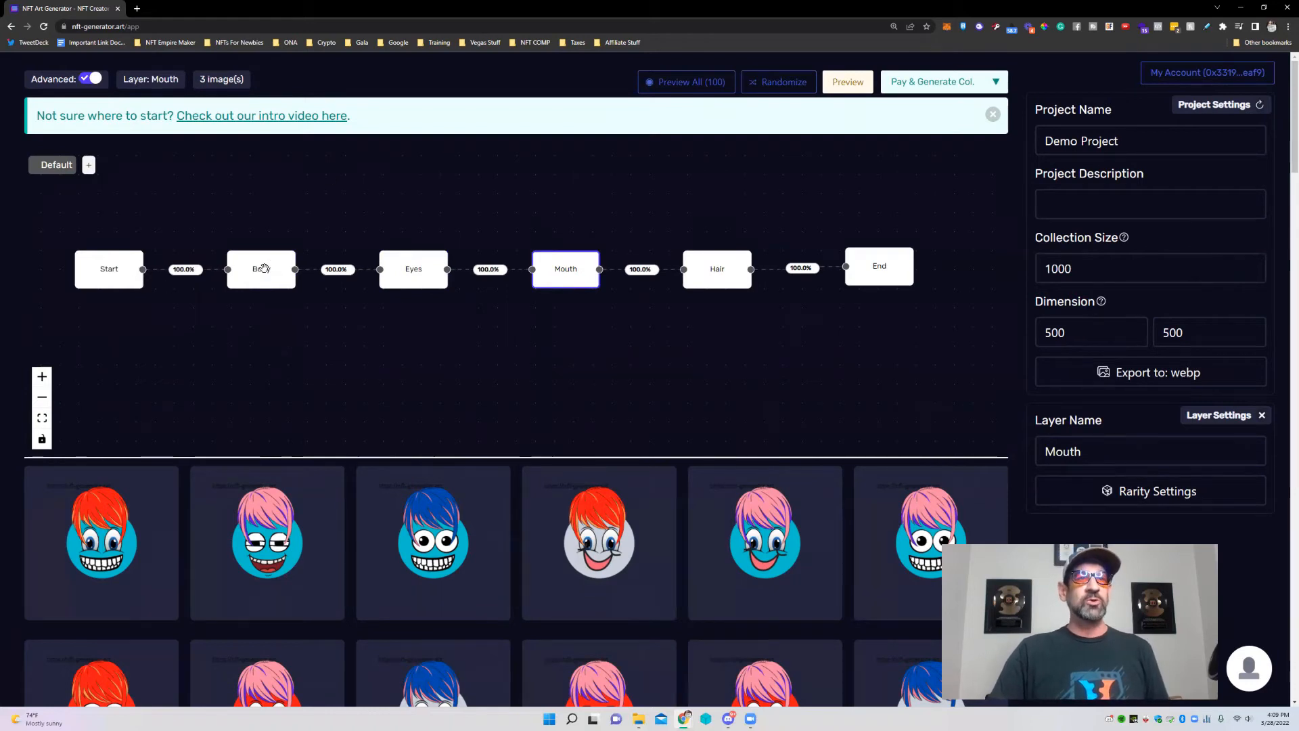
{"action": "left_click_drag", "start_coordinate": [278, 278], "coordinate": [265, 277]}
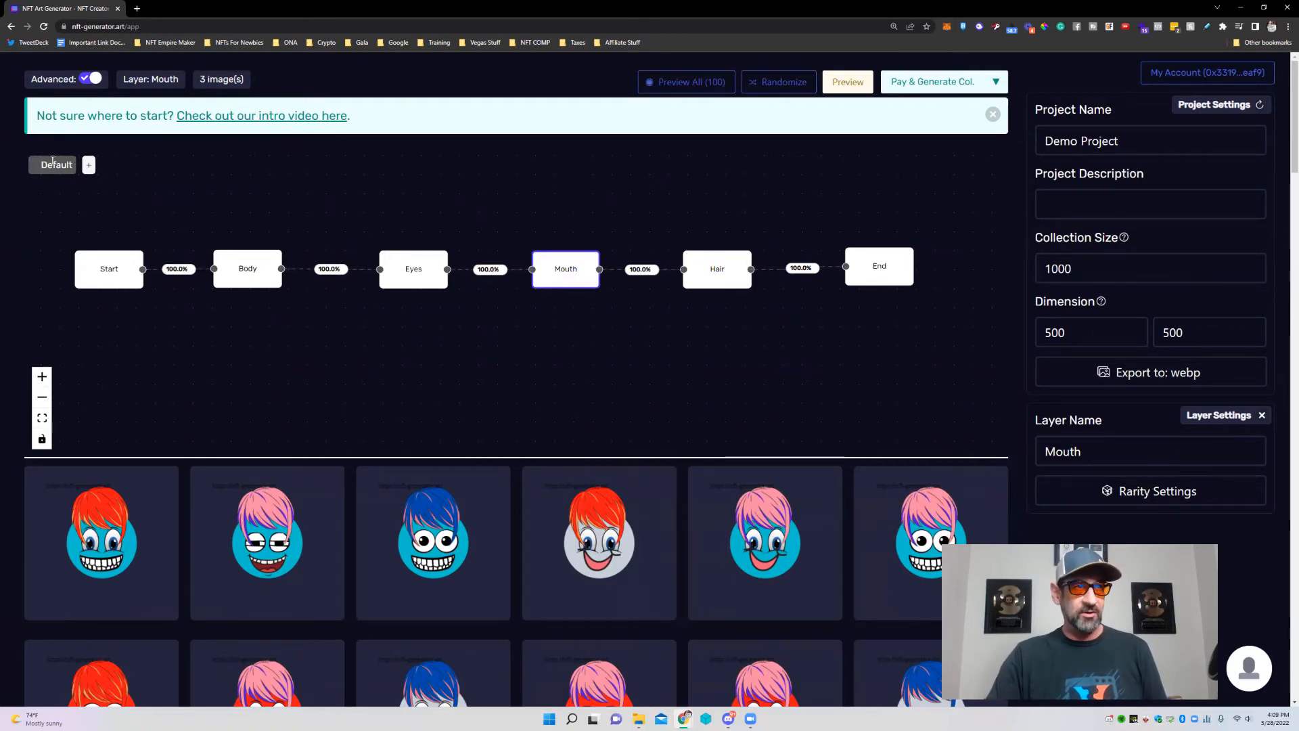
Create two new tags named Female and Male beside Default.
{"action": "left_click", "coordinate": [88, 167]}
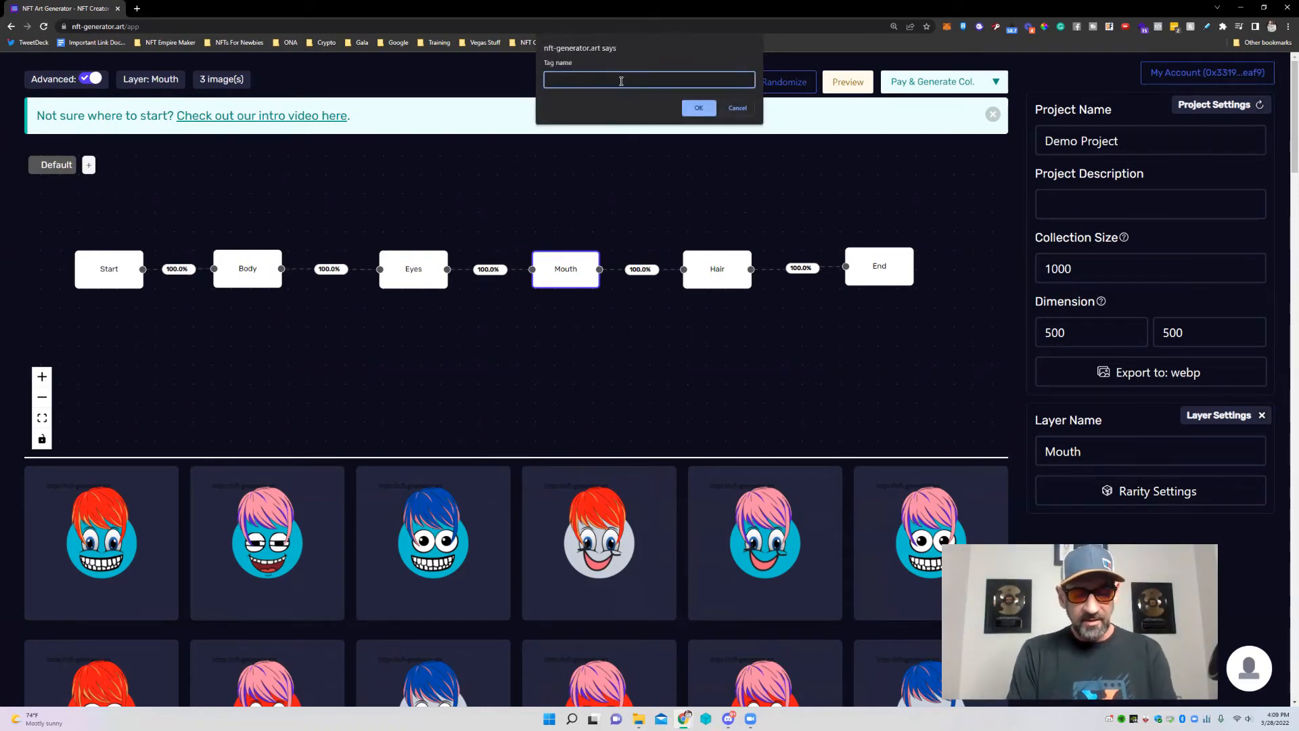
{"action": "type", "text": "Female"}
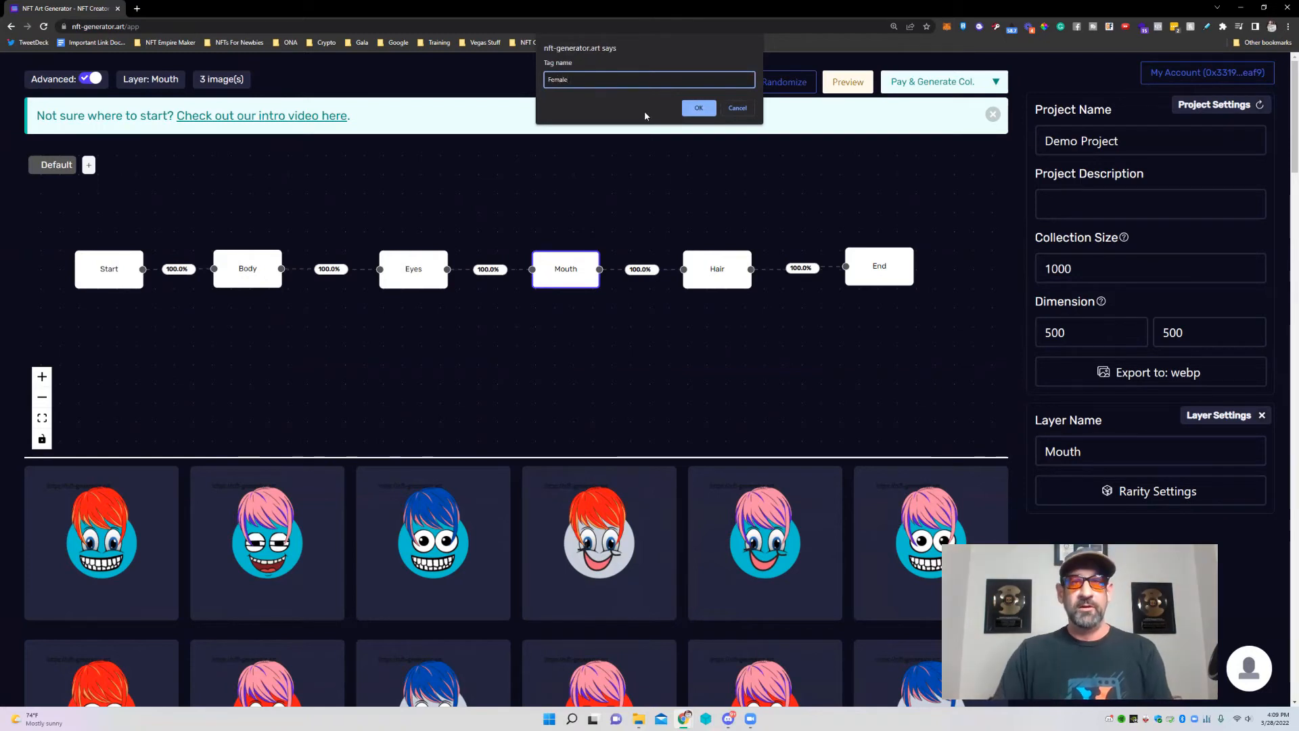
{"action": "left_click", "coordinate": [697, 108]}
{"action": "left_click", "coordinate": [142, 165]}
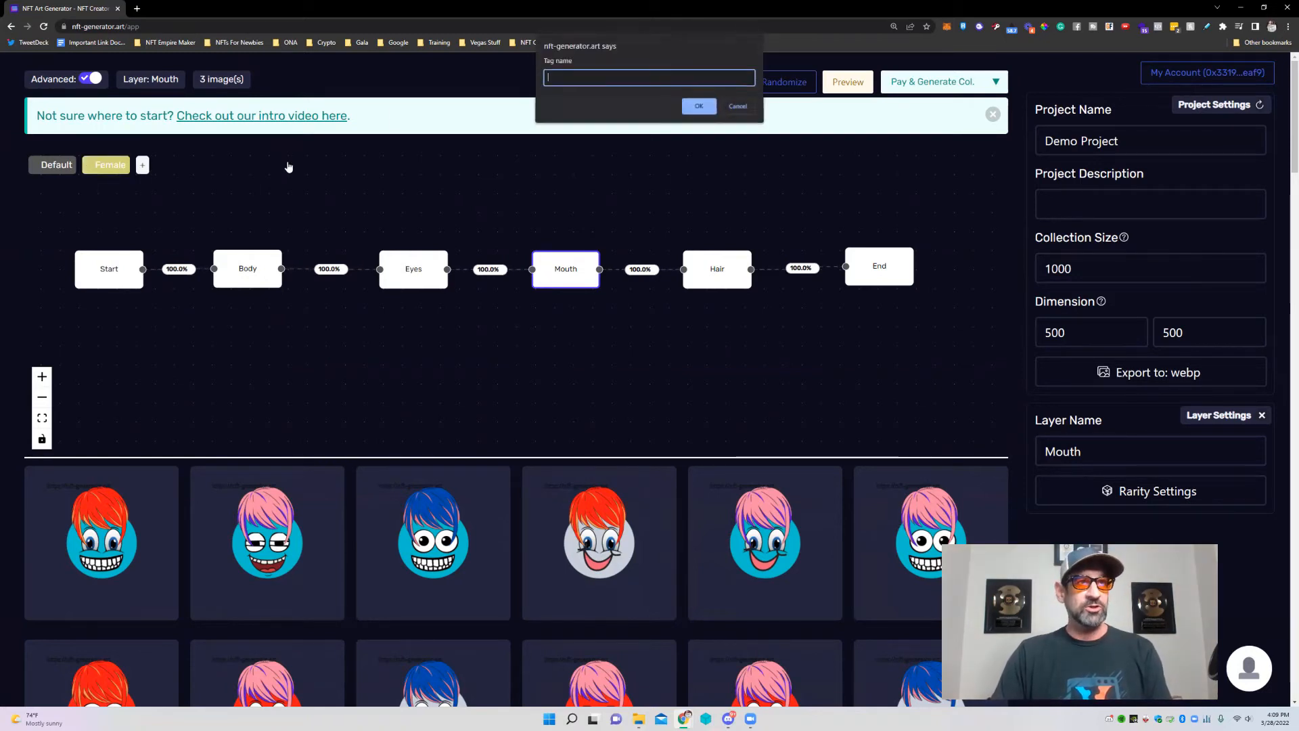
{"action": "type", "text": "M"}
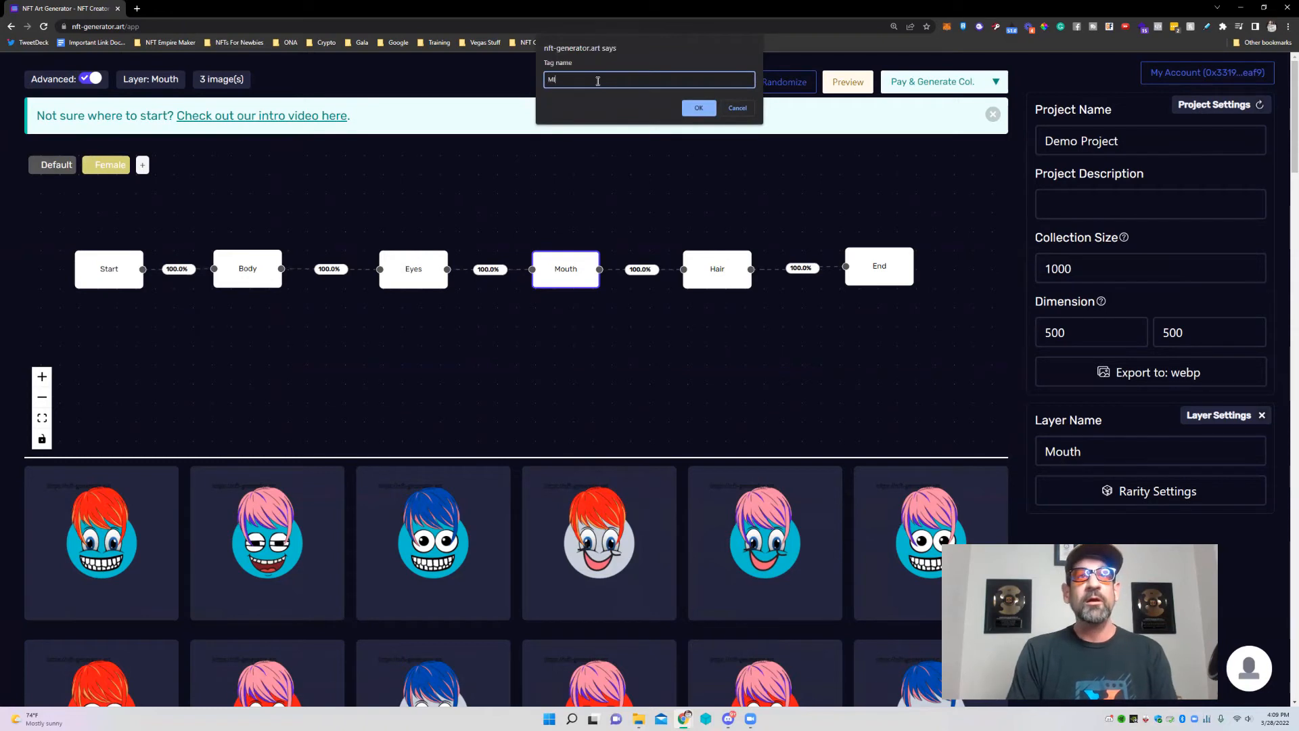
{"action": "type", "text": "ale"}
{"action": "left_click", "coordinate": [698, 108]}
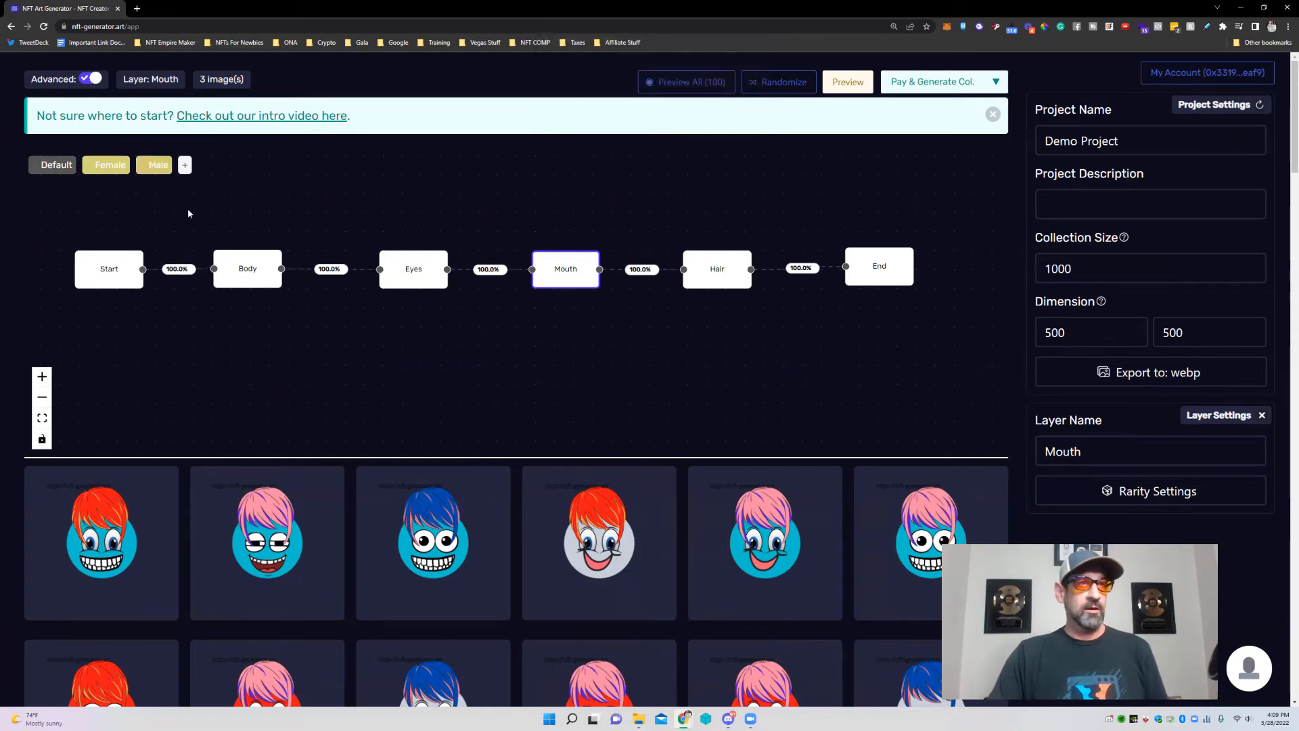
Try a blue hue in the Male tag's colour picker.
{"action": "right_click", "coordinate": [145, 169]}
{"action": "key", "text": "Escape"}
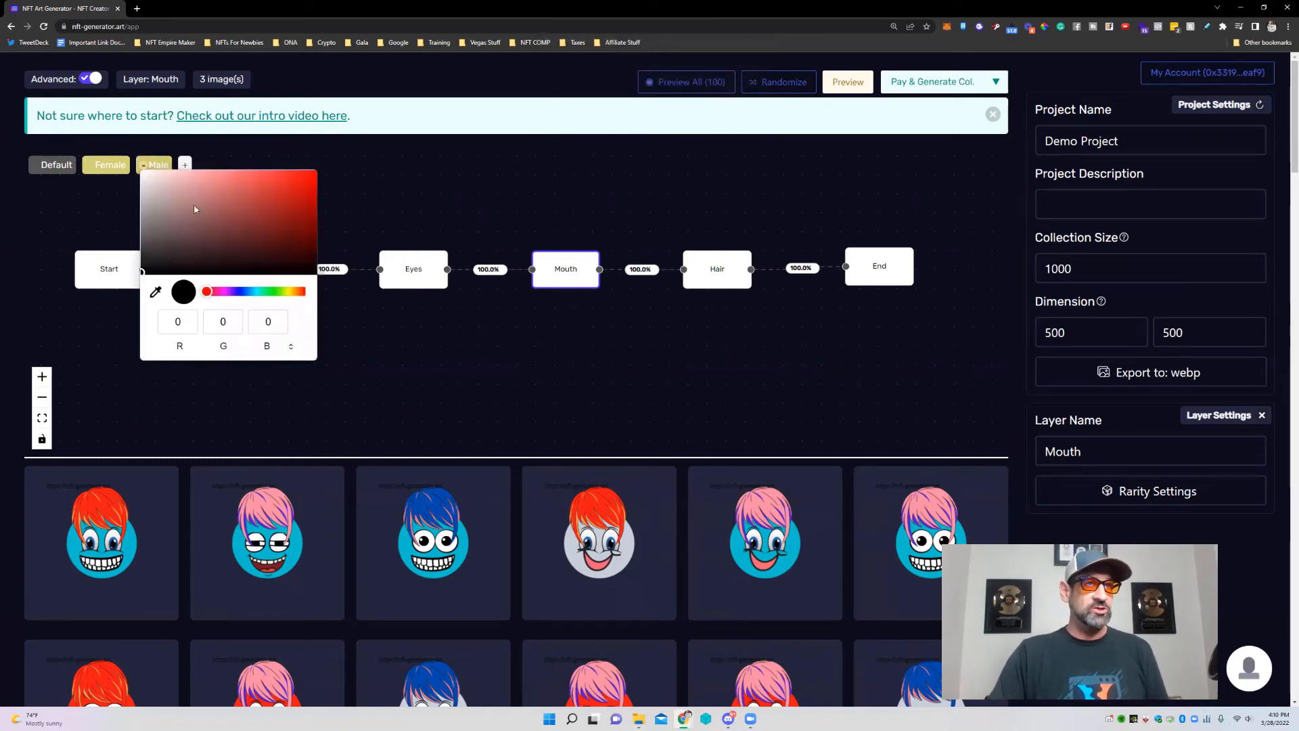
{"action": "left_click", "coordinate": [240, 292]}
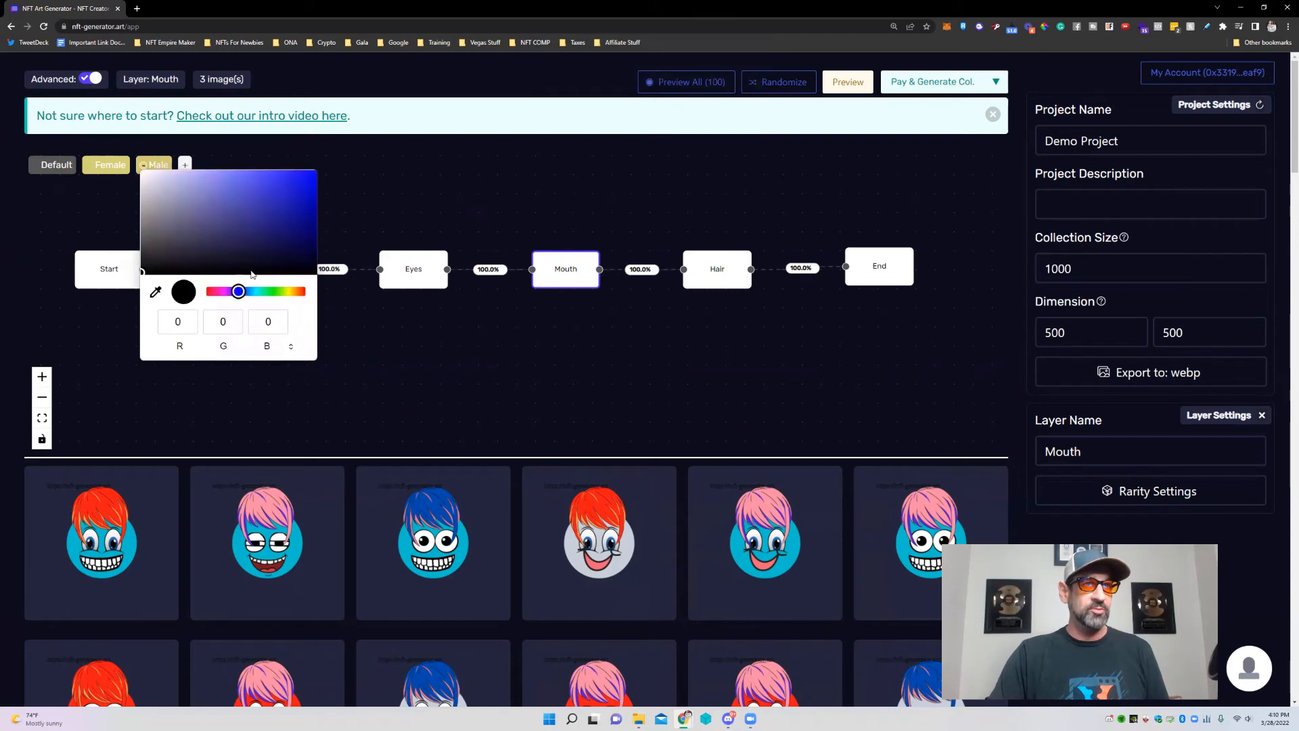
{"action": "left_click", "coordinate": [95, 175]}
Colour the Female tag pink (212, 17, 95).
{"action": "left_click", "coordinate": [92, 168]}
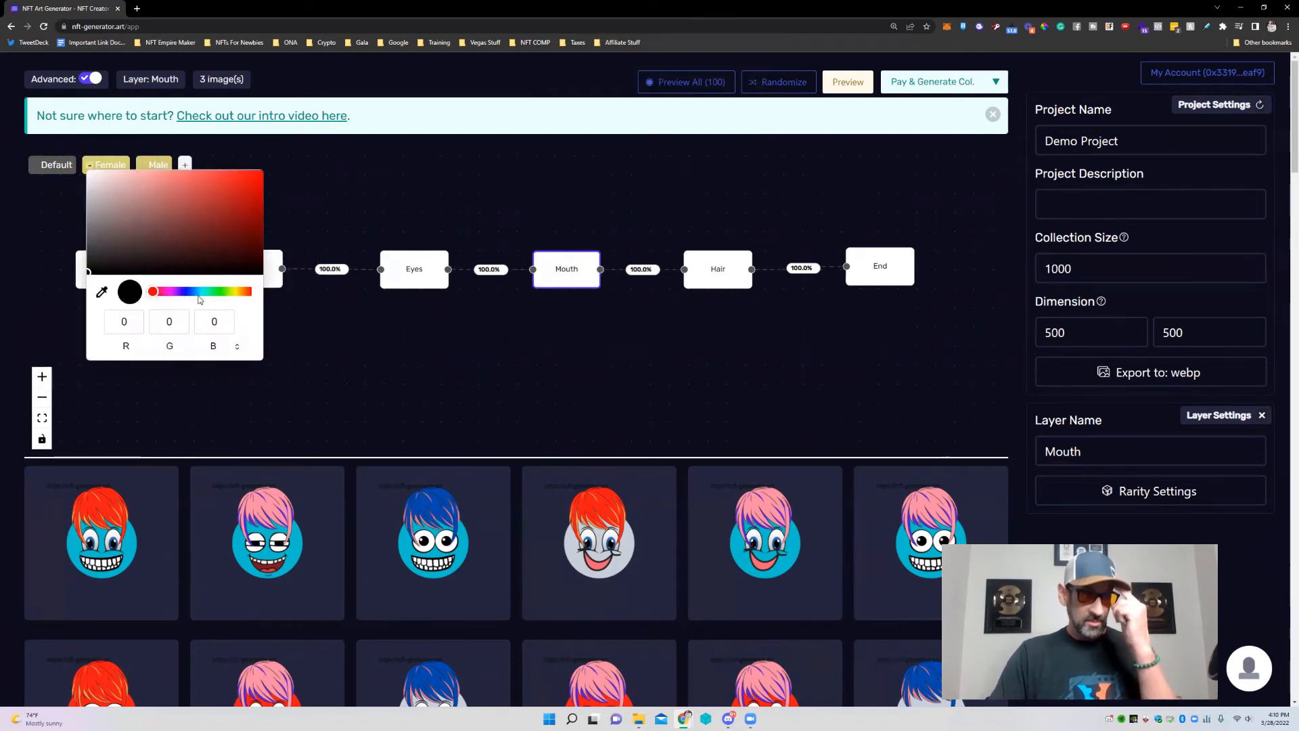
{"action": "left_click", "coordinate": [161, 291]}
{"action": "left_click", "coordinate": [247, 187]}
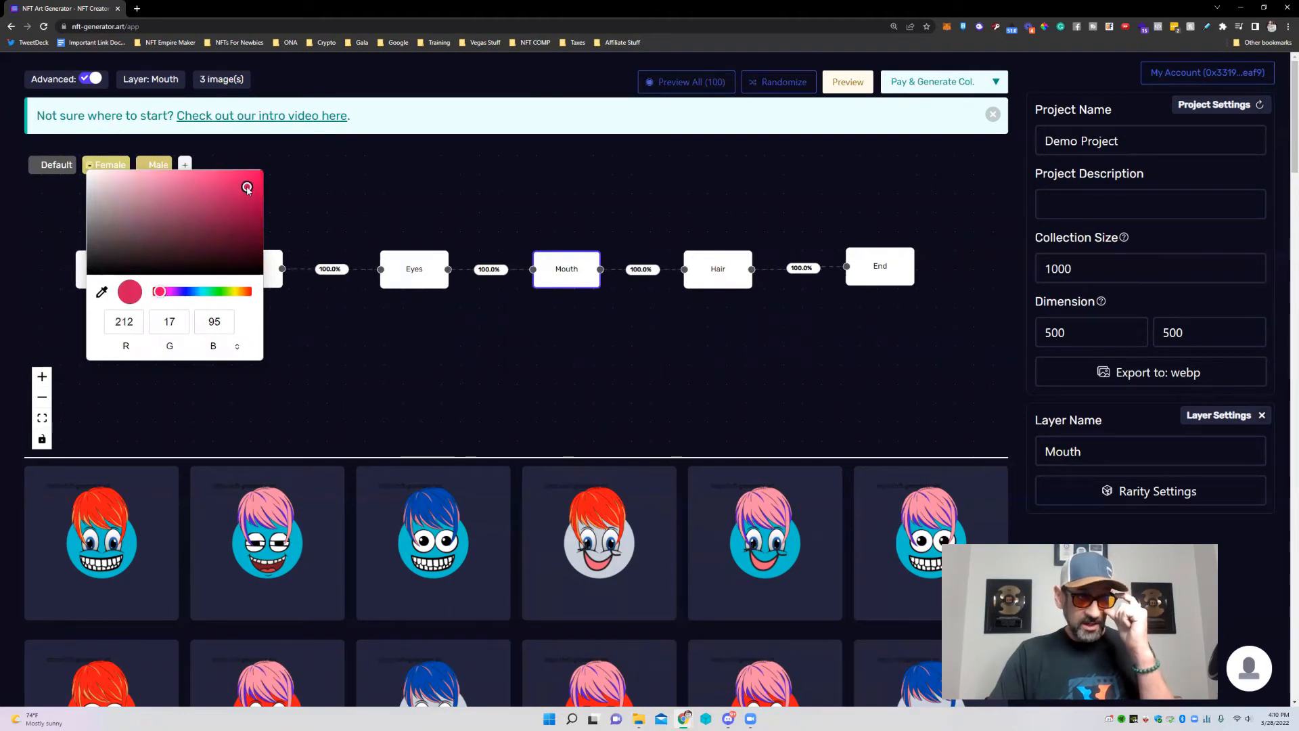
{"action": "left_click", "coordinate": [359, 174]}
Set the Male tag's colour to blue (RGB 15, 22, 219).
{"action": "double_click", "coordinate": [158, 171]}
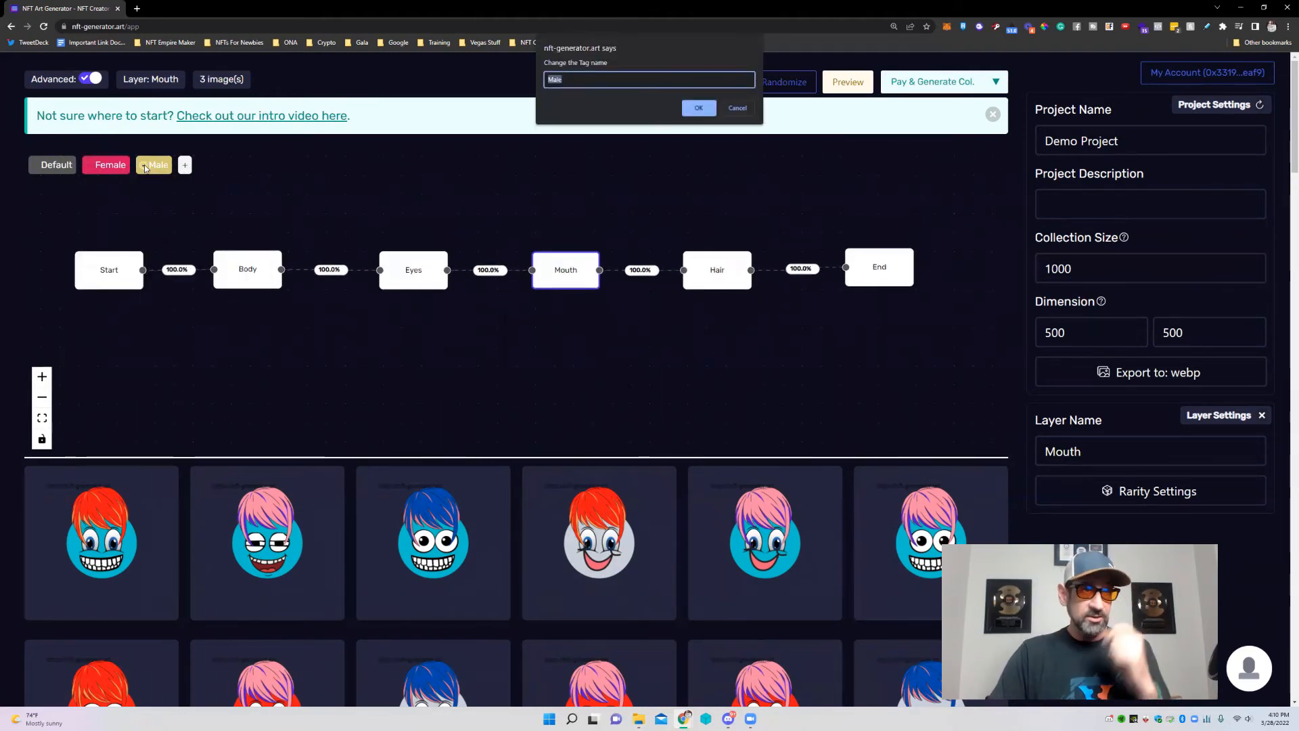
{"action": "left_click", "coordinate": [737, 108]}
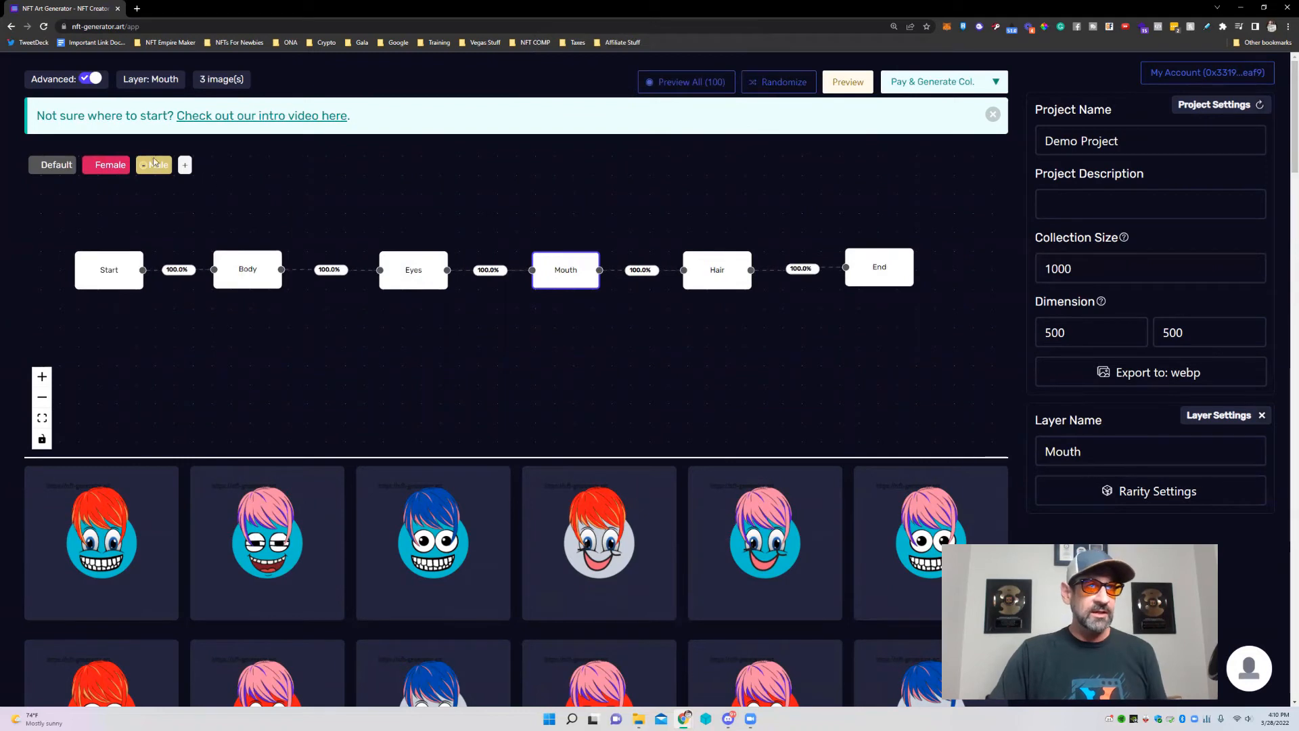
{"action": "double_click", "coordinate": [163, 164]}
{"action": "left_click", "coordinate": [738, 108]}
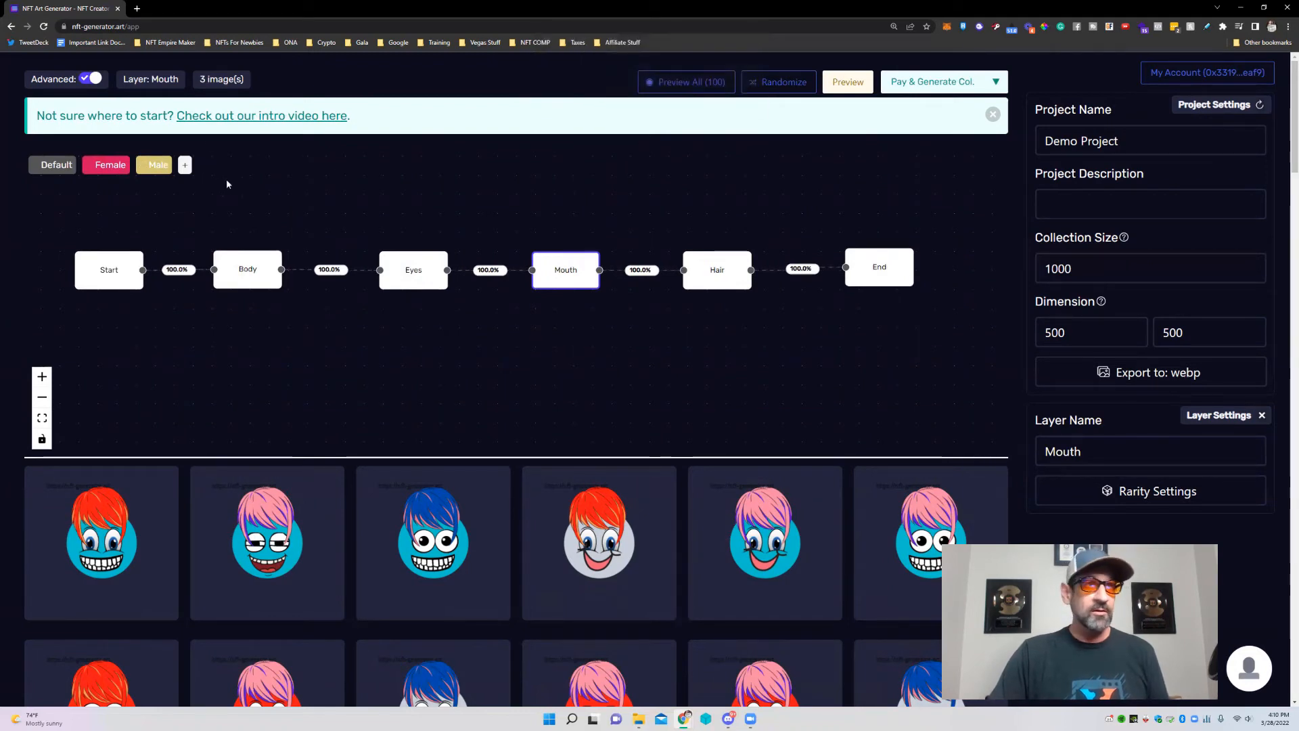
{"action": "left_click", "coordinate": [143, 167]}
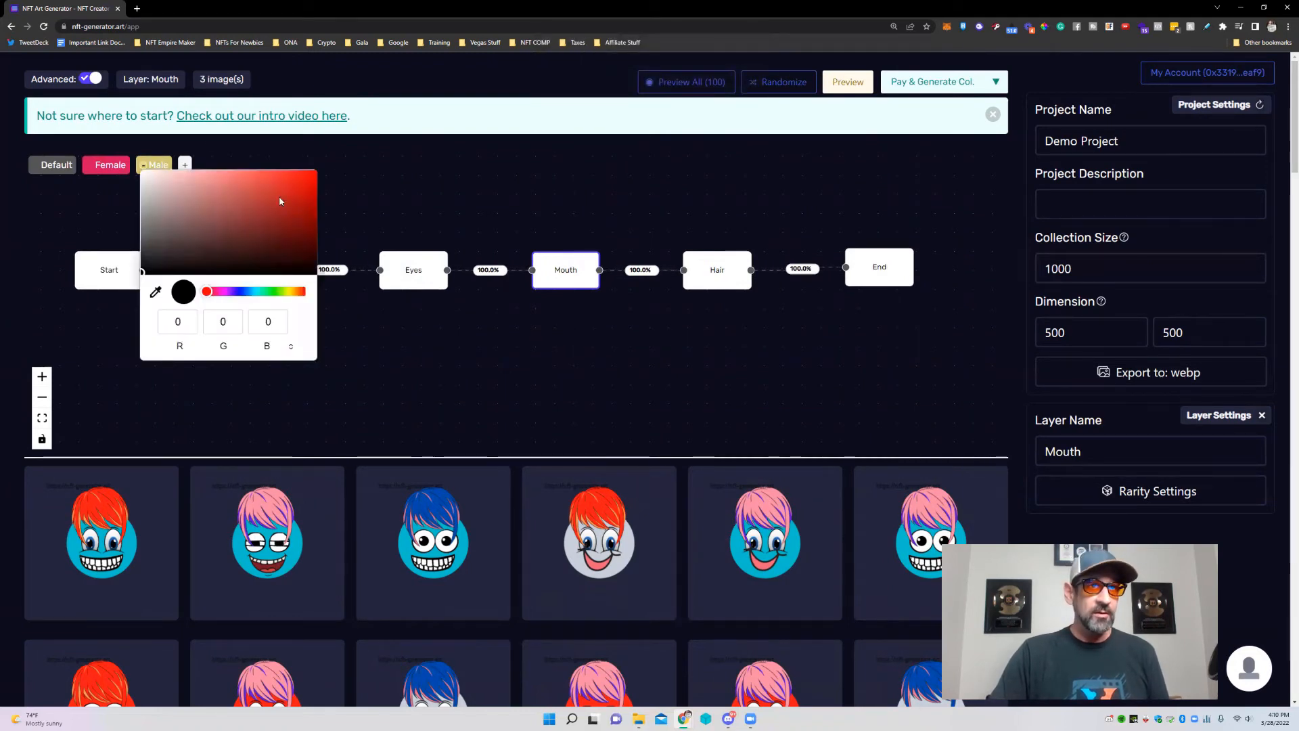
{"action": "left_click", "coordinate": [239, 291]}
{"action": "left_click", "coordinate": [303, 184]}
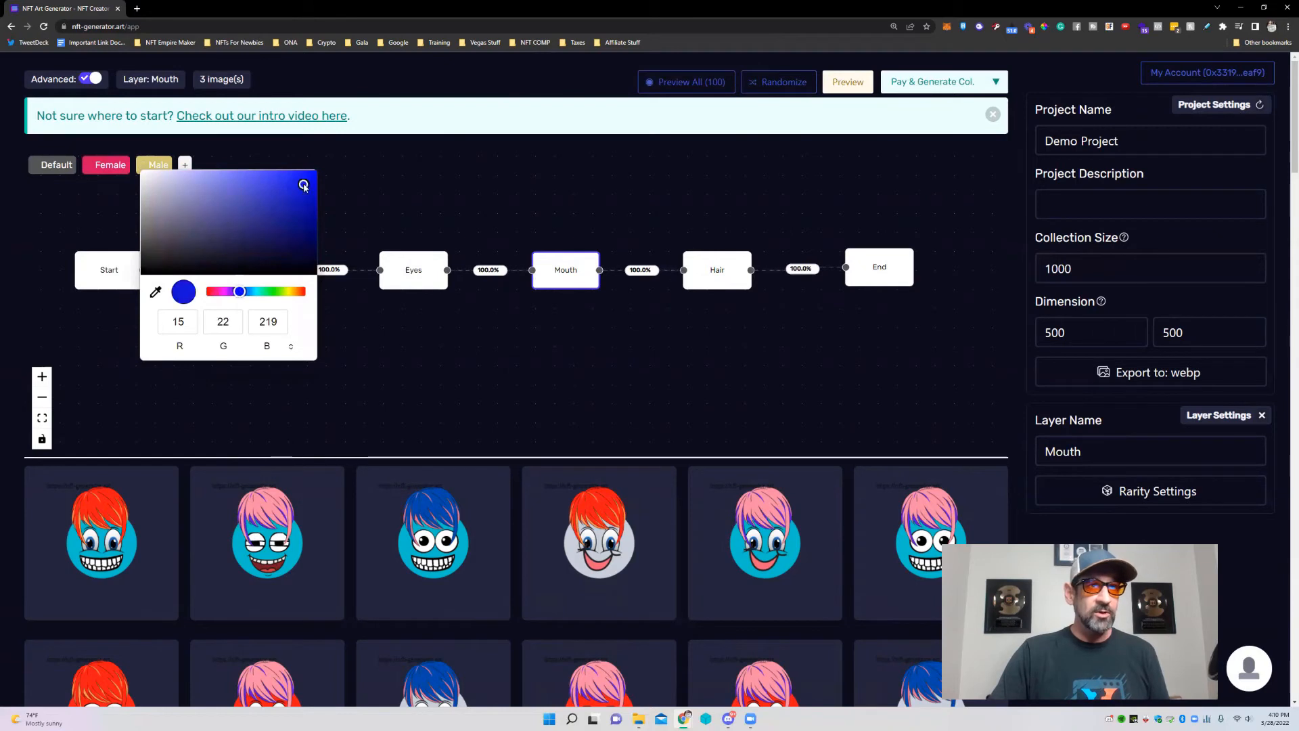
{"action": "left_click", "coordinate": [444, 184]}
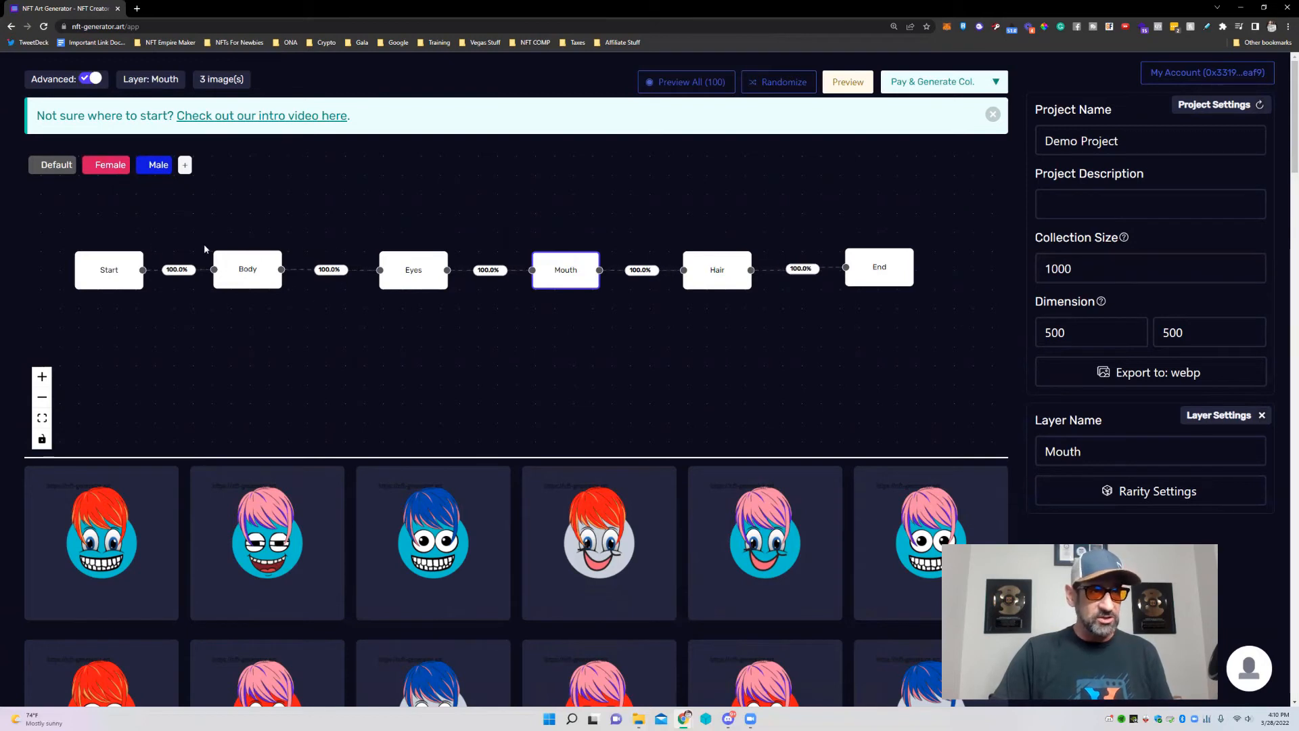
Remove the Body–Eyes link and add a layer on Body's Female branch named Female.
{"action": "left_click", "coordinate": [345, 274]}
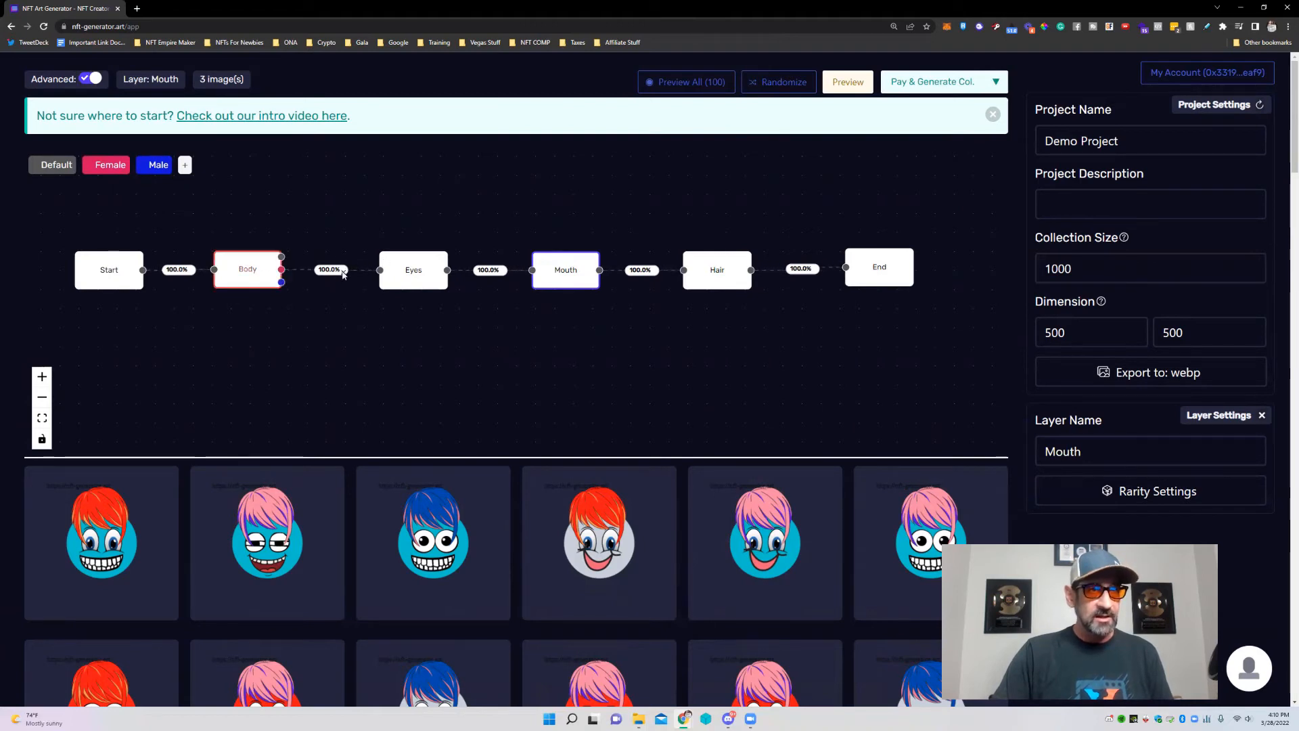
{"action": "scroll", "coordinate": [317, 257], "scroll_direction": "up", "scroll_amount": 5}
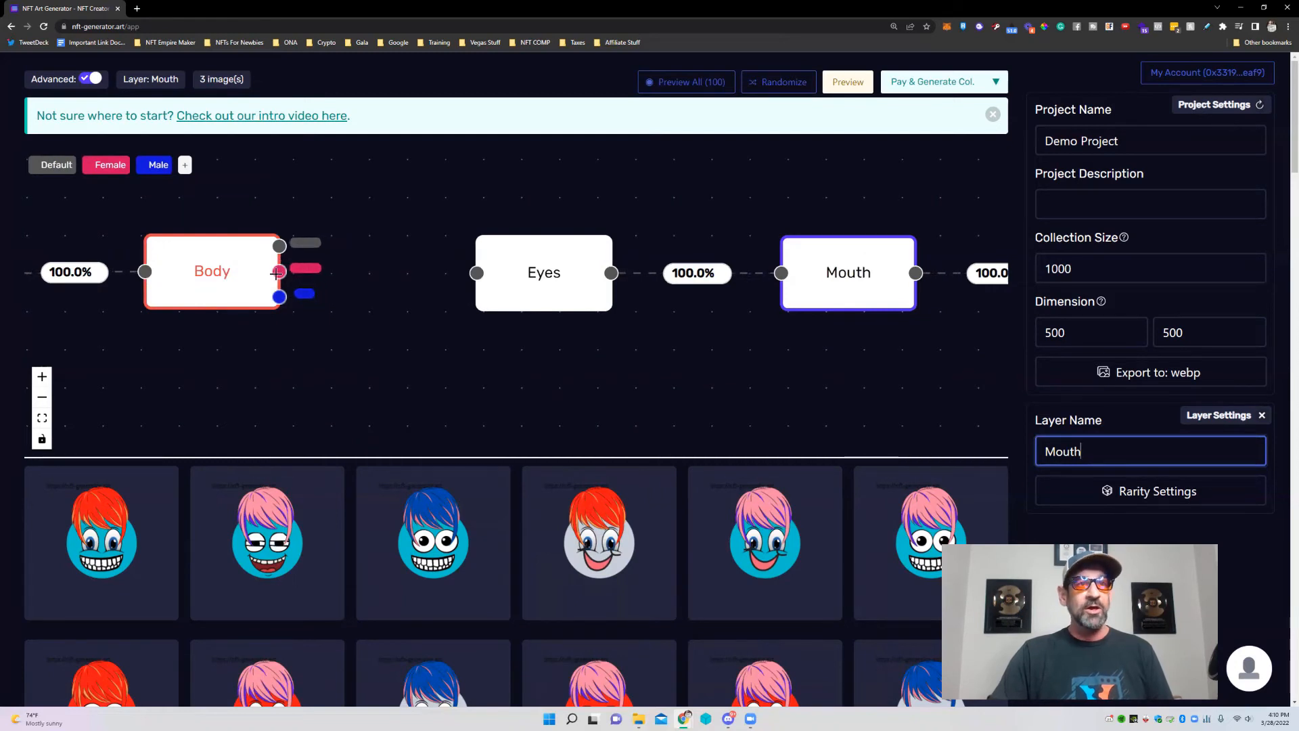
{"action": "left_click_drag", "start_coordinate": [282, 269], "coordinate": [366, 193]}
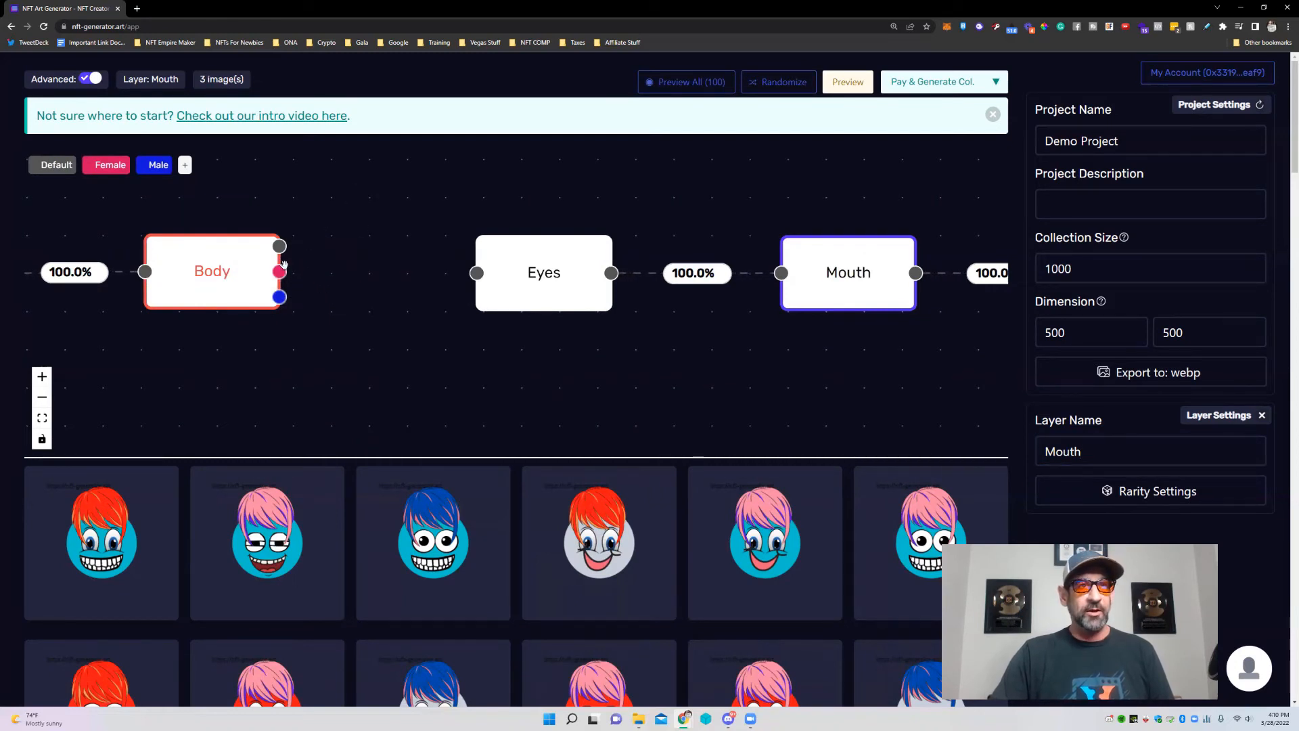
{"action": "left_click", "coordinate": [310, 273]}
{"action": "left_click_drag", "start_coordinate": [501, 265], "coordinate": [384, 176]}
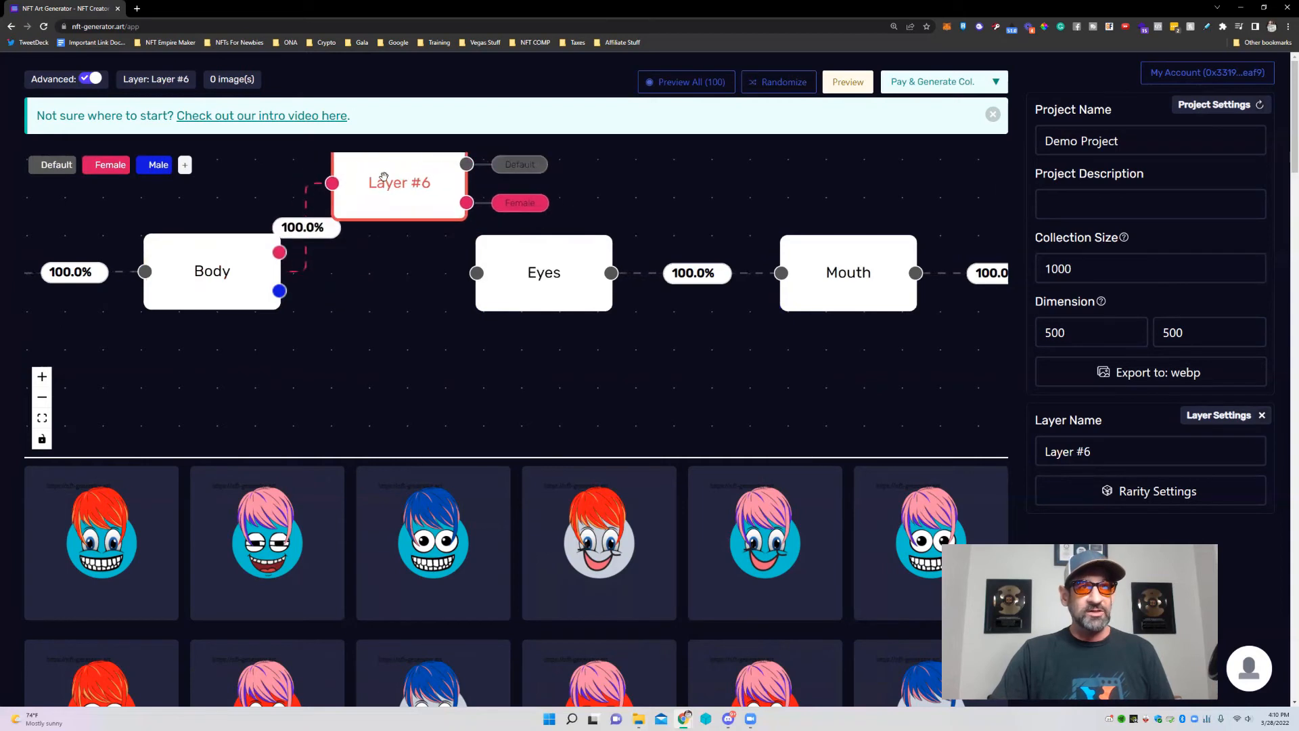
{"action": "left_click_drag", "start_coordinate": [558, 279], "coordinate": [822, 370]}
{"action": "scroll", "coordinate": [419, 257], "scroll_direction": "down", "scroll_amount": 2}
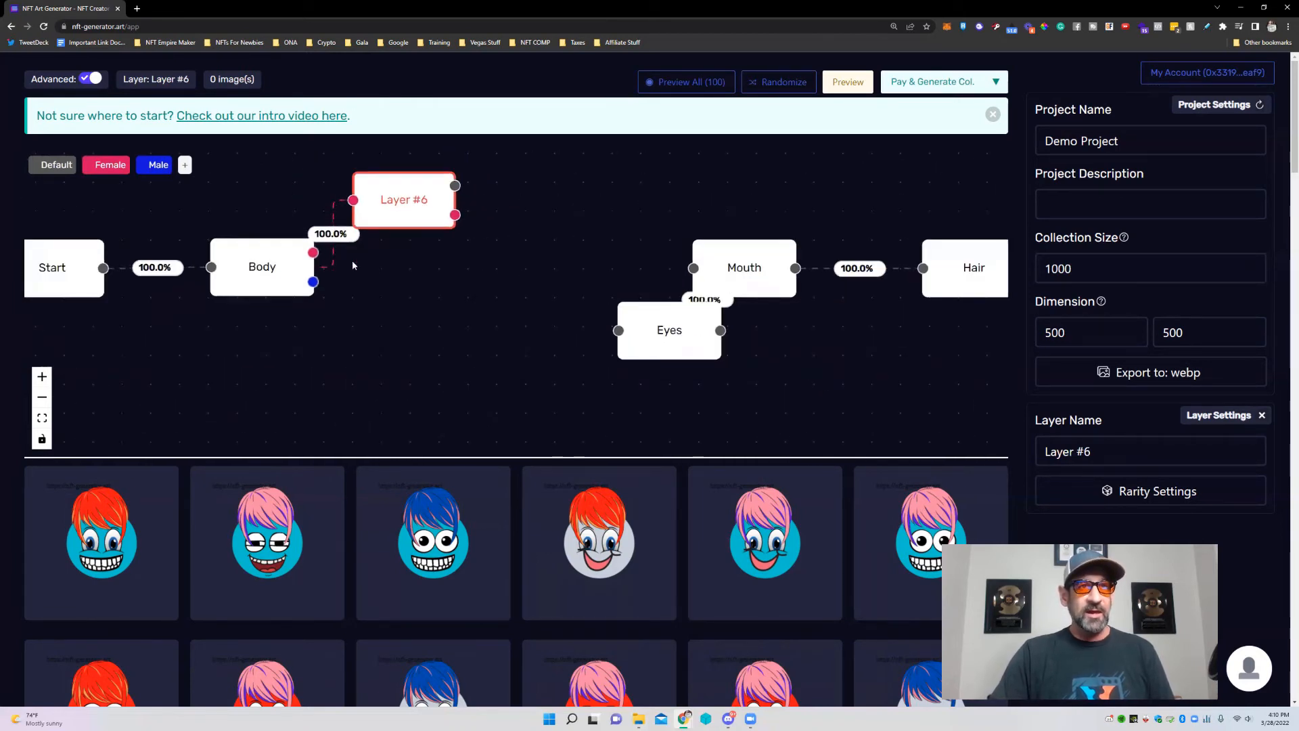
{"action": "left_click_drag", "start_coordinate": [408, 216], "coordinate": [480, 212]}
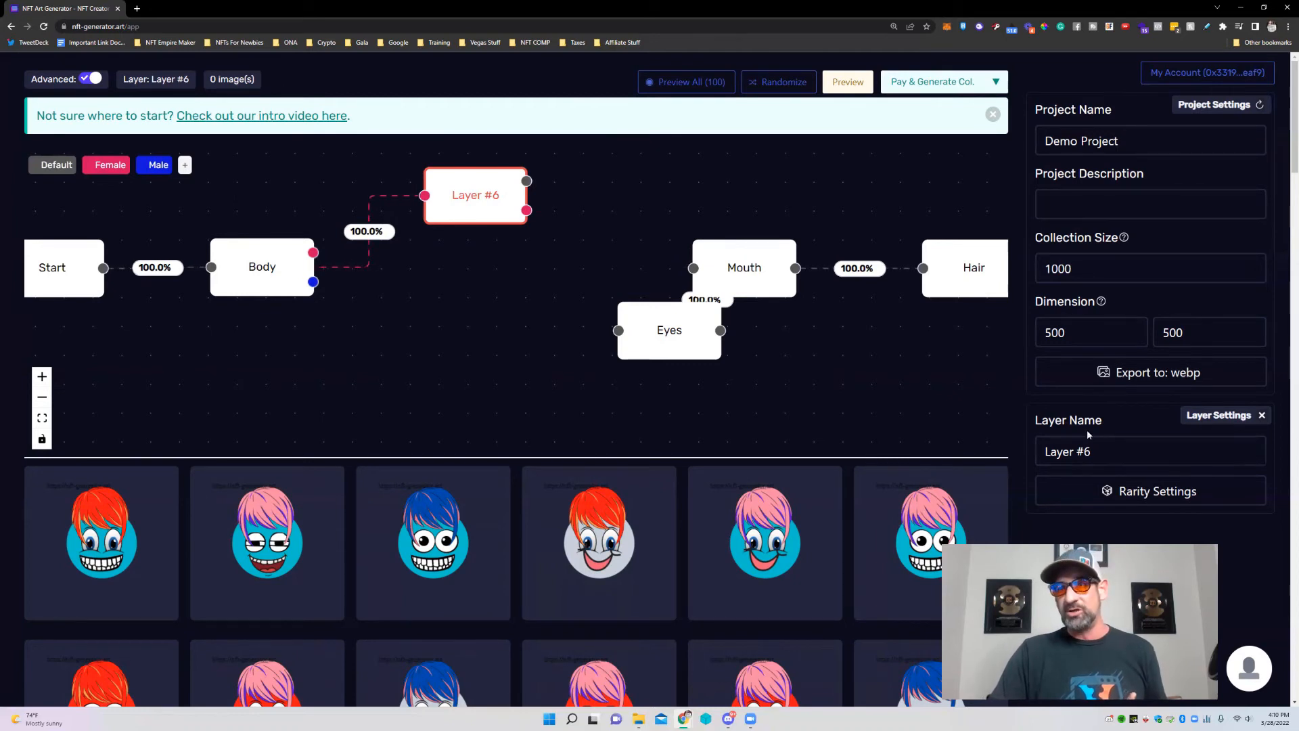
{"action": "left_click_drag", "start_coordinate": [1044, 452], "coordinate": [1089, 451]}
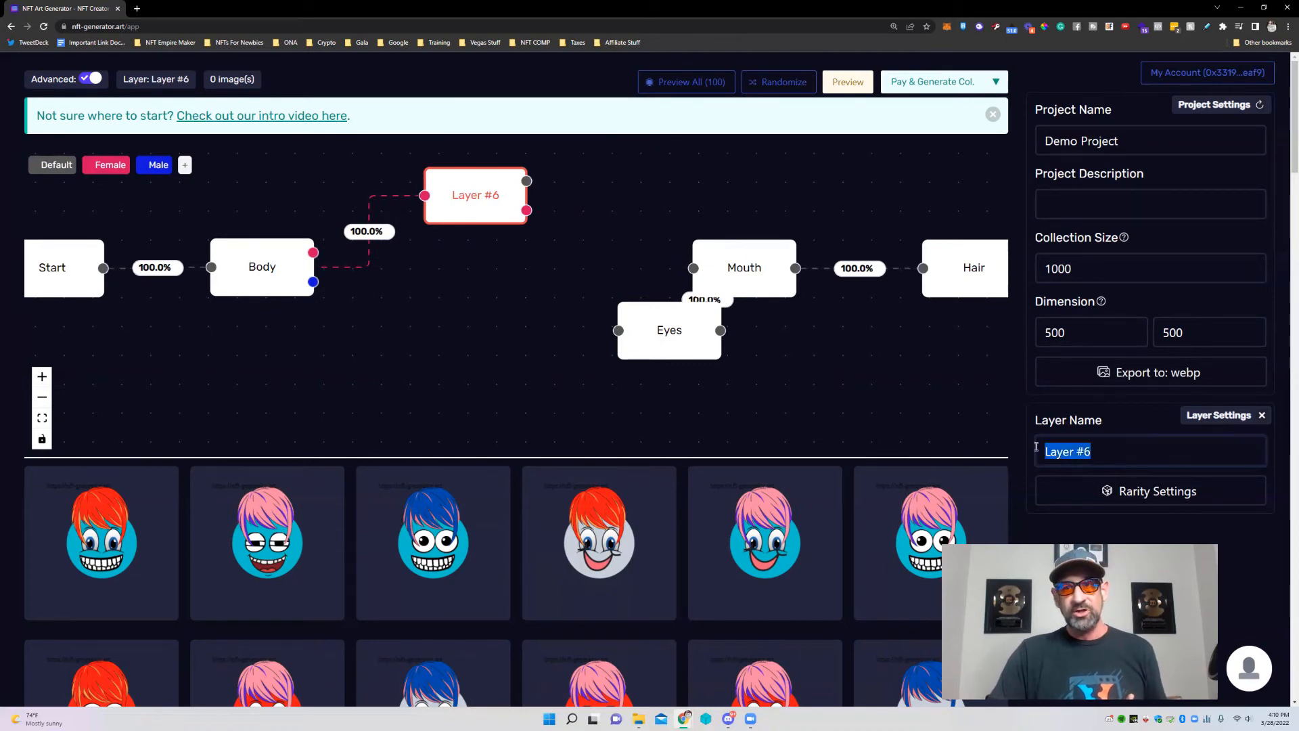
{"action": "type", "text": "Female"}
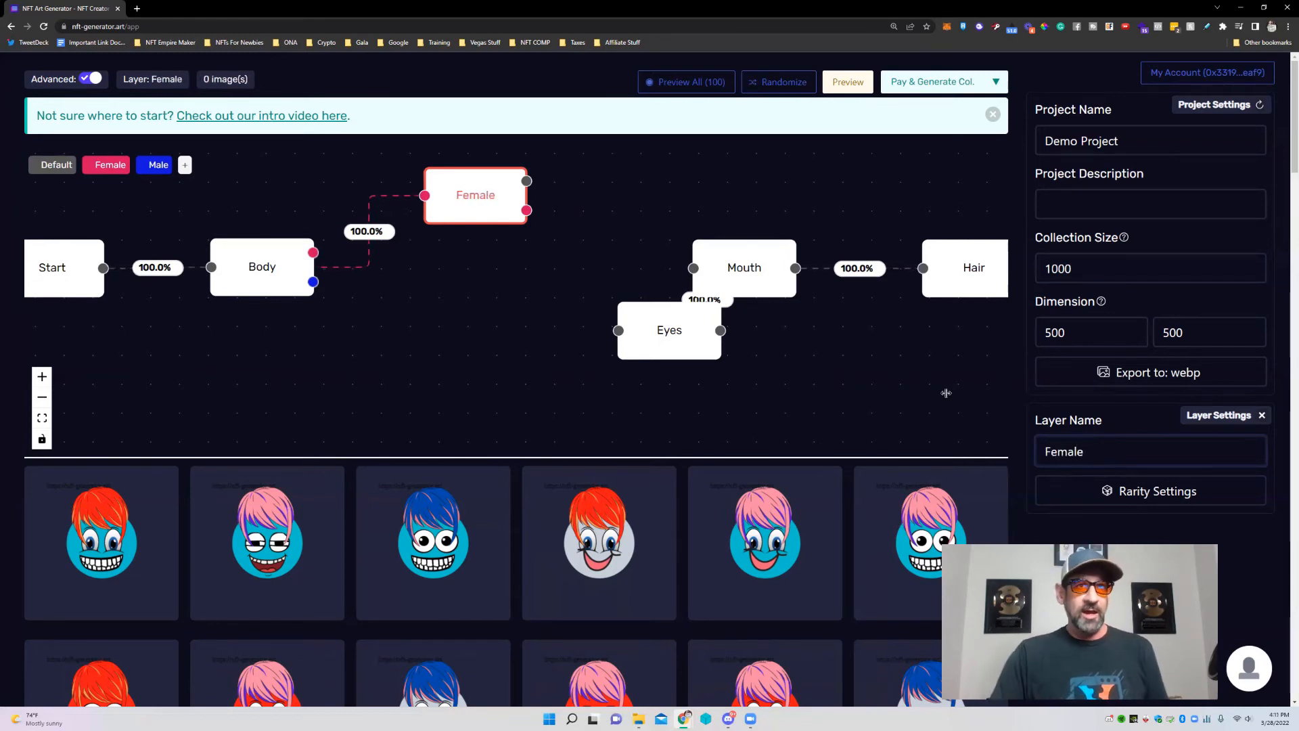
Add a Male-branch layer from Body named Male and place Eyes just before Mouth.
{"action": "left_click_drag", "start_coordinate": [313, 282], "coordinate": [477, 381]}
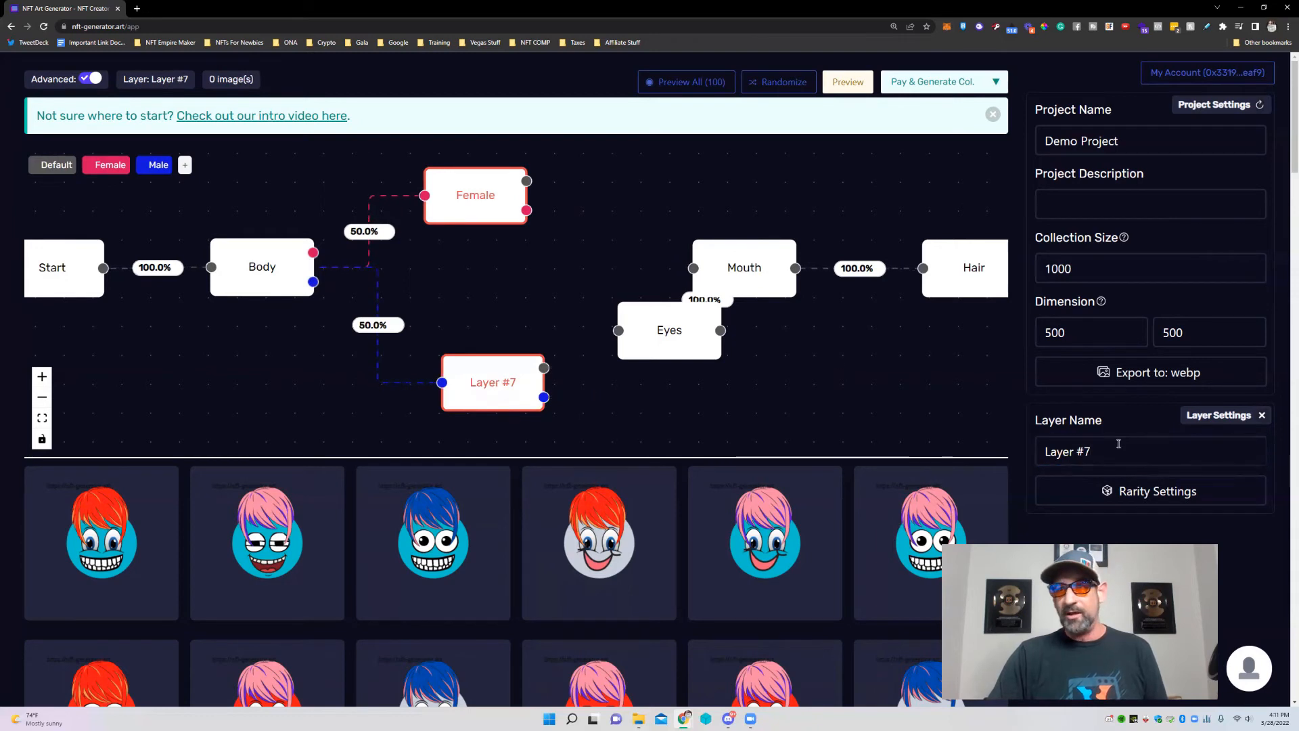
{"action": "left_click_drag", "start_coordinate": [1109, 452], "coordinate": [1035, 453]}
{"action": "type", "text": "Male"}
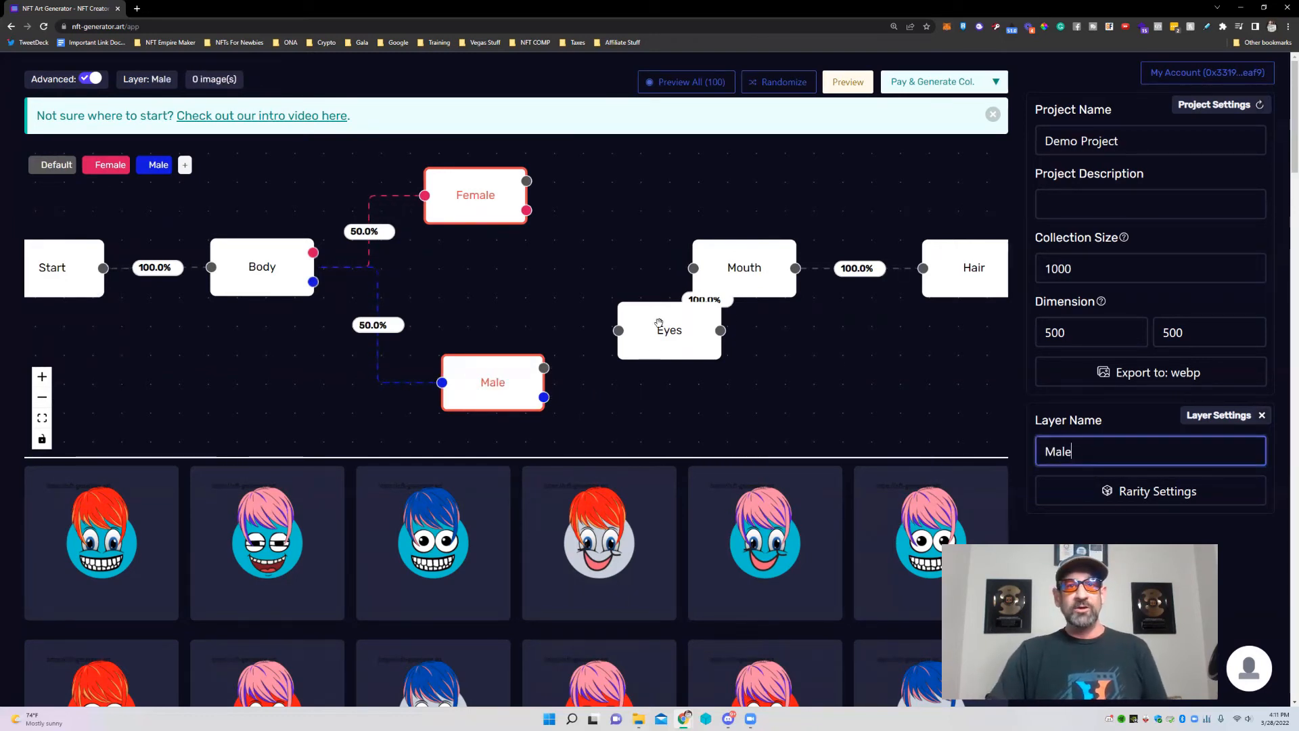
{"action": "left_click_drag", "start_coordinate": [659, 322], "coordinate": [565, 277]}
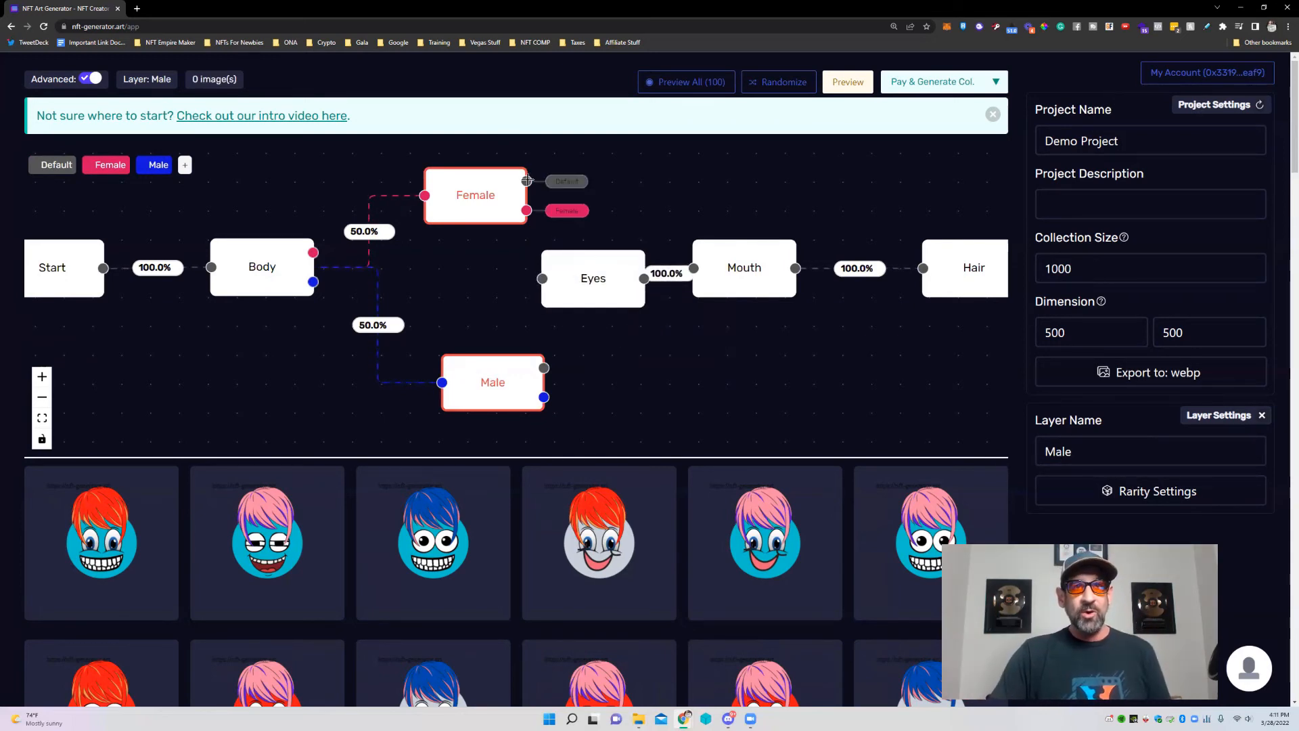
Connect the Female and Male layers into Eyes and move Mouth further right.
{"action": "left_click_drag", "start_coordinate": [527, 180], "coordinate": [542, 278]}
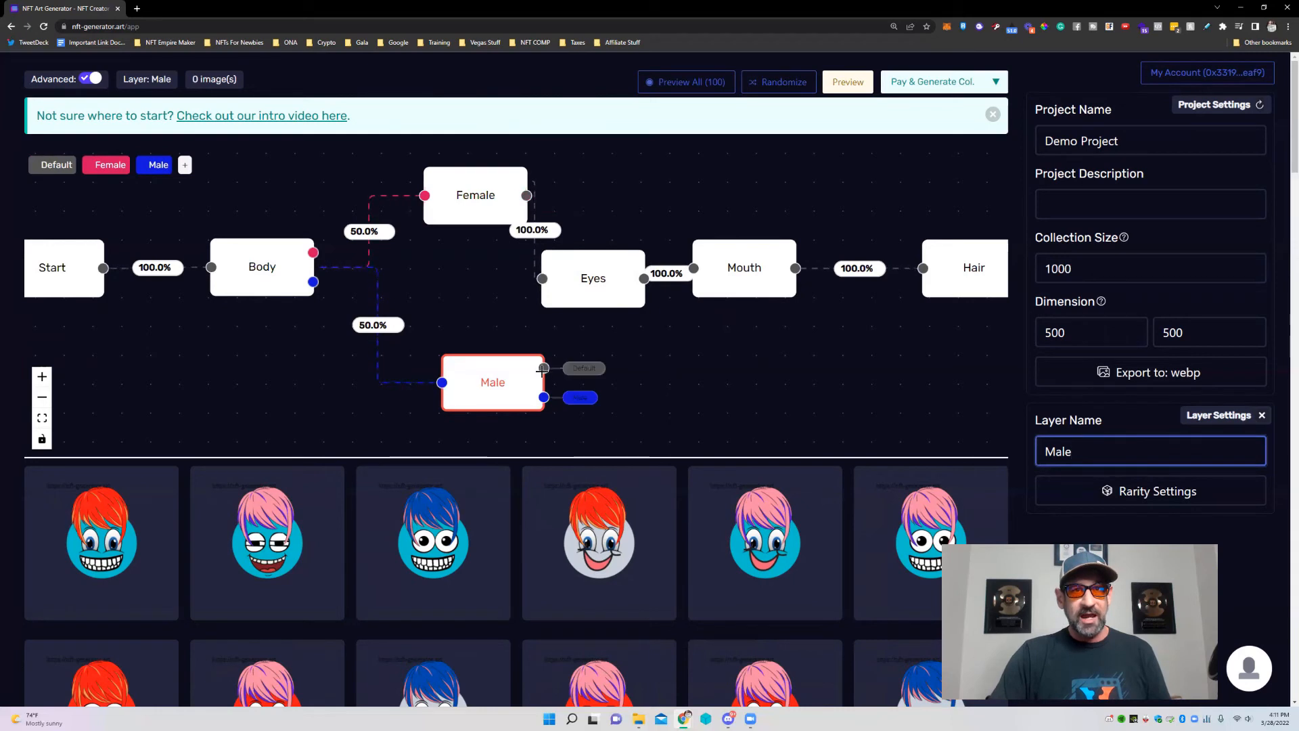
{"action": "left_click_drag", "start_coordinate": [543, 368], "coordinate": [639, 282]}
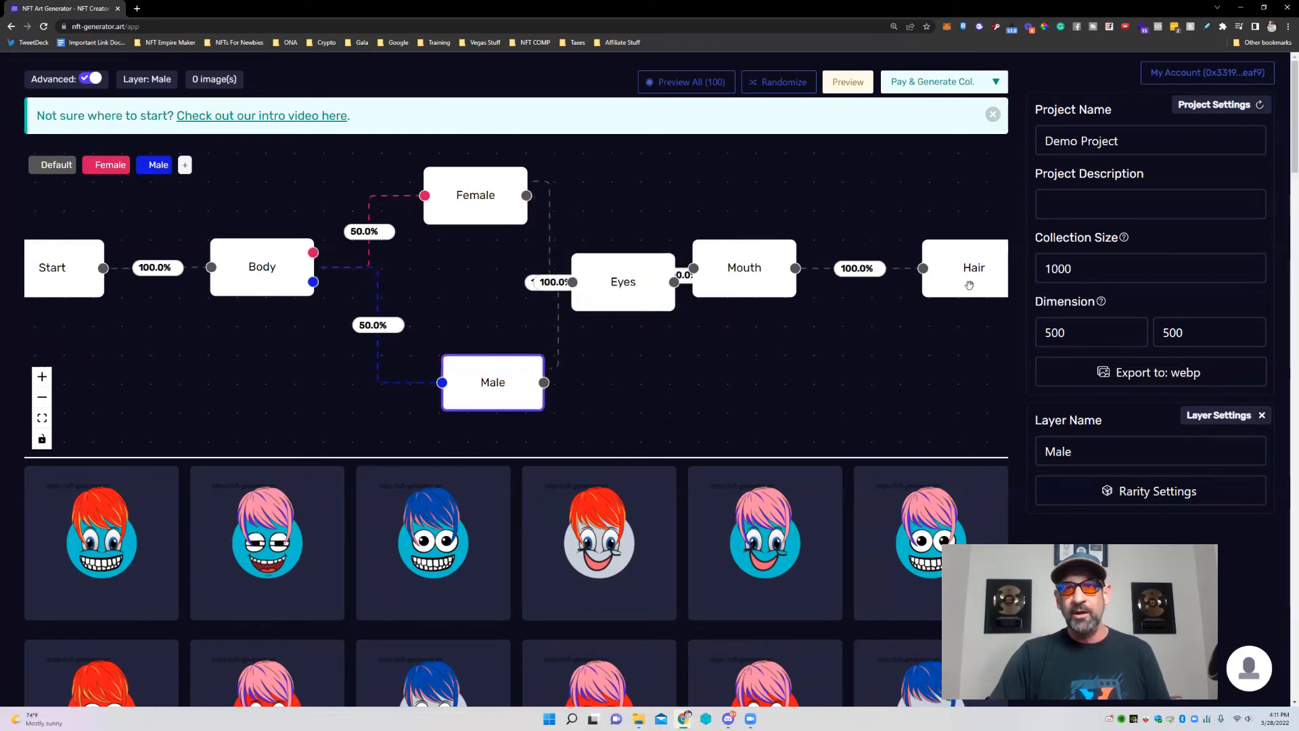
{"action": "scroll", "coordinate": [822, 337], "scroll_direction": "down", "scroll_amount": 3}
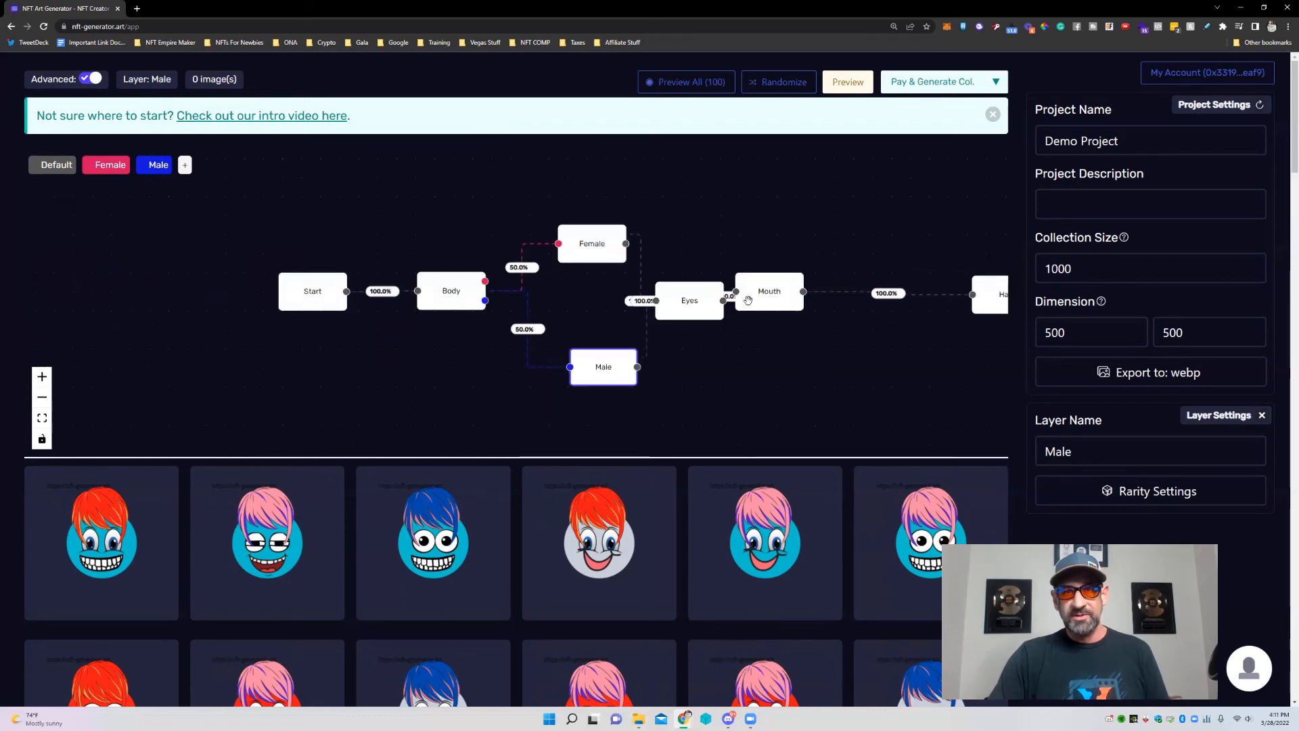
{"action": "left_click_drag", "start_coordinate": [748, 300], "coordinate": [879, 304]}
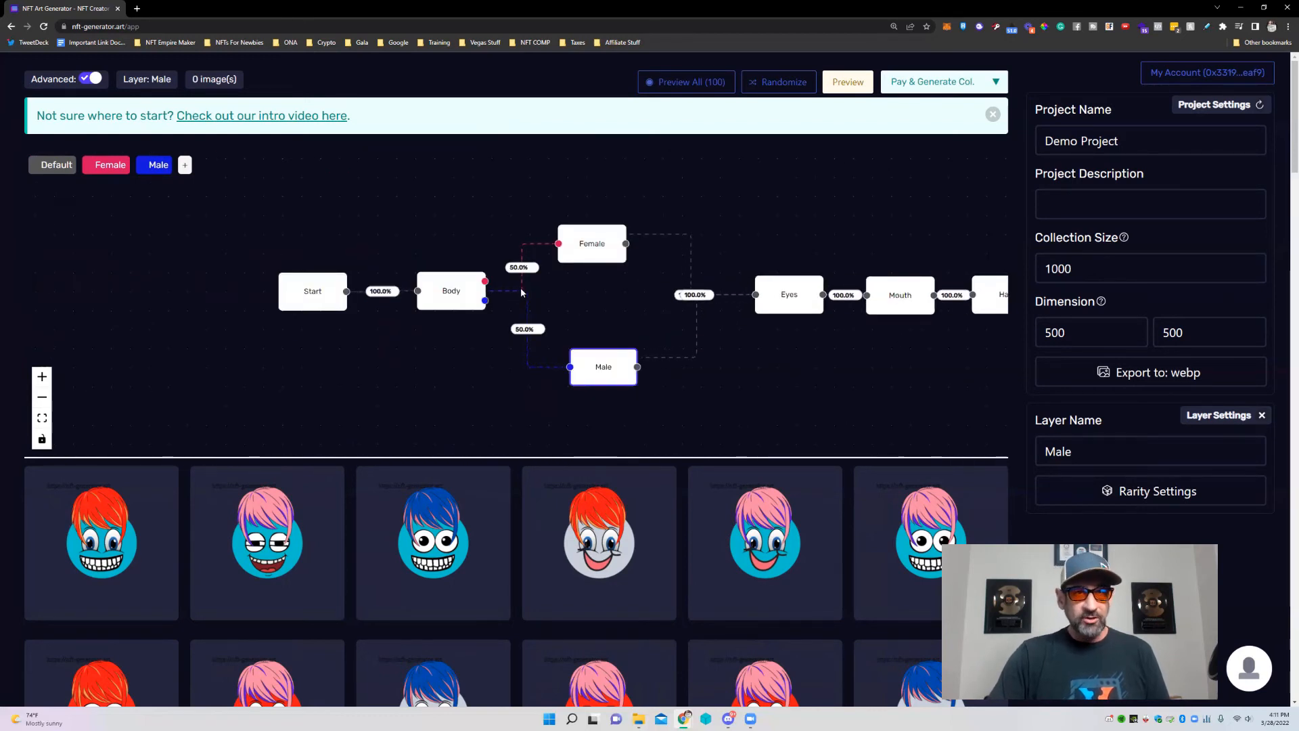
{"action": "scroll", "coordinate": [523, 291], "scroll_direction": "up", "scroll_amount": 3}
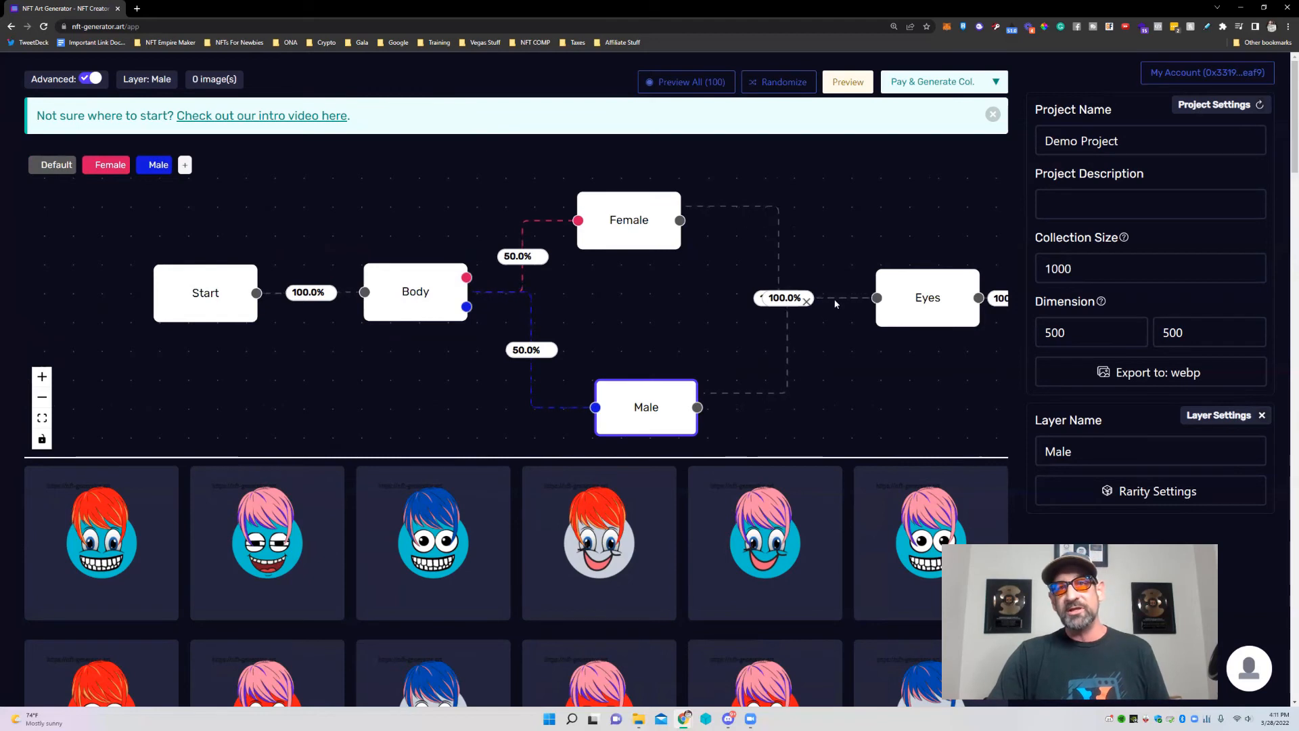
Space End further from Hair and nudge the Body node into place.
{"action": "left_click_drag", "start_coordinate": [932, 310], "coordinate": [784, 313]}
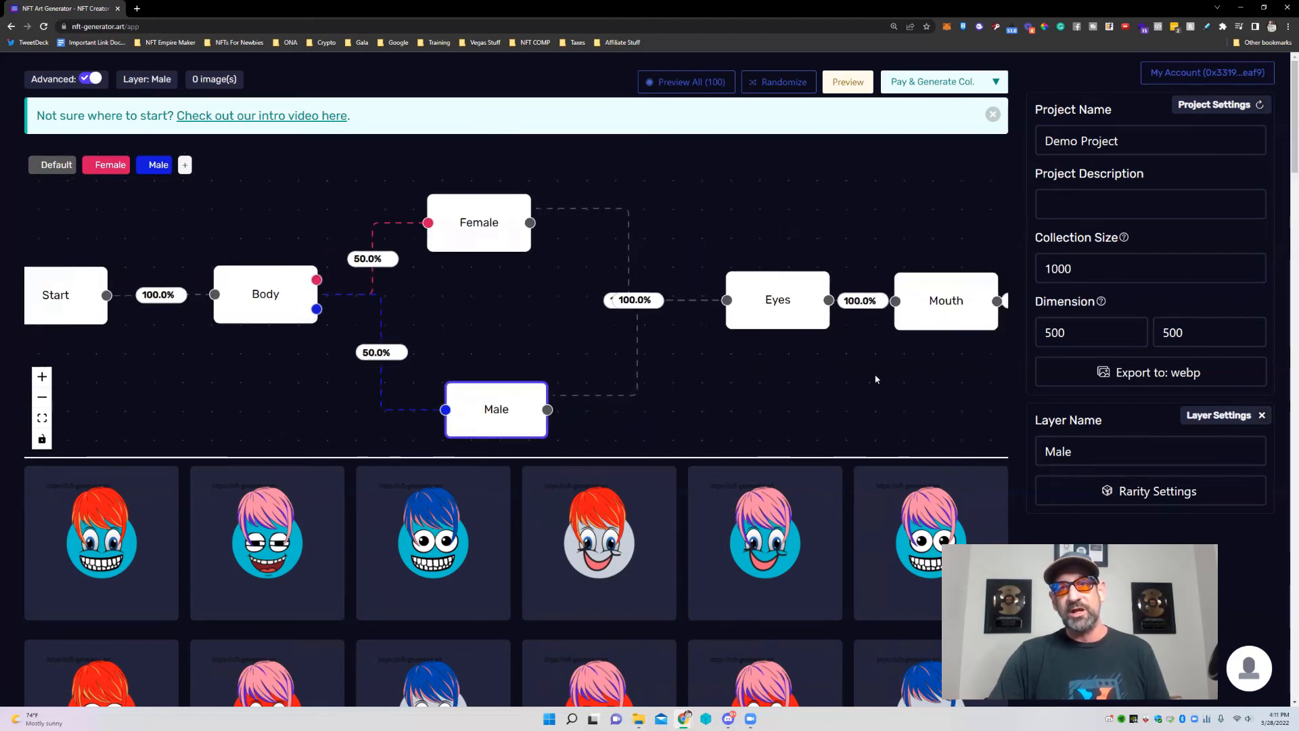
{"action": "left_click_drag", "start_coordinate": [984, 362], "coordinate": [768, 372]}
{"action": "left_click_drag", "start_coordinate": [980, 379], "coordinate": [807, 368]}
{"action": "left_click_drag", "start_coordinate": [866, 301], "coordinate": [965, 299]}
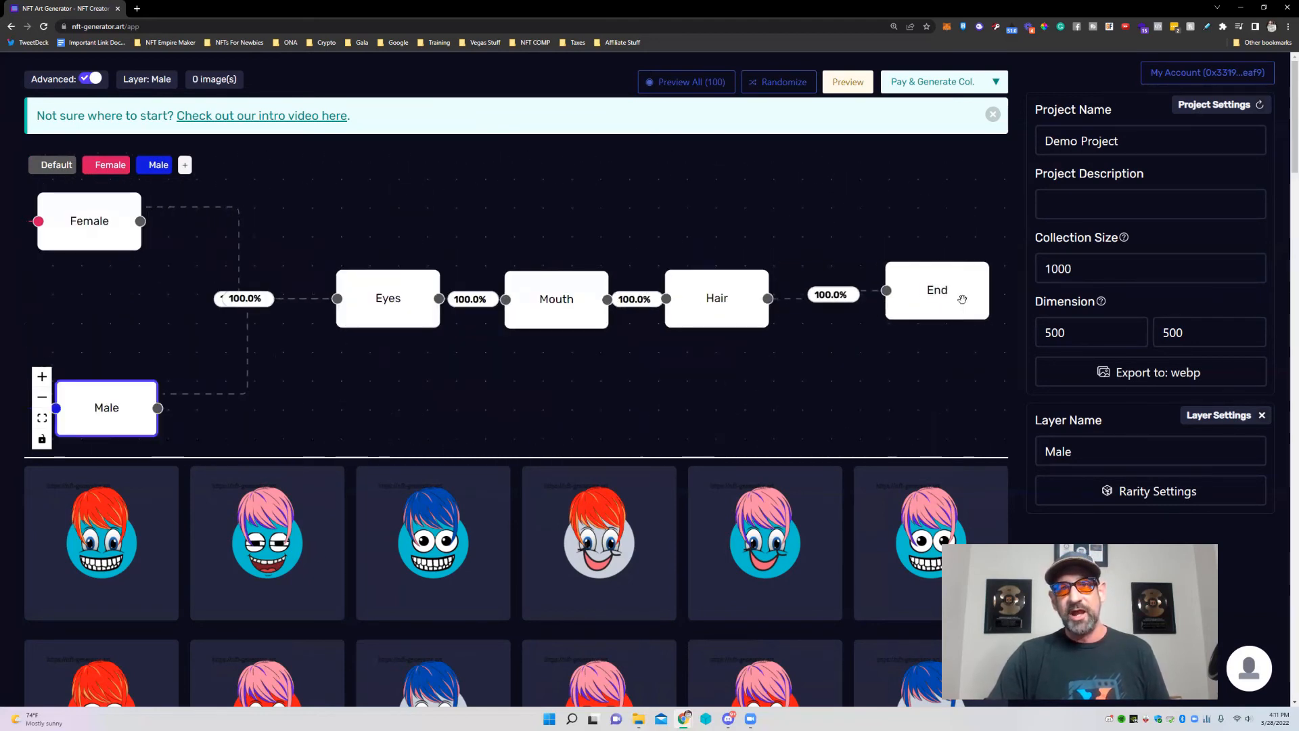
{"action": "left_click_drag", "start_coordinate": [671, 356], "coordinate": [847, 337]}
{"action": "left_click_drag", "start_coordinate": [538, 339], "coordinate": [762, 329]}
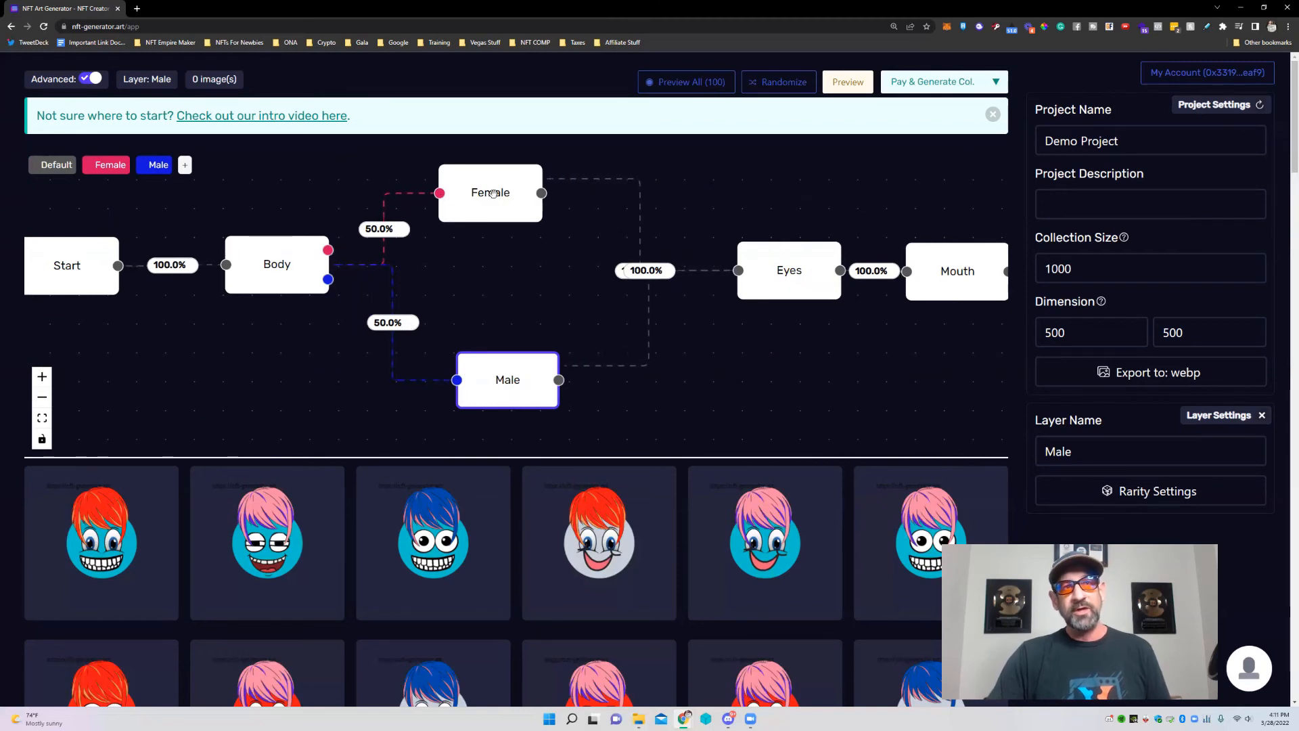
{"action": "left_click_drag", "start_coordinate": [210, 336], "coordinate": [377, 370]}
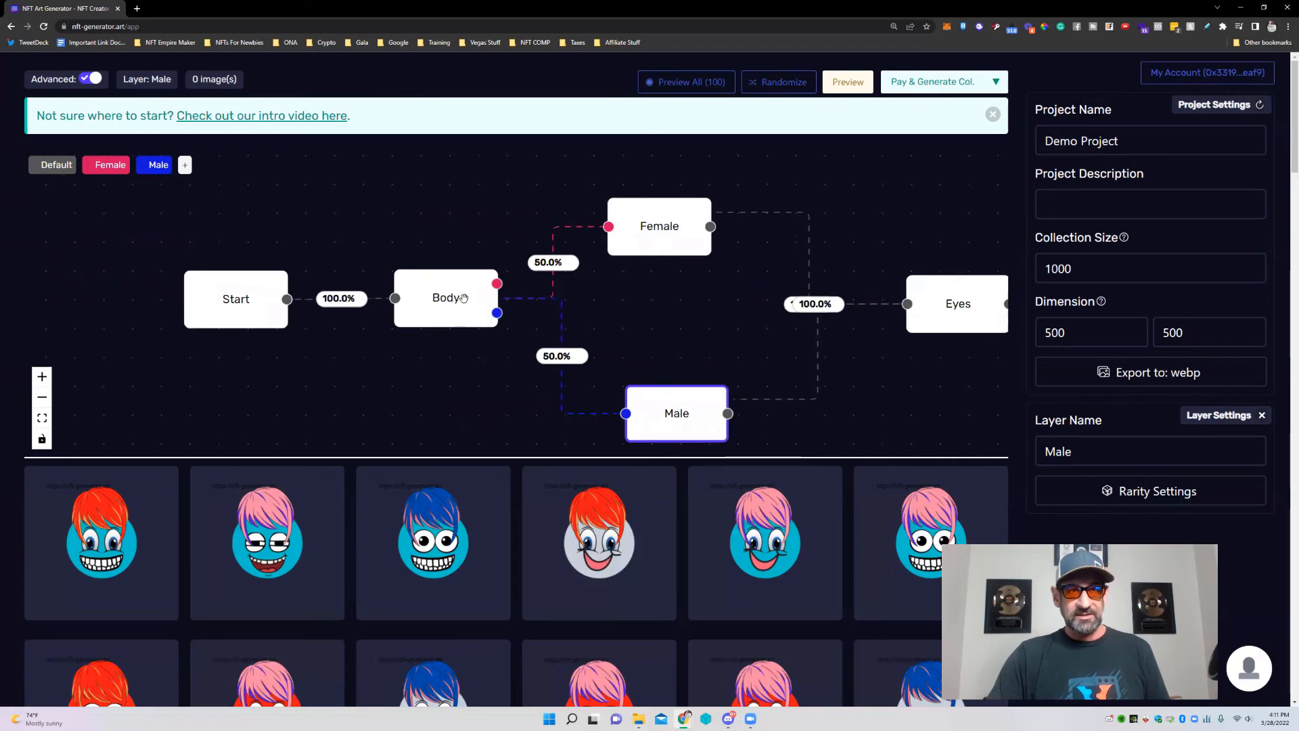
{"action": "left_click", "coordinate": [405, 305]}
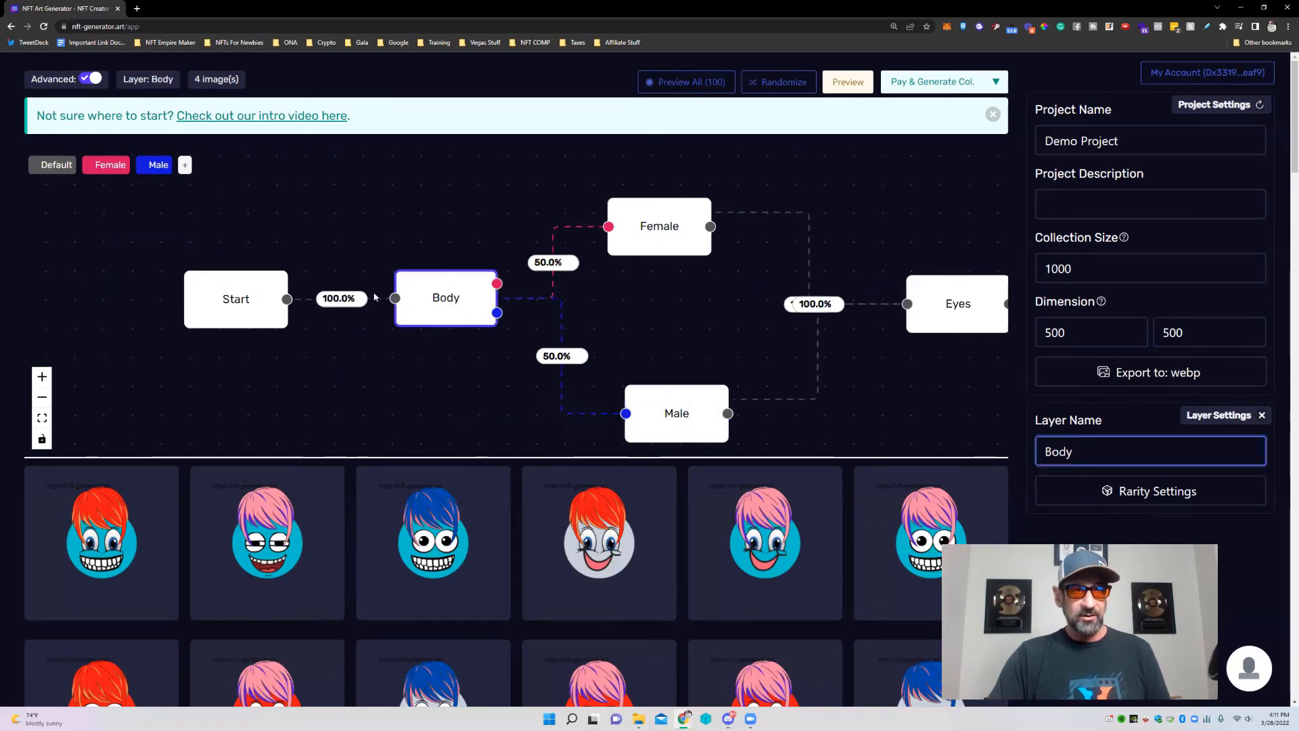
{"action": "mouse_move", "coordinate": [476, 308]}
{"action": "left_mouse_down"}
{"action": "mouse_move", "coordinate": [400, 301]}
{"action": "mouse_move", "coordinate": [454, 312]}
{"action": "mouse_move", "coordinate": [465, 291]}
{"action": "left_mouse_up"}
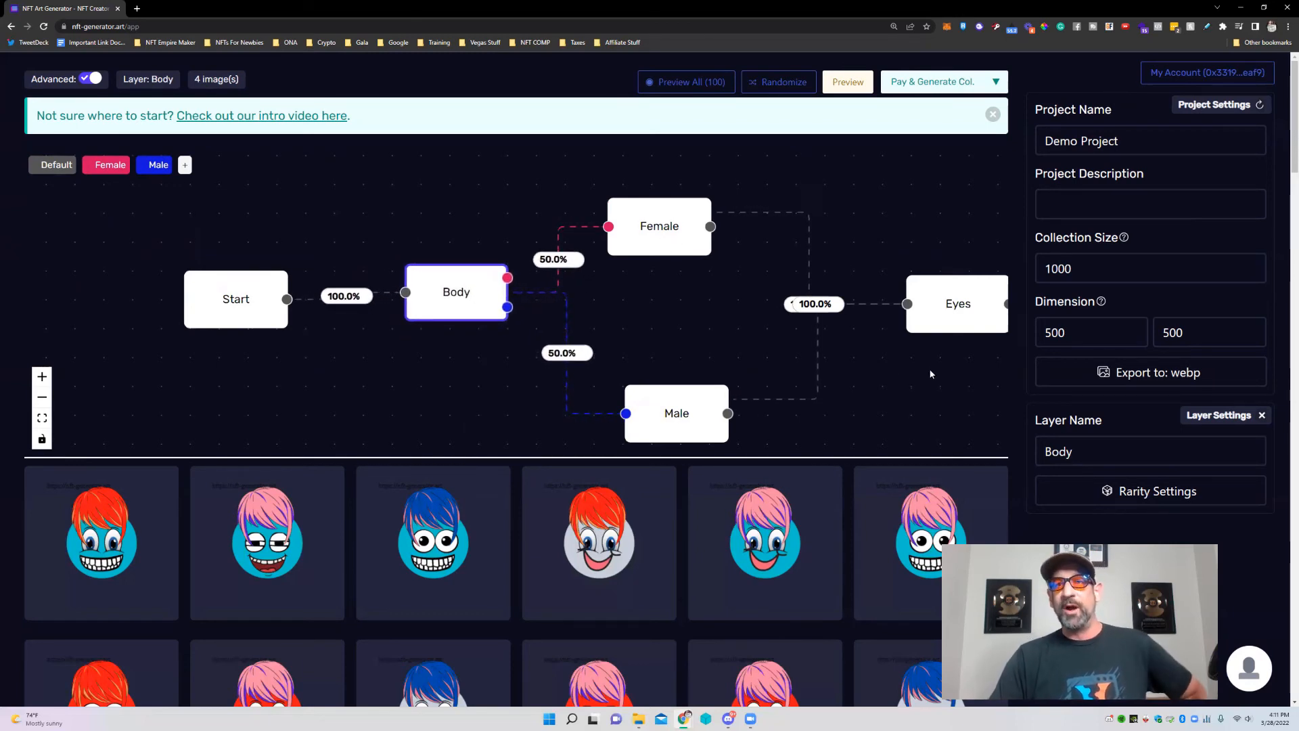
Spread Mouth and Hair to the right, pull Eyes left, and cut the Eyes–Mouth link.
{"action": "left_click_drag", "start_coordinate": [853, 383], "coordinate": [520, 324]}
{"action": "left_click_drag", "start_coordinate": [634, 357], "coordinate": [559, 403]}
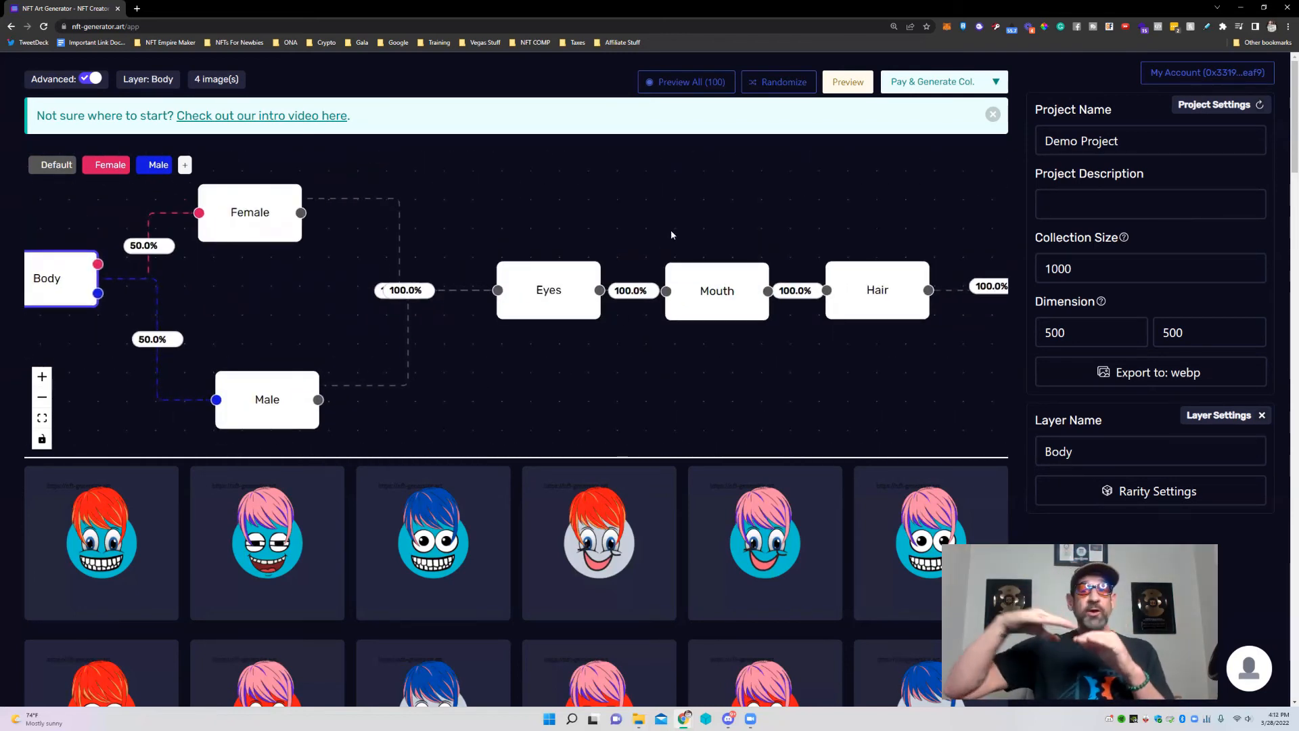
{"action": "left_click_drag", "start_coordinate": [537, 286], "coordinate": [538, 286]}
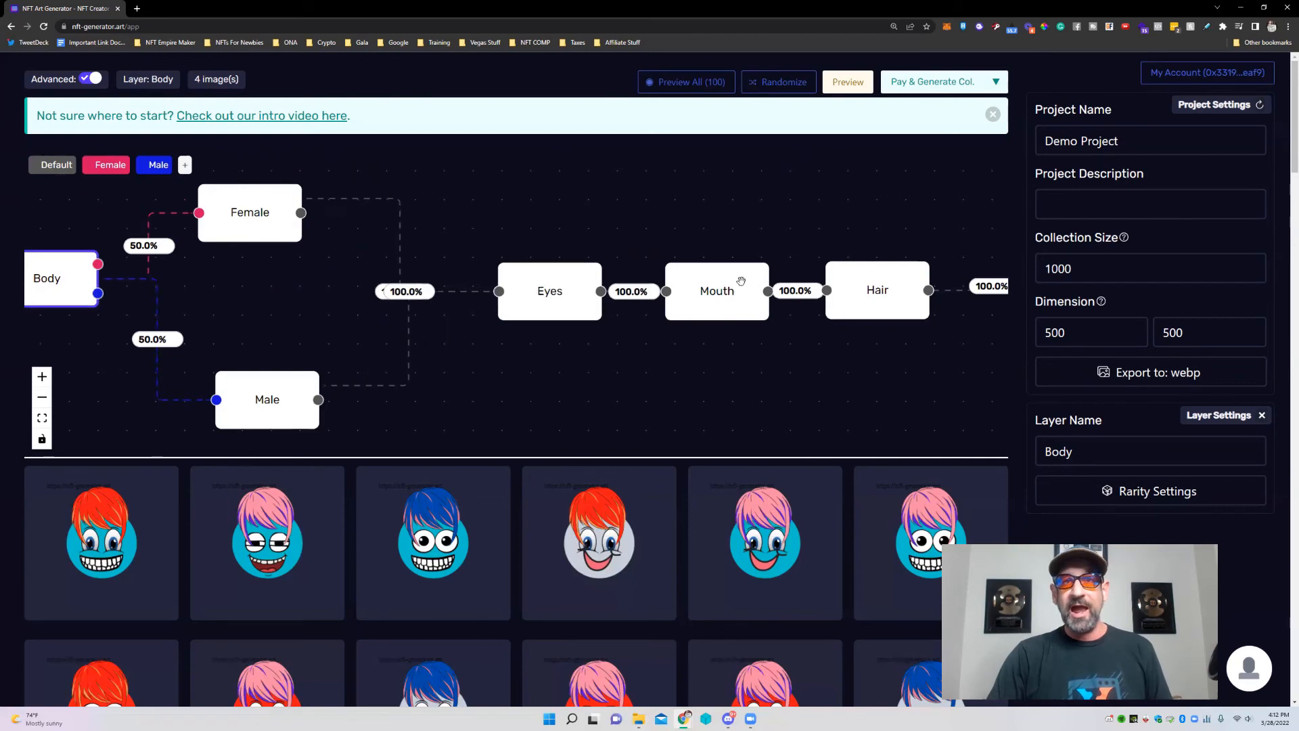
{"action": "left_click_drag", "start_coordinate": [855, 289], "coordinate": [1004, 303]}
{"action": "left_click_drag", "start_coordinate": [738, 290], "coordinate": [752, 298]}
{"action": "left_click_drag", "start_coordinate": [939, 270], "coordinate": [981, 274]}
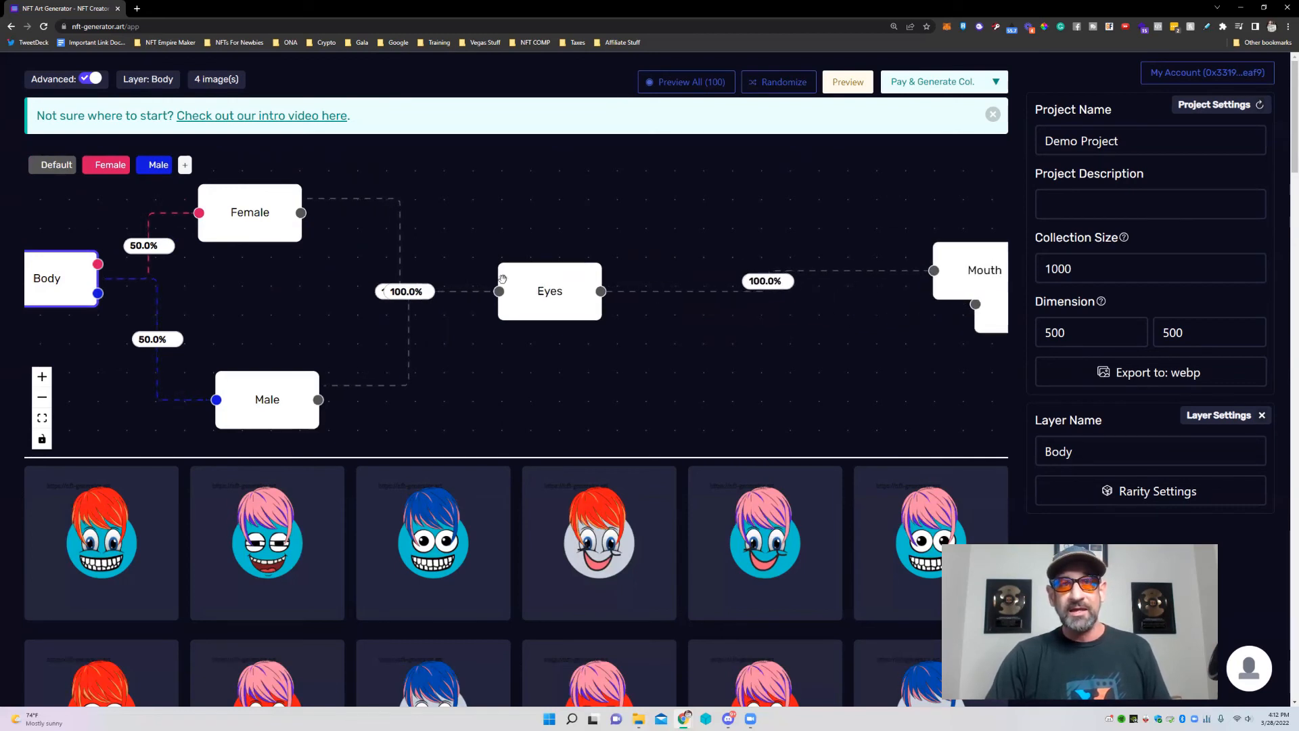
{"action": "left_click_drag", "start_coordinate": [551, 298], "coordinate": [476, 282]}
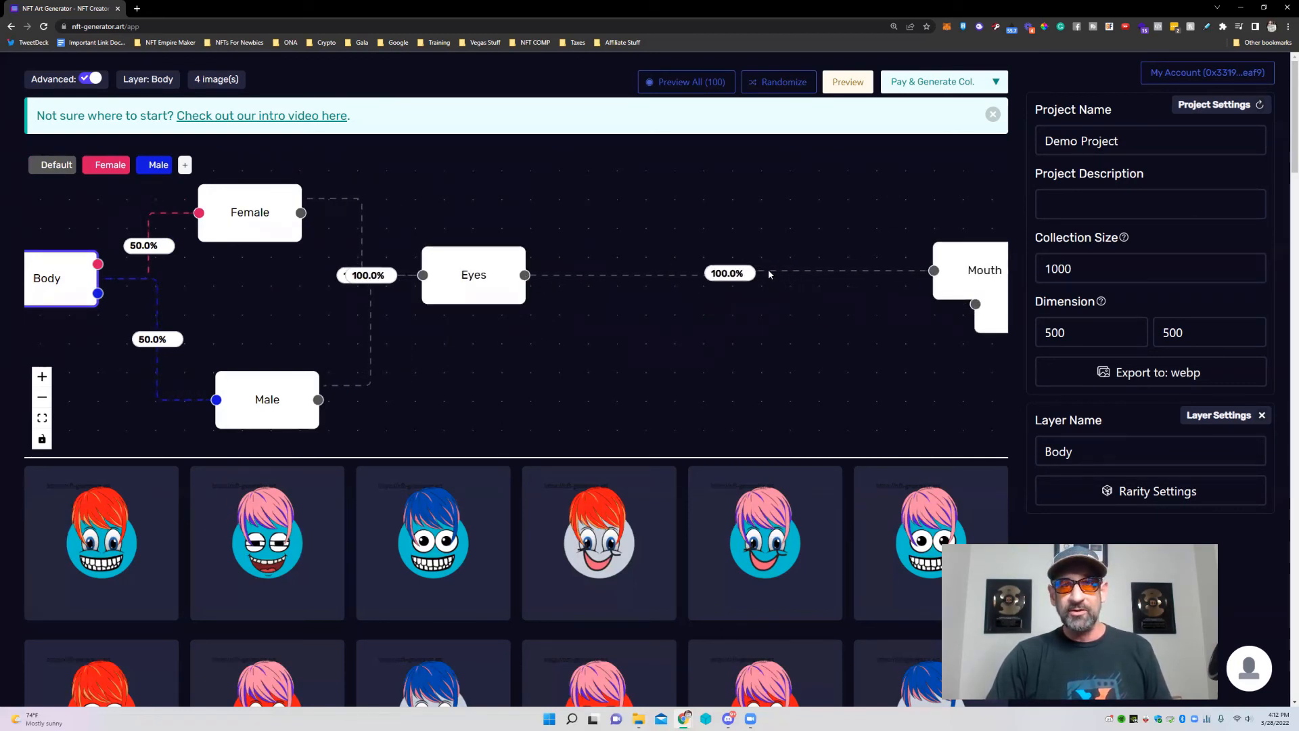
{"action": "left_click", "coordinate": [747, 274]}
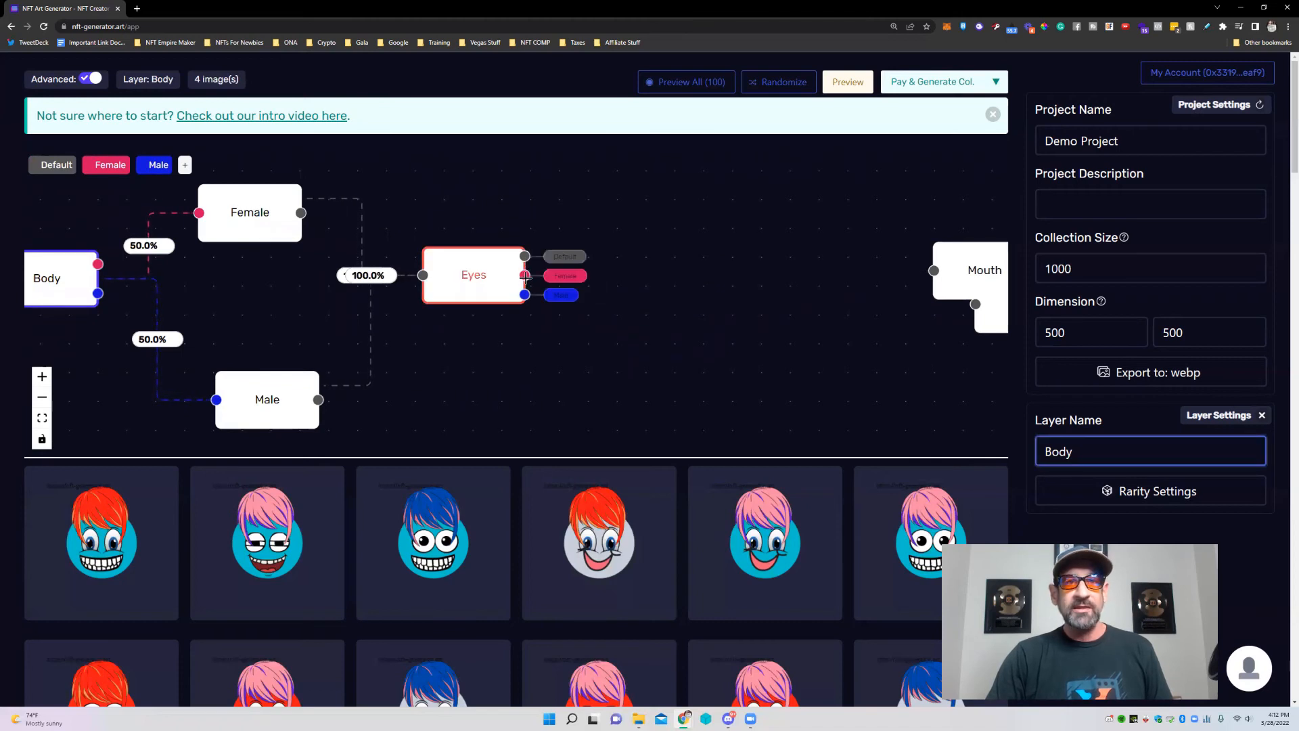
Add 50% layers on Eyes' Female and Male branches, naming the first one Female.
{"action": "left_click", "coordinate": [541, 275]}
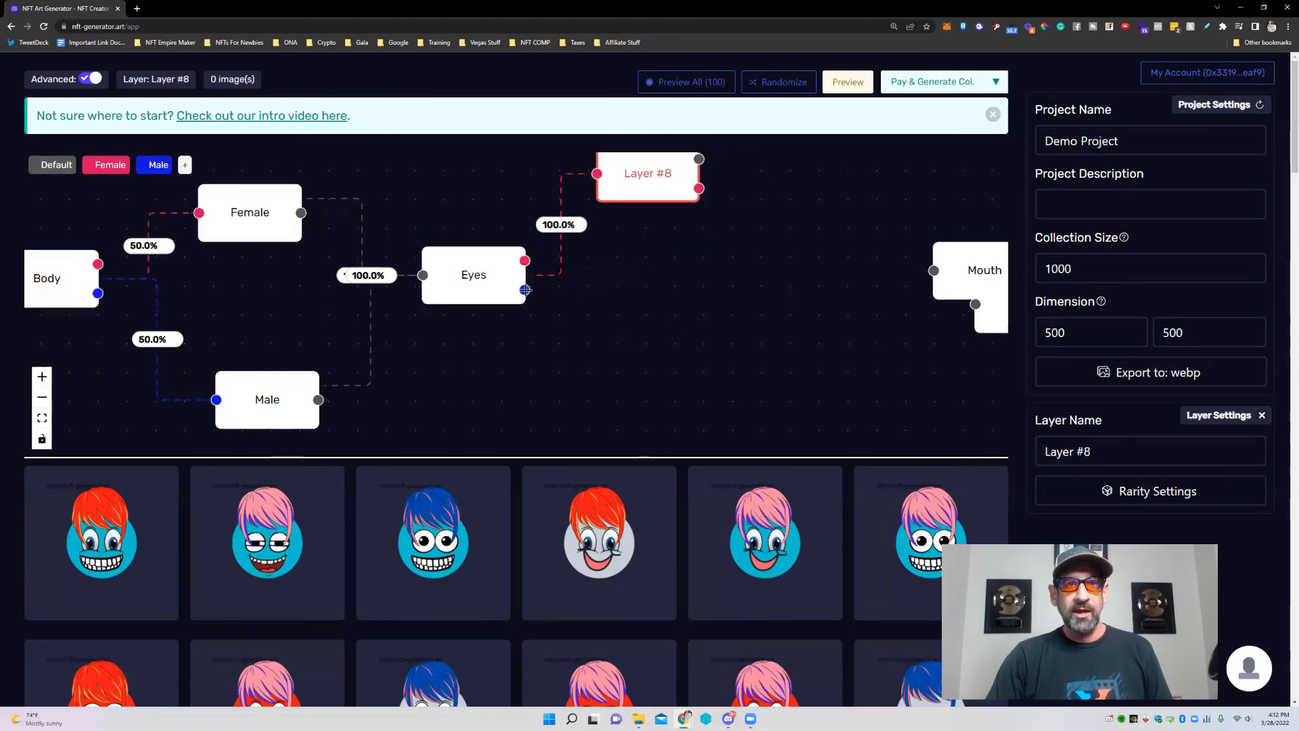
{"action": "left_click", "coordinate": [542, 292]}
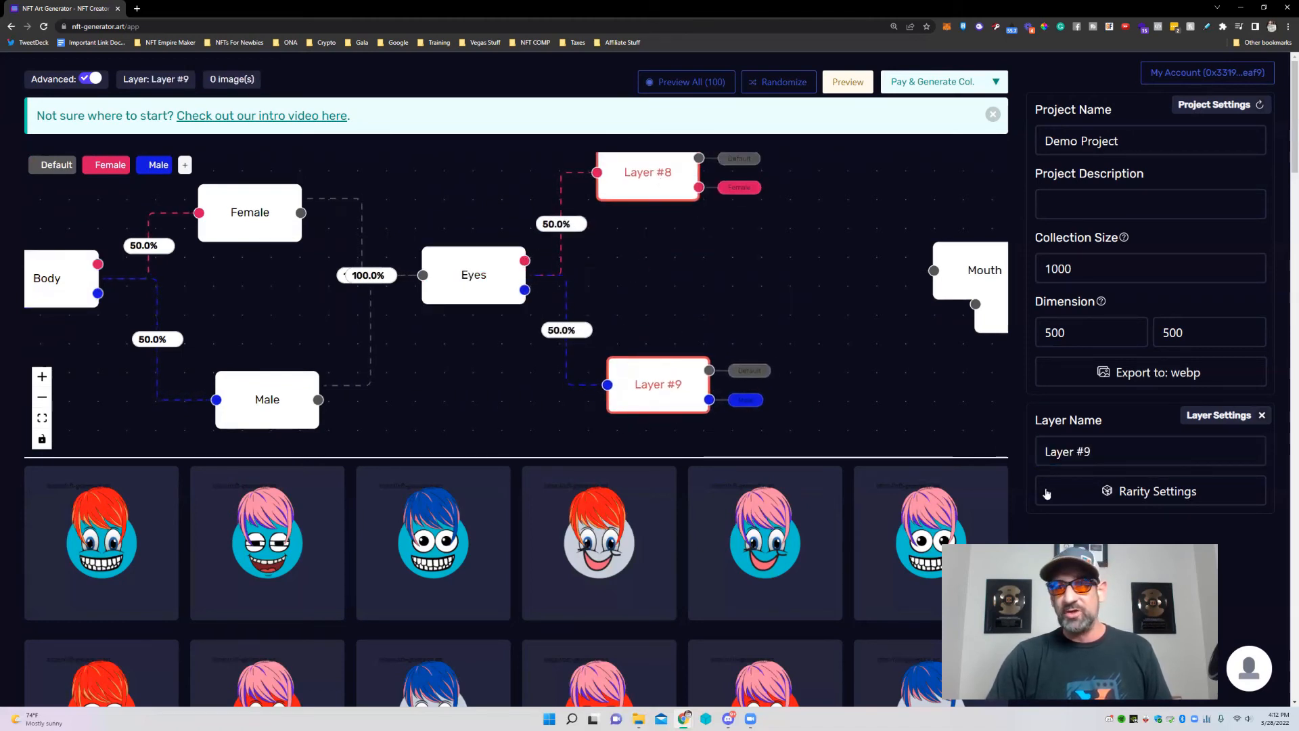
{"action": "triple_click", "coordinate": [1050, 438]}
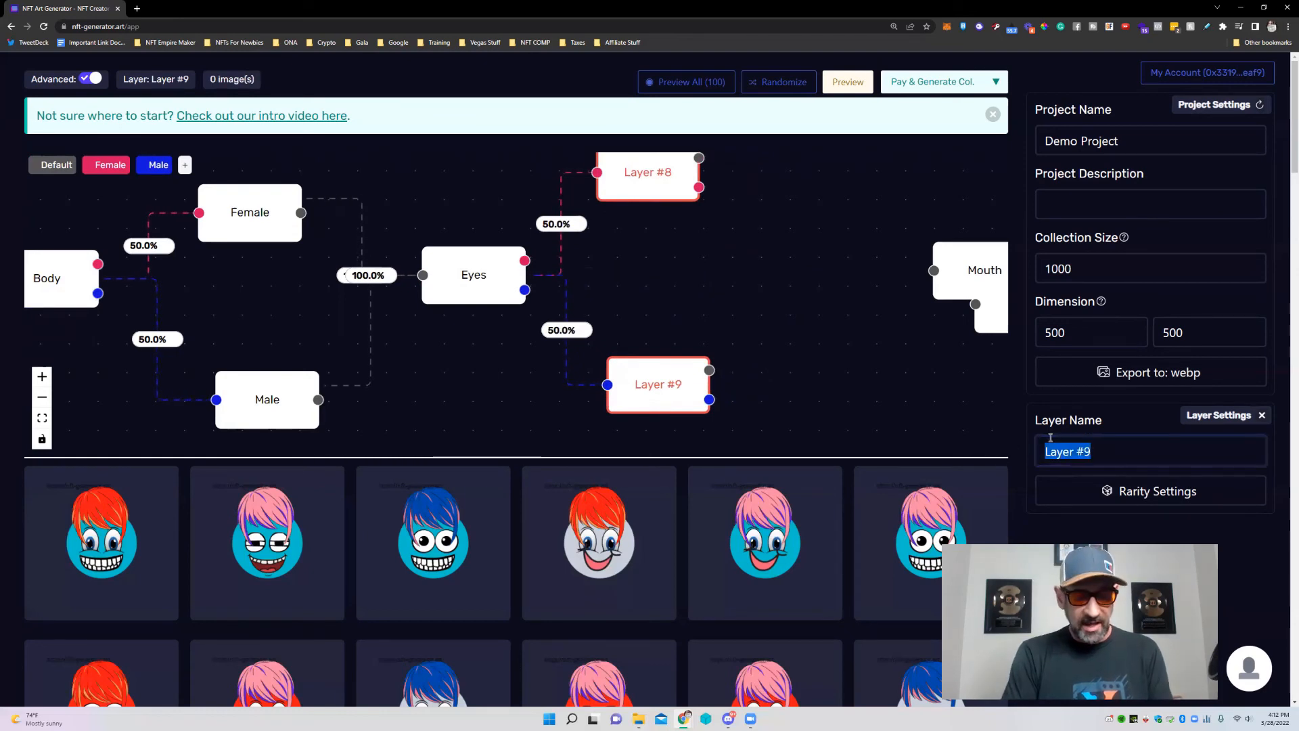
{"action": "type", "text": "Female"}
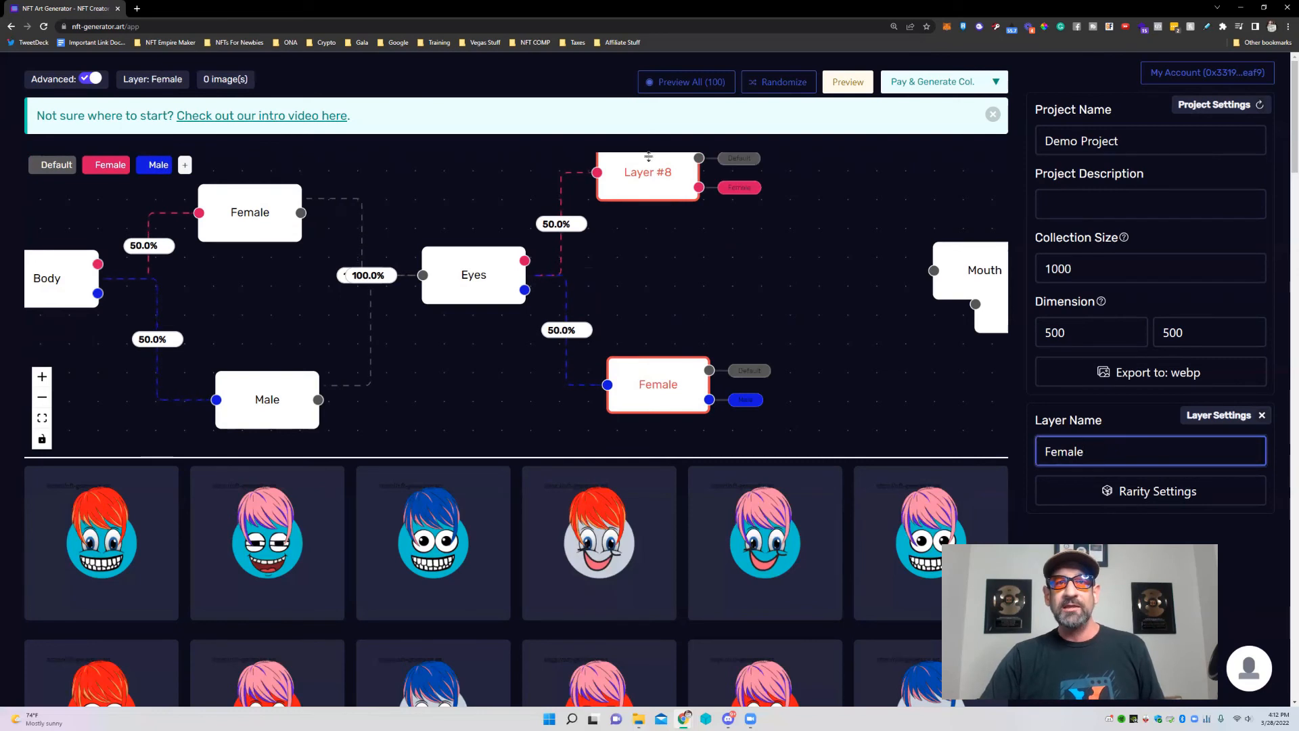
Rename the lower Eyes branch layer to Male Eyes.
{"action": "left_click", "coordinate": [649, 162]}
{"action": "left_click_drag", "start_coordinate": [666, 385], "coordinate": [675, 391]}
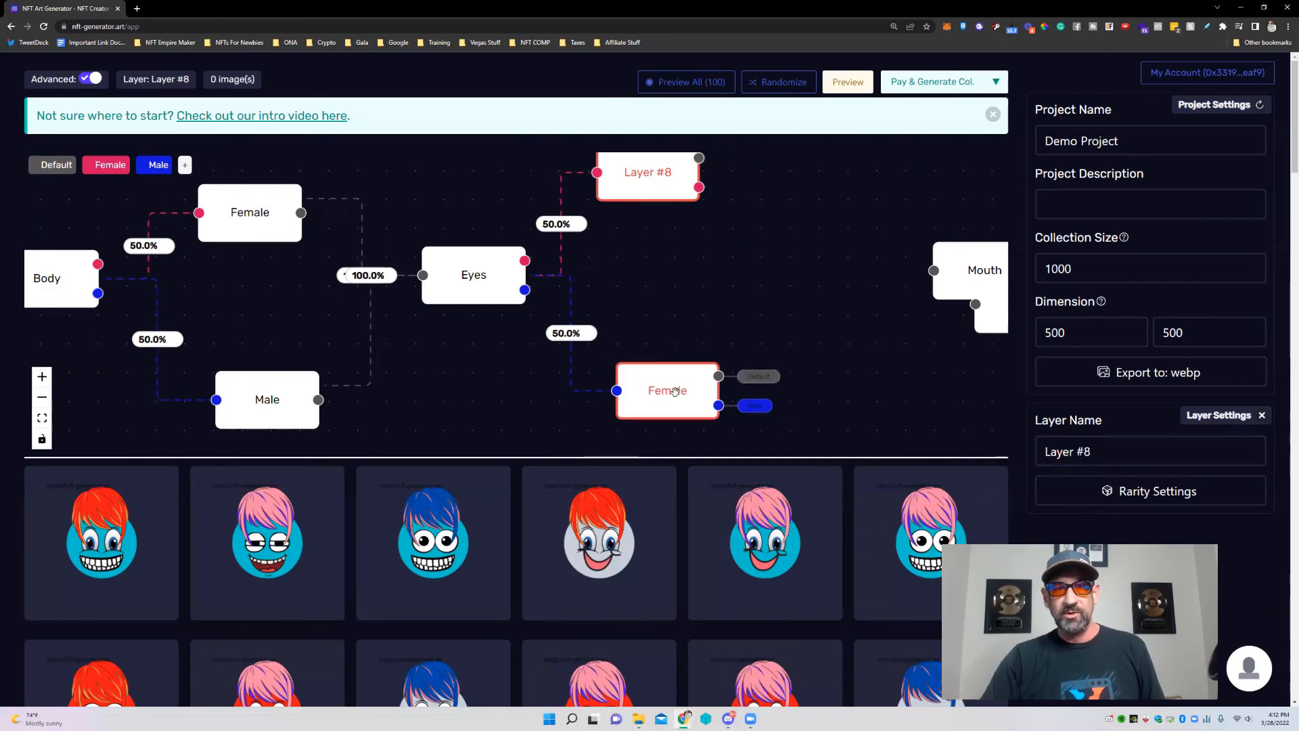
{"action": "left_click_drag", "start_coordinate": [1123, 451], "coordinate": [1002, 458]}
{"action": "type", "text": "M"}
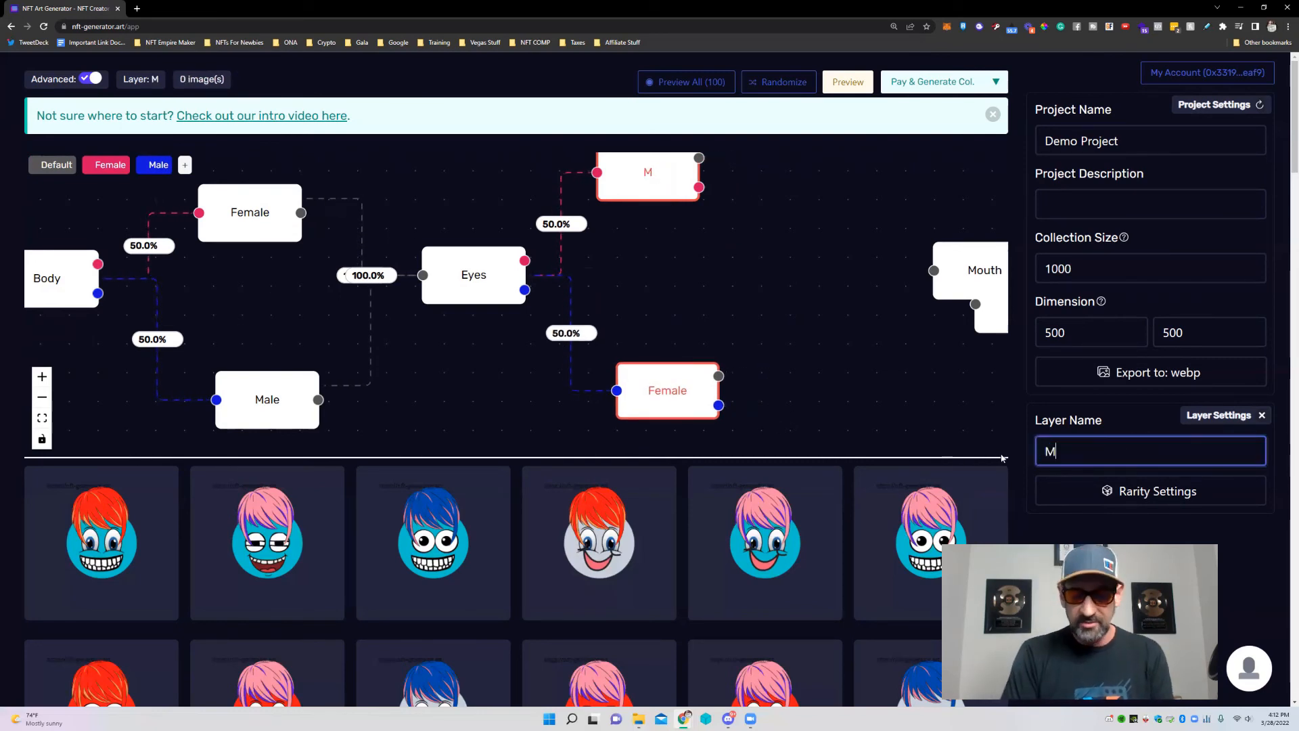
{"action": "type", "text": "ale e"}
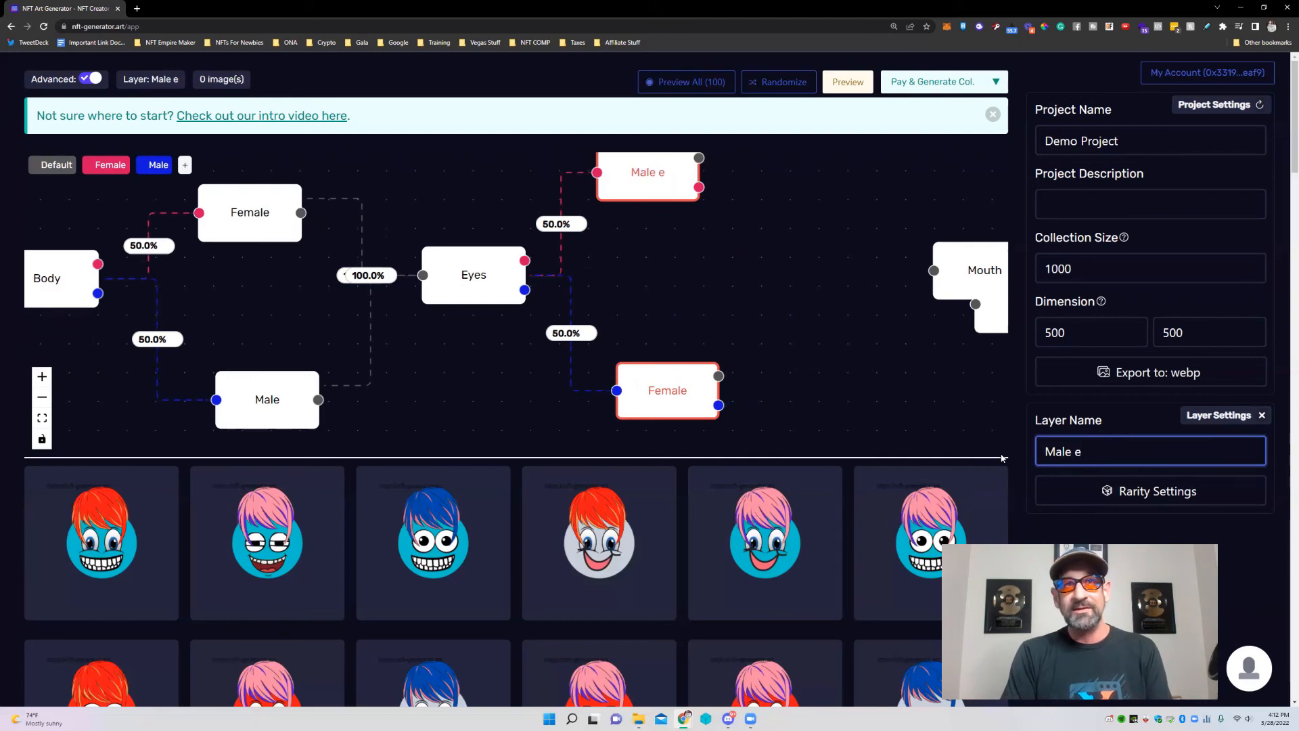
{"action": "key", "text": "BackSpace"}
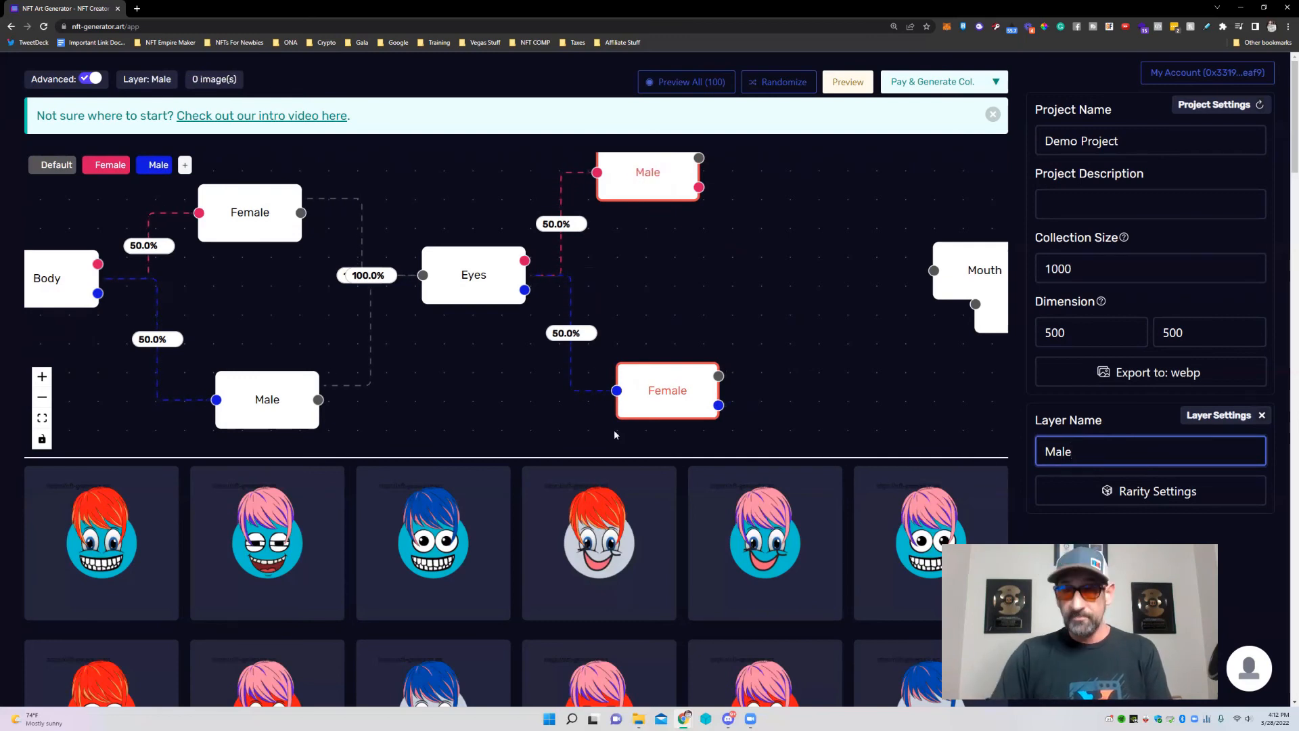
{"action": "left_click", "coordinate": [648, 398]}
{"action": "left_click_drag", "start_coordinate": [1151, 453], "coordinate": [1011, 449]}
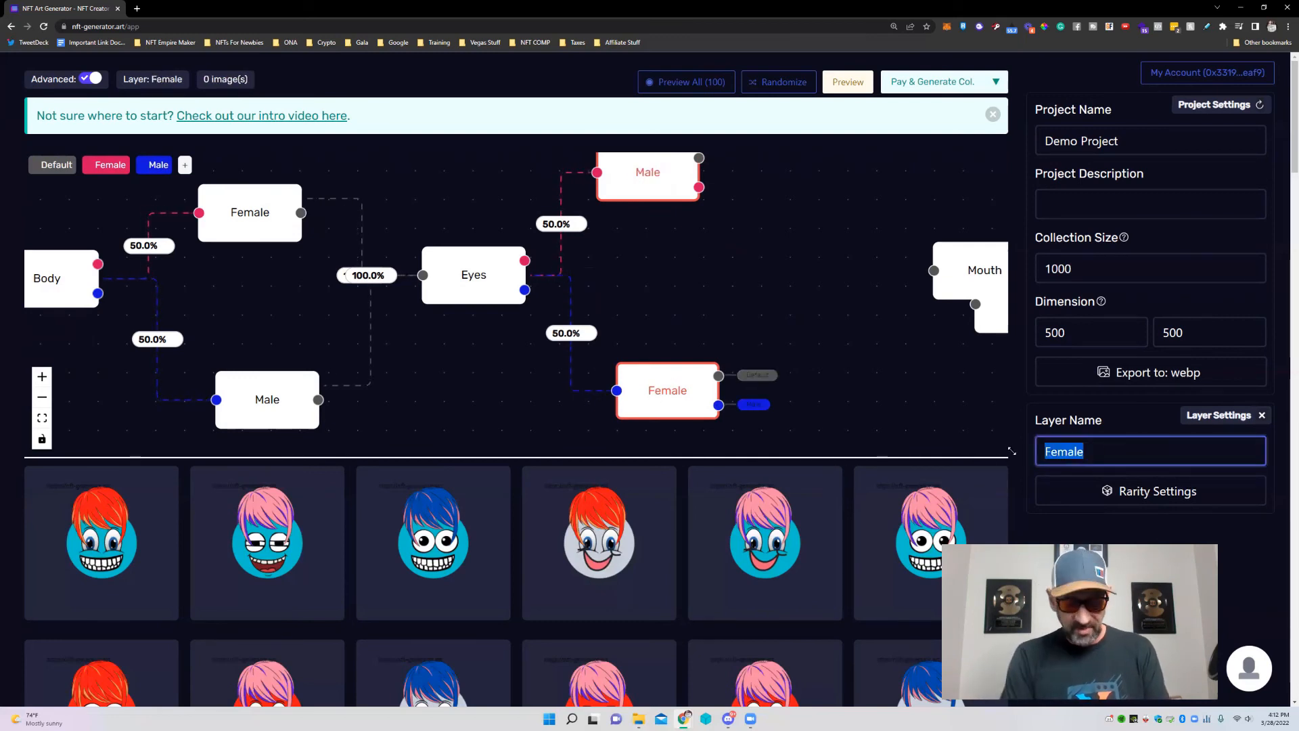
{"action": "type", "text": "E"}
{"action": "key", "text": "BackSpace"}
{"action": "type", "text": "Male Eyes"}
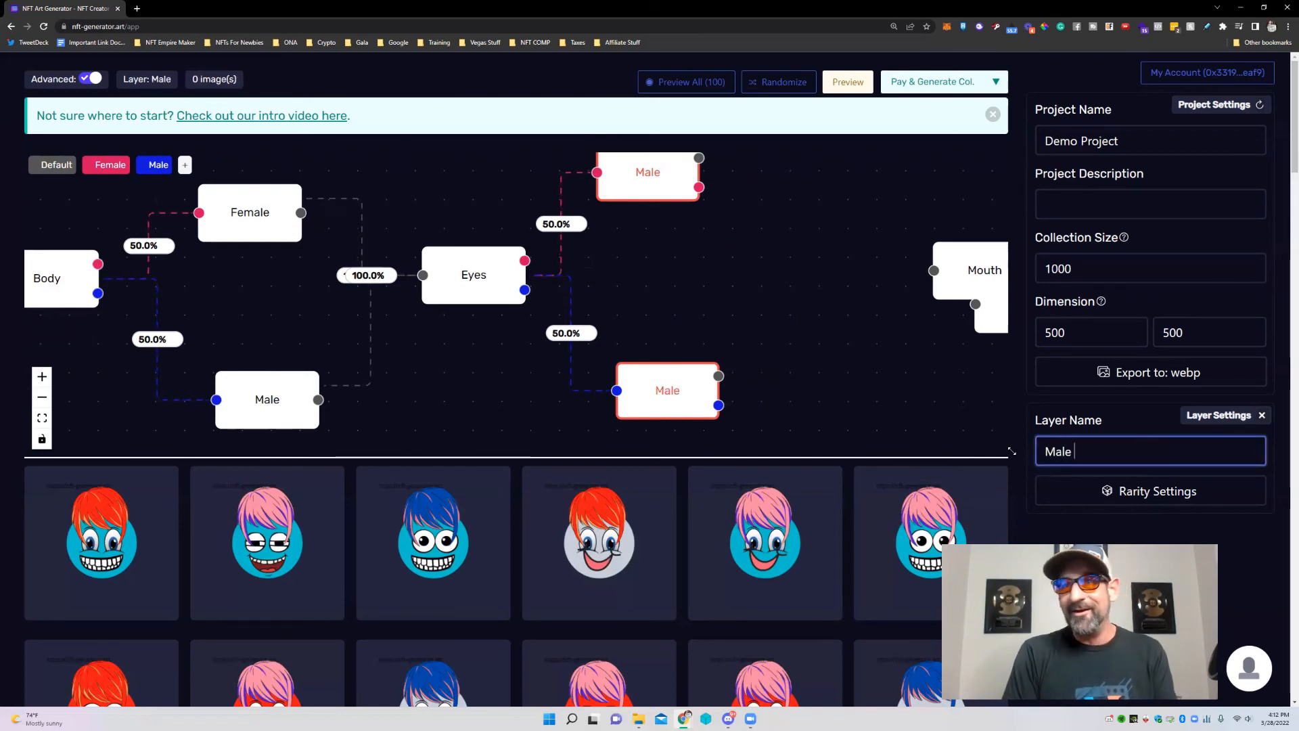
{"action": "key", "text": "BackSpace"}
{"action": "key", "text": "BackSpace"}
{"action": "key", "text": "BackSpace"}
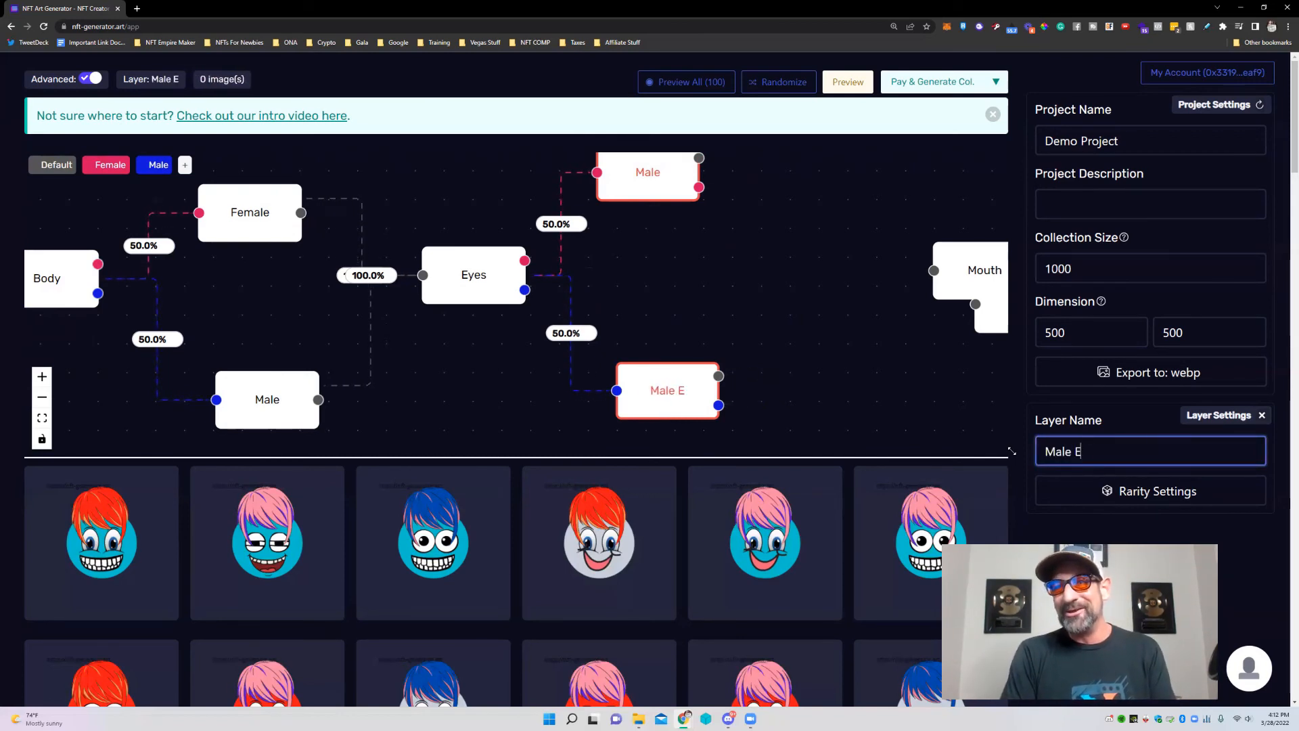
{"action": "type", "text": "ys"}
{"action": "type", "text": "s"}
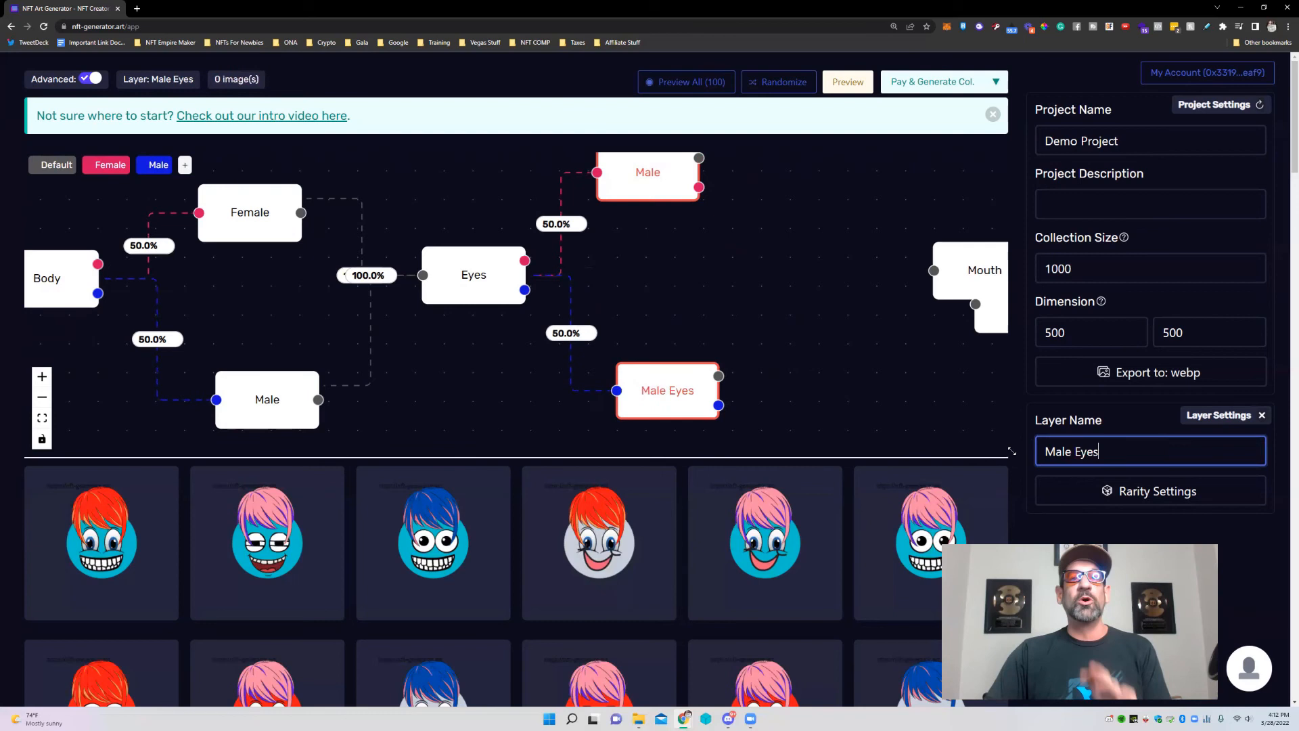
Rename the upper Eyes branch layer to Female.
{"action": "left_click", "coordinate": [656, 175]}
{"action": "key", "text": "ctrl+a"}
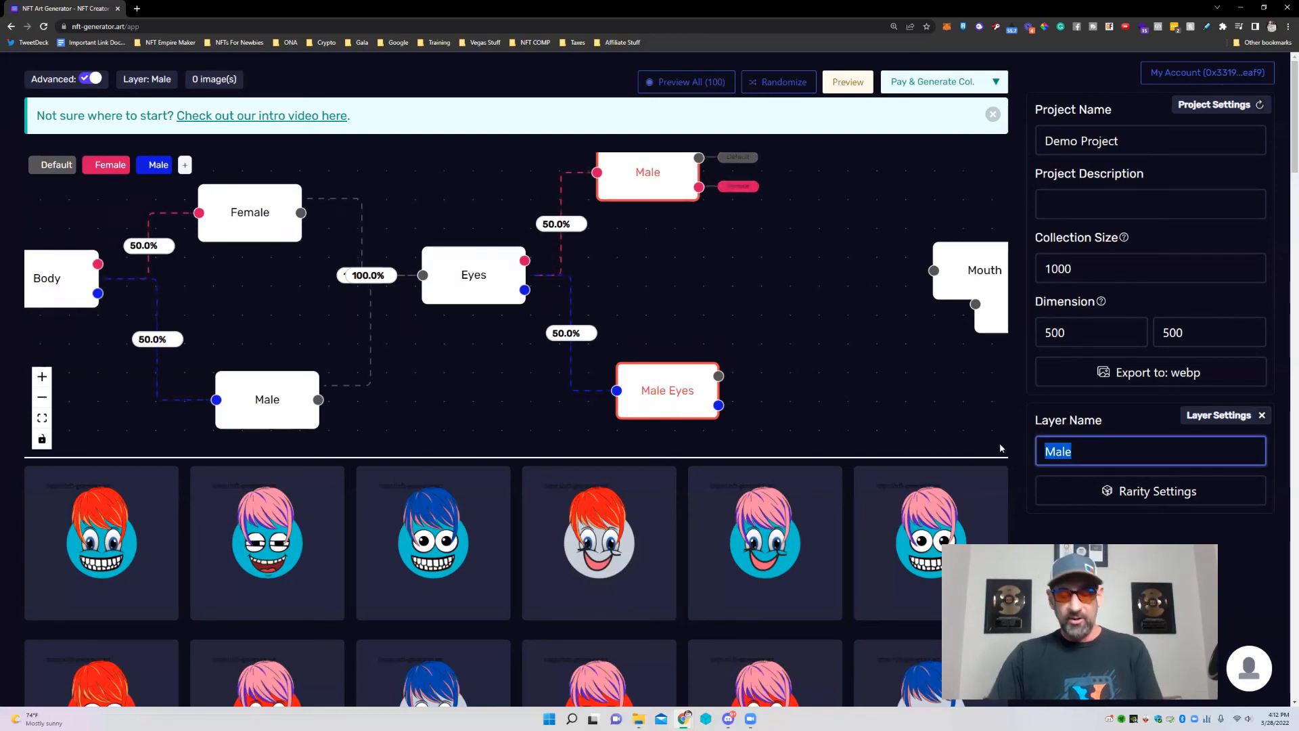
{"action": "type", "text": "Female"}
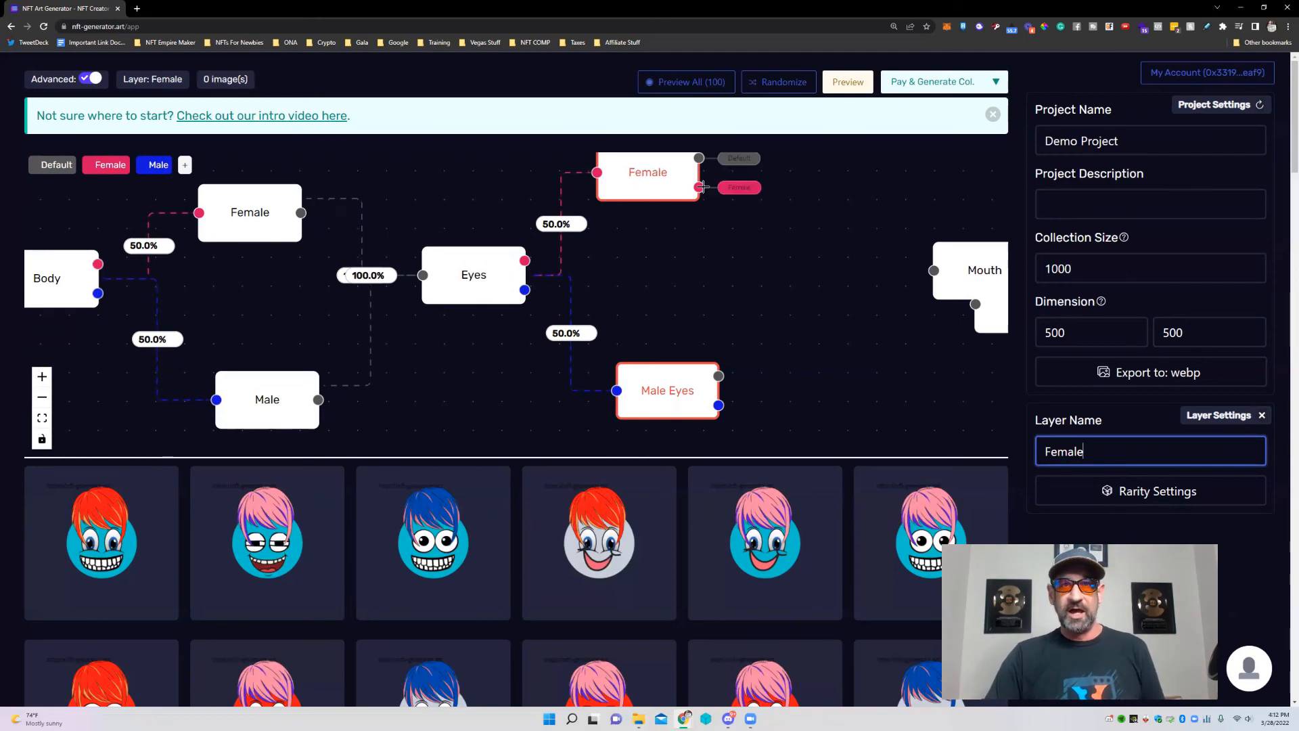
Link Female and Male Eyes into Mouth, space out Hair and End, and preview a pink-haired image.
{"action": "left_click_drag", "start_coordinate": [698, 159], "coordinate": [933, 270]}
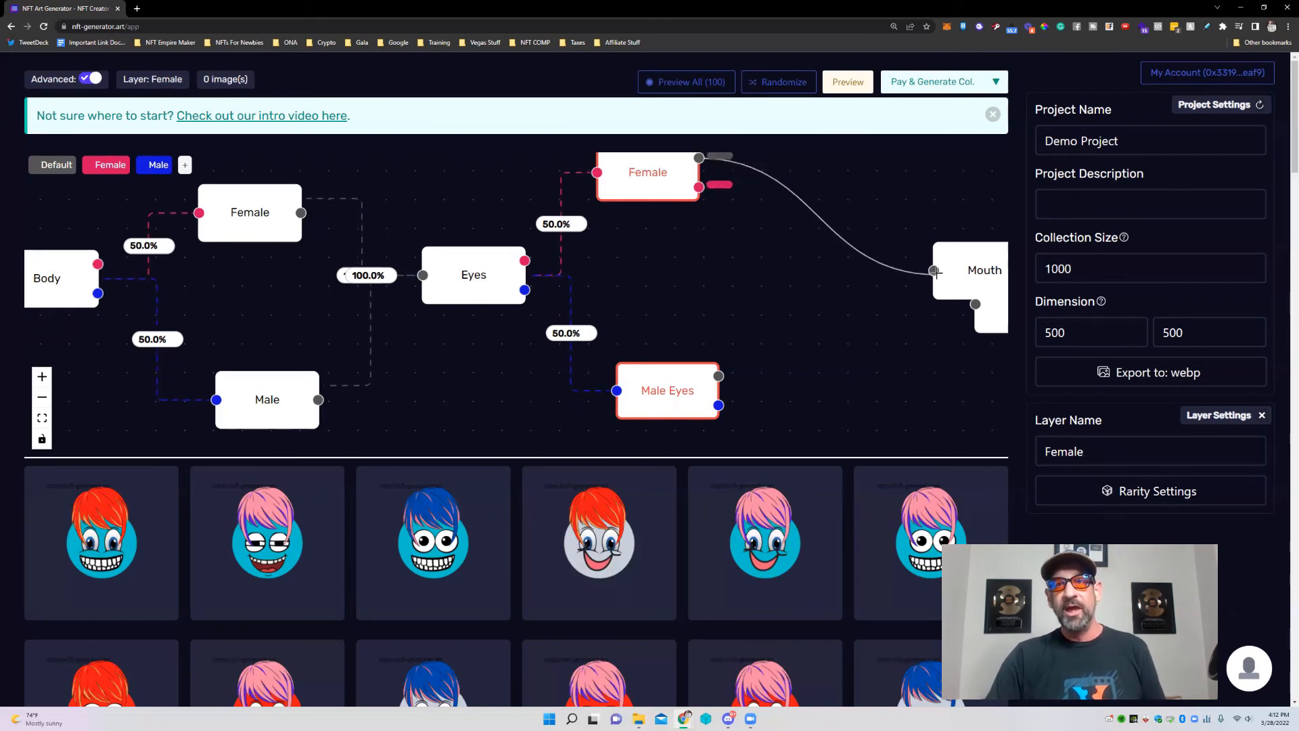
{"action": "left_click_drag", "start_coordinate": [718, 375], "coordinate": [933, 270]}
{"action": "scroll", "coordinate": [445, 286], "scroll_direction": "down", "scroll_amount": 5}
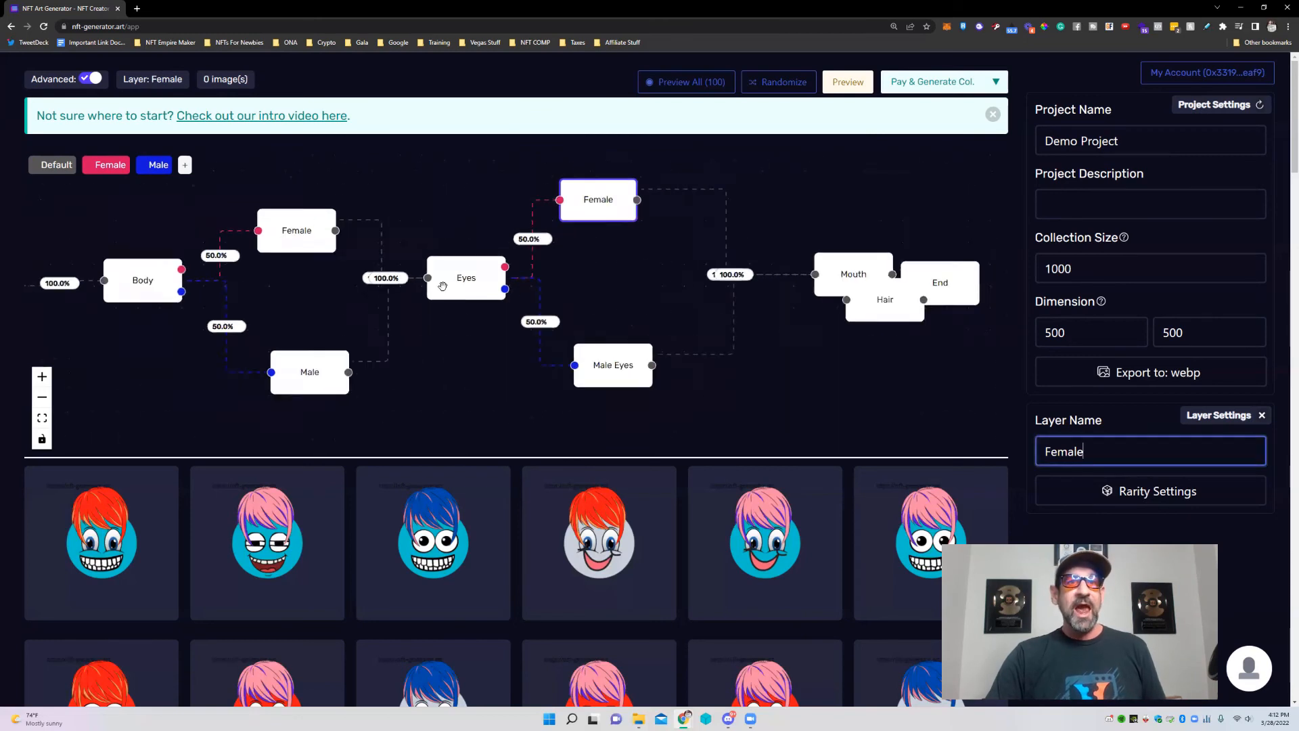
{"action": "left_click_drag", "start_coordinate": [774, 287], "coordinate": [979, 266]}
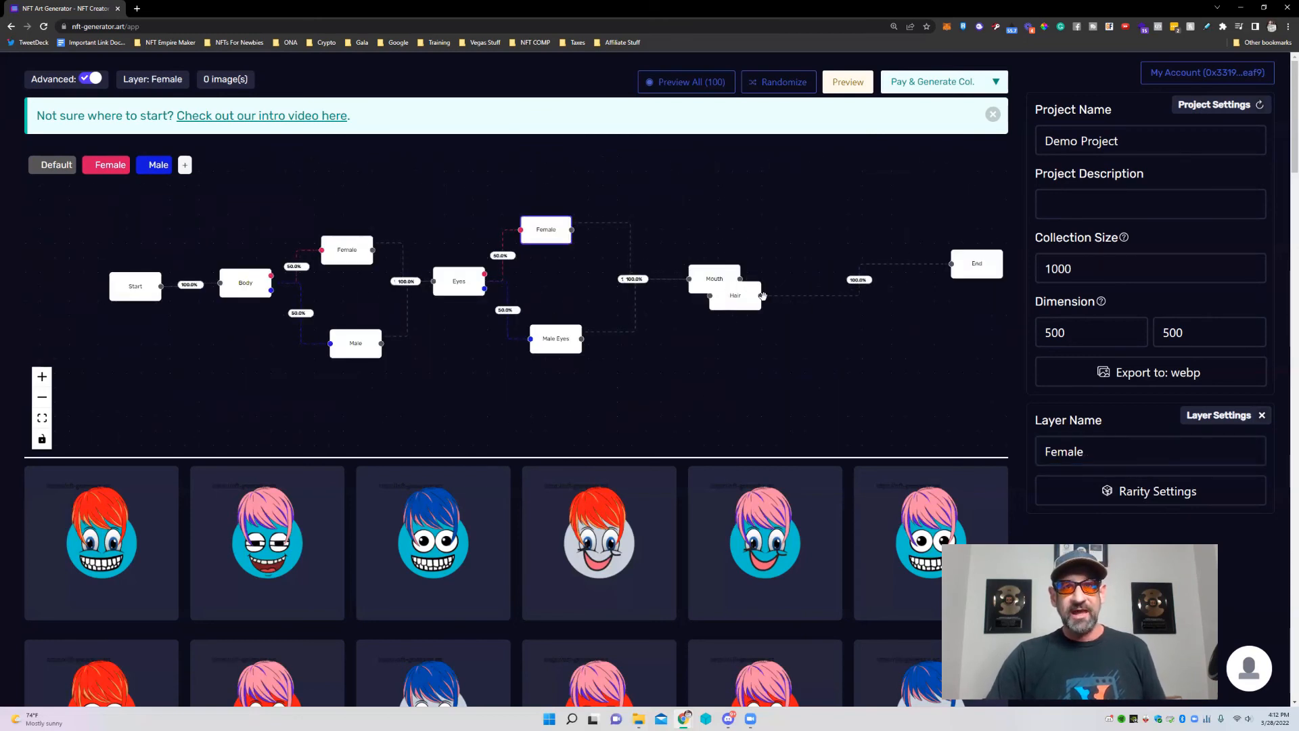
{"action": "left_click_drag", "start_coordinate": [738, 297], "coordinate": [832, 271]}
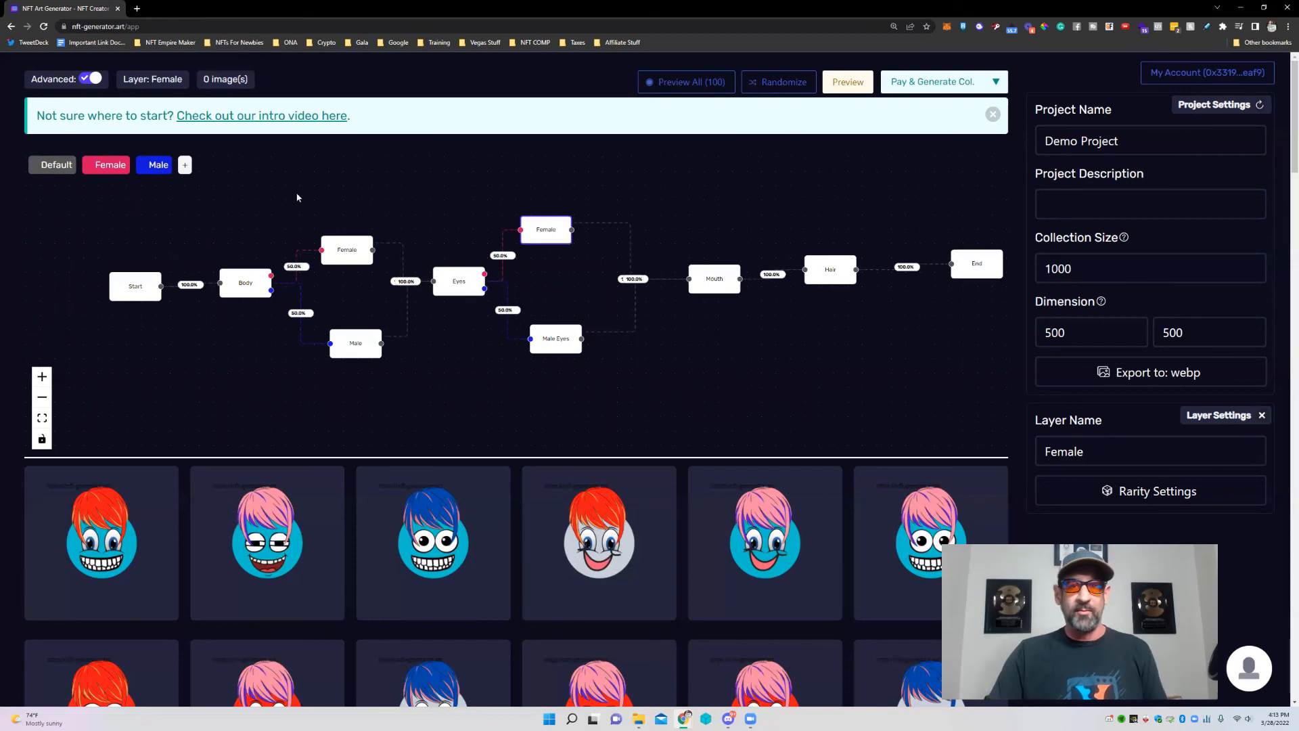
{"action": "left_click", "coordinate": [756, 538]}
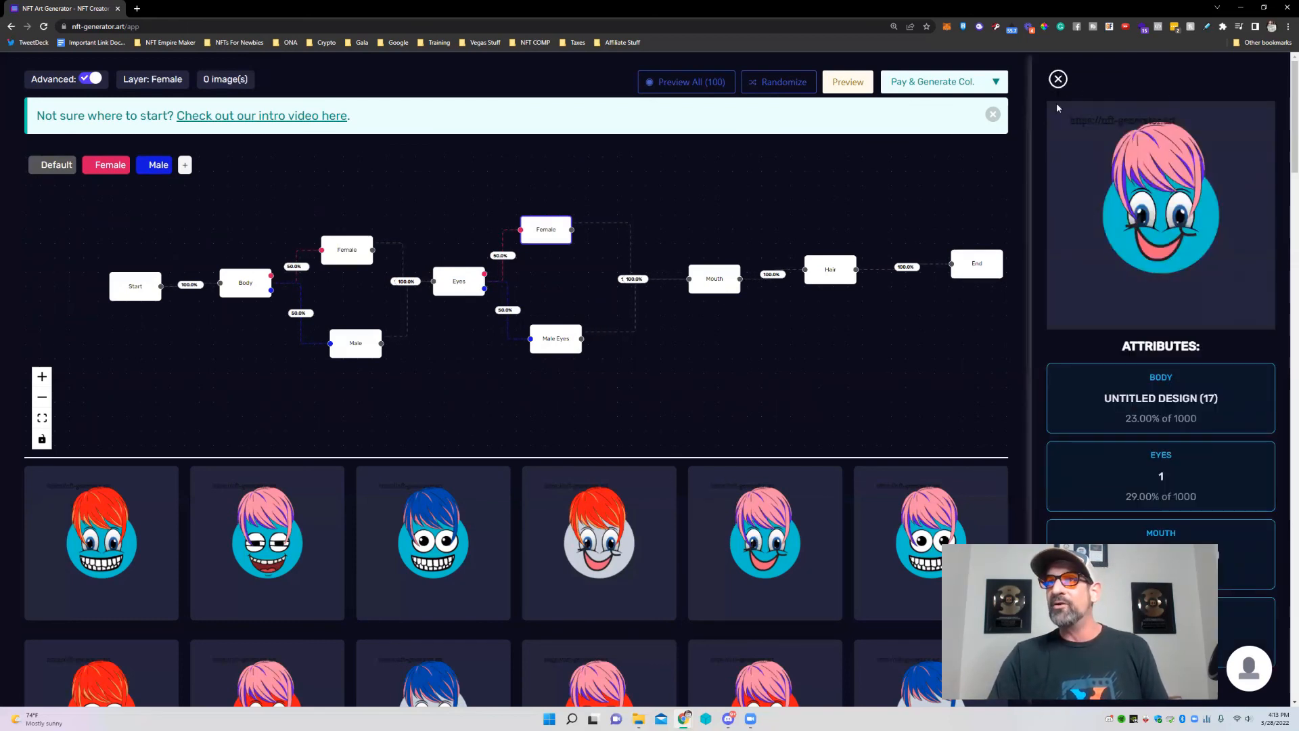